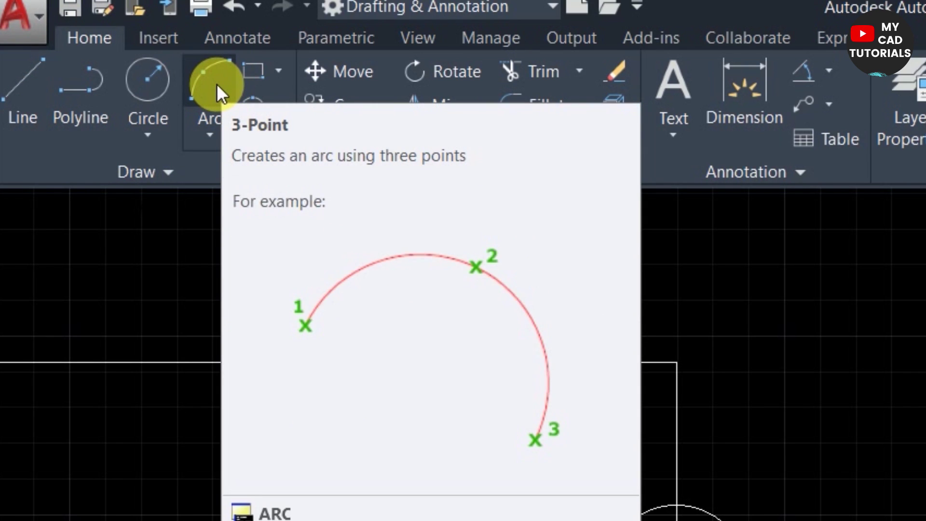
left_click(216, 76)
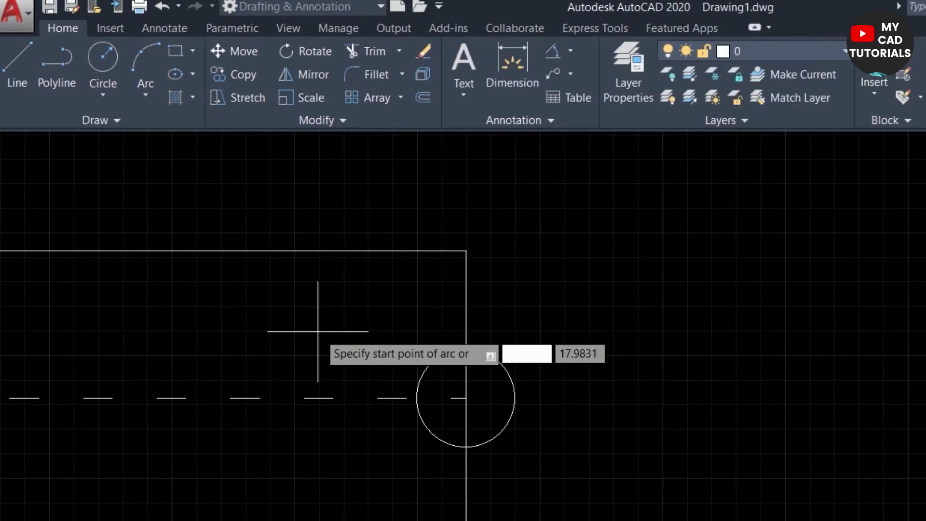
key("Escape")
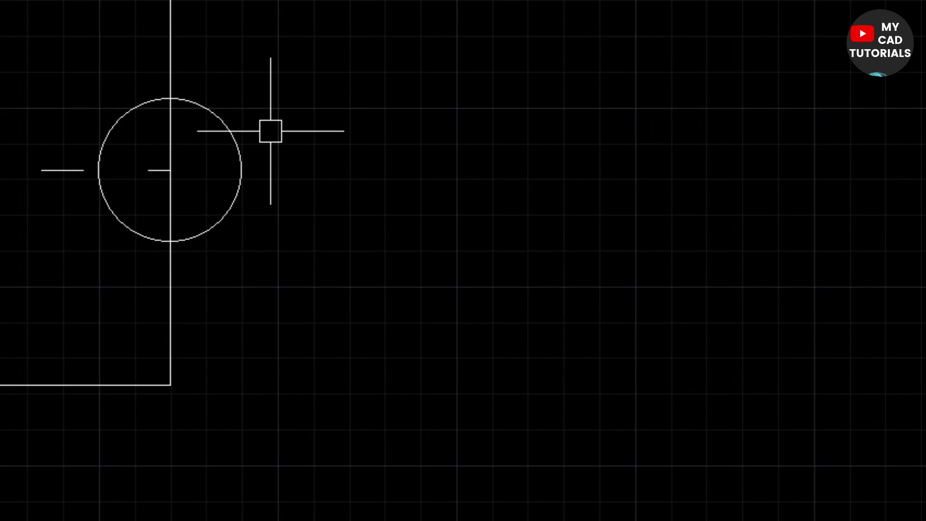
type("a")
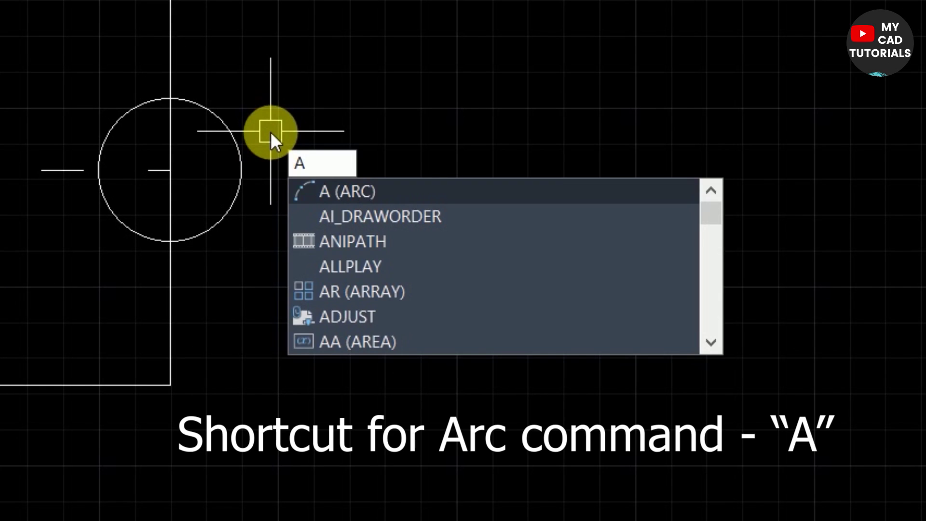
key("Return")
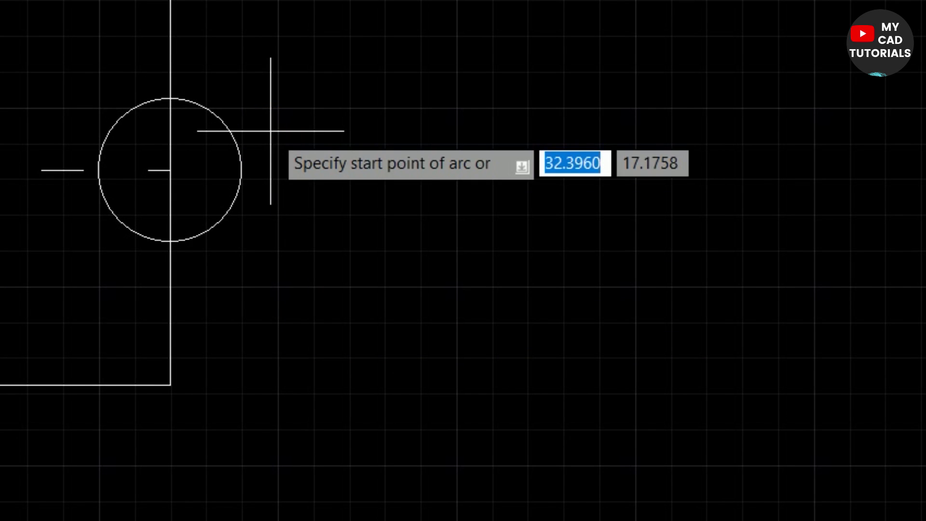
key("Escape")
Draw a 3-Point arc from the rectangle's upper-right corner through a point about 4.05 units away beyond the circle, ending at the lower-right corner.
left_click(137, 86)
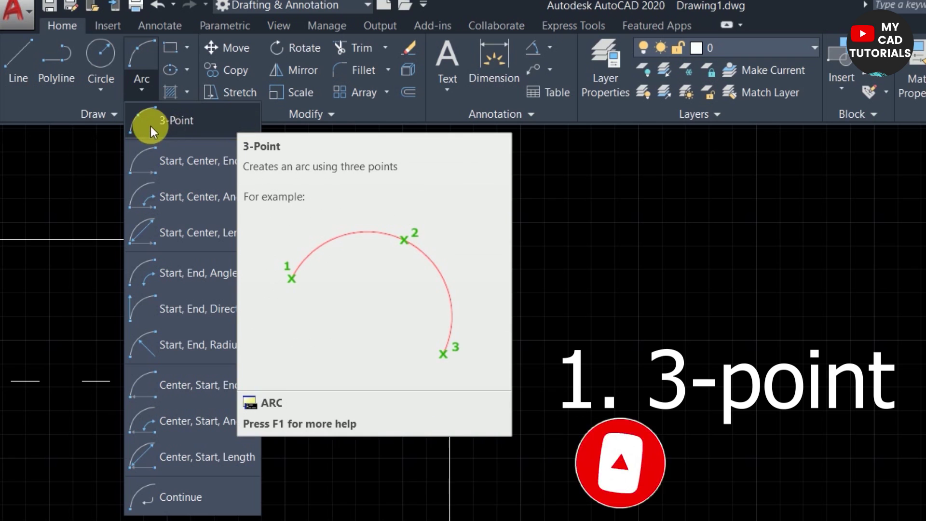
left_click(182, 120)
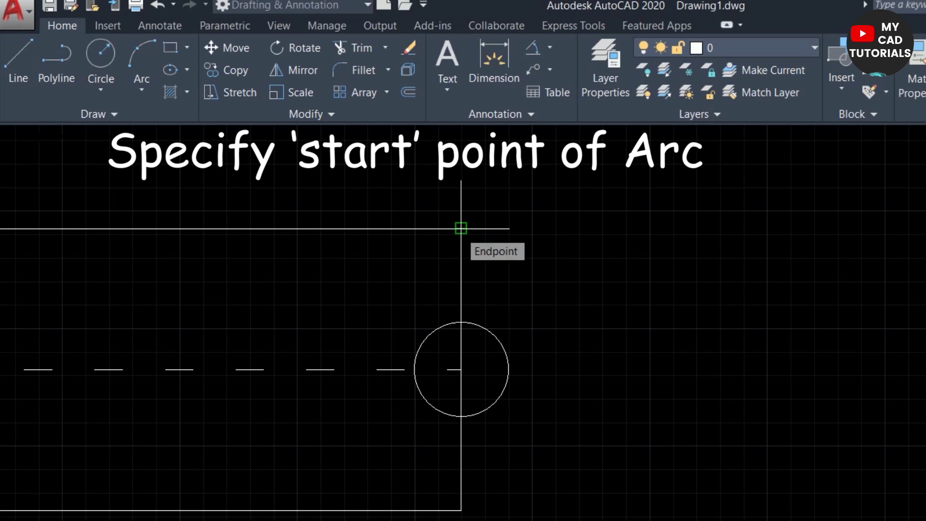
left_click(461, 228)
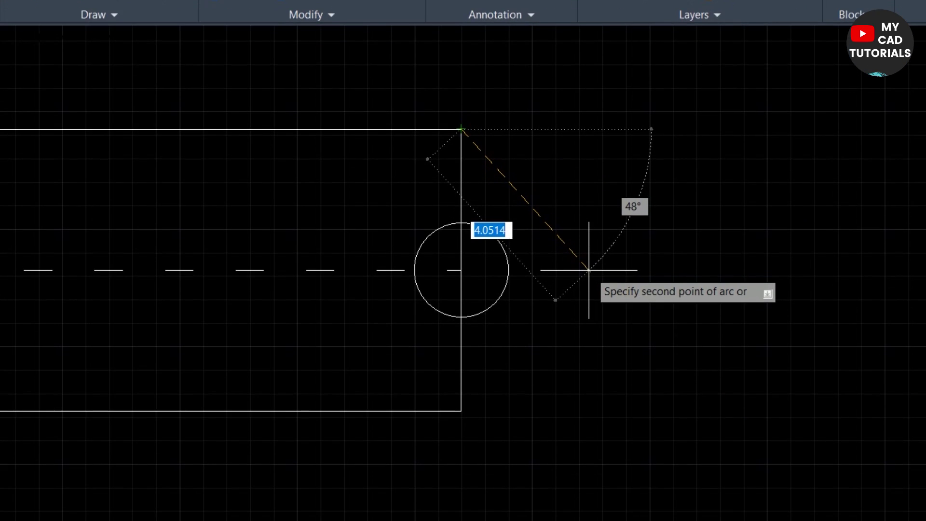
left_click(590, 269)
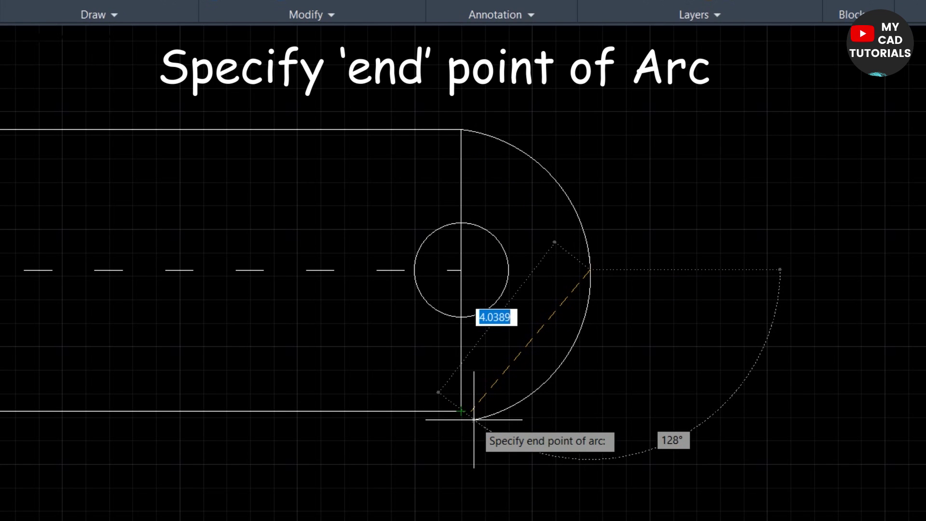
left_click(456, 411)
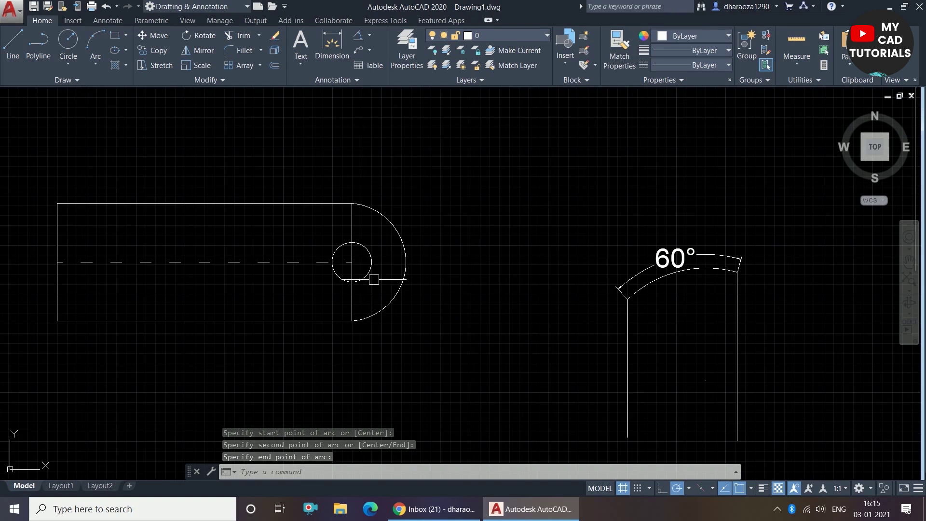
Select the new end arc to check where its center lies relative to the small circle, and clear the selection.
scroll(556, 312, "up", 2)
left_click(589, 261)
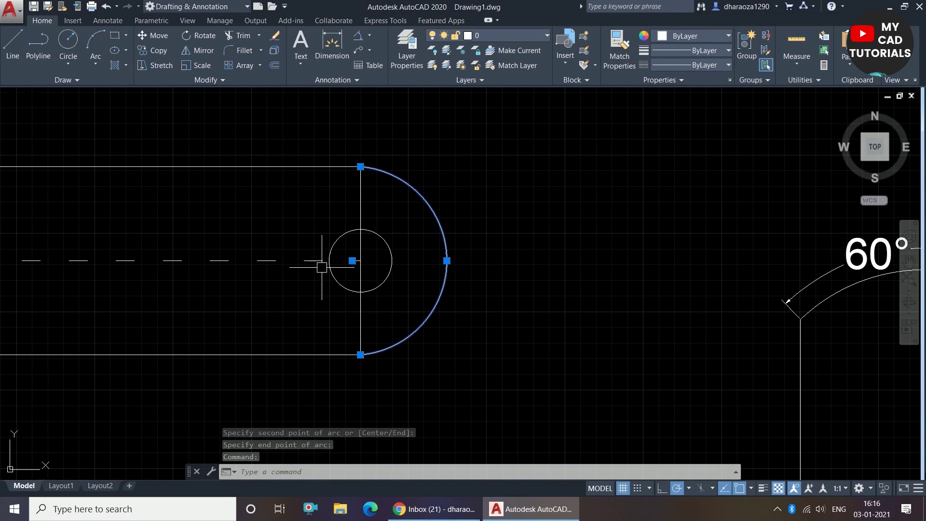
scroll(324, 270, "down", 3)
scroll(378, 259, "up", 3)
left_click(46, 62)
key("Escape")
key("Escape")
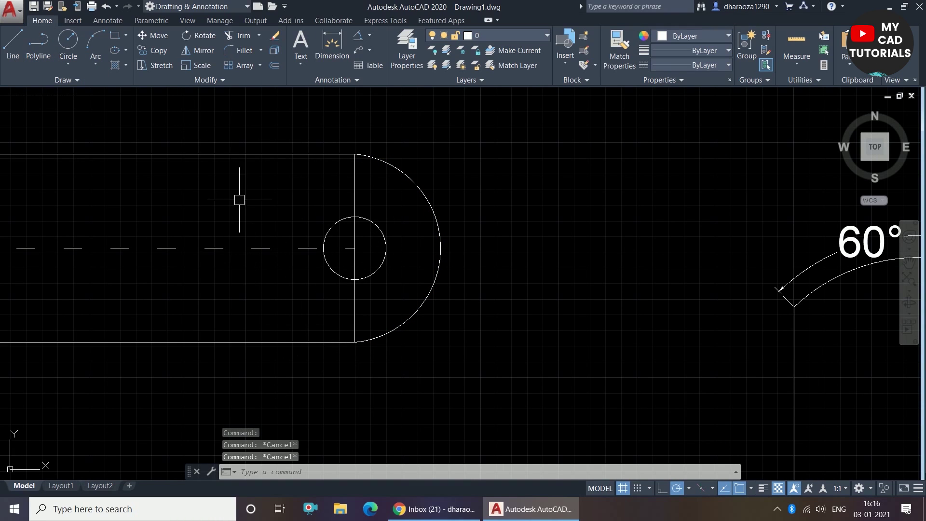
Draw a 3-Point arc between the rectangle's two right corners, passing through the dashed centerline inside the rectangle beyond the small circle.
left_click(96, 41)
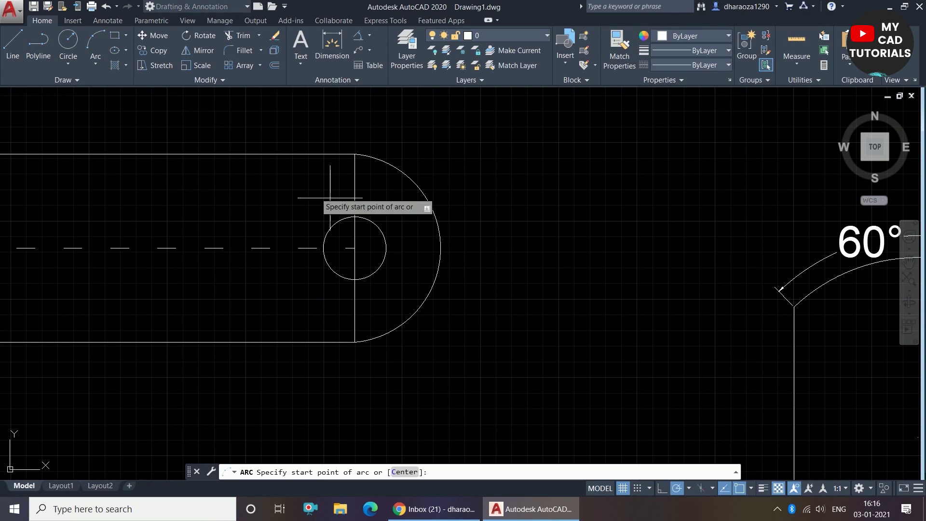
left_click(355, 154)
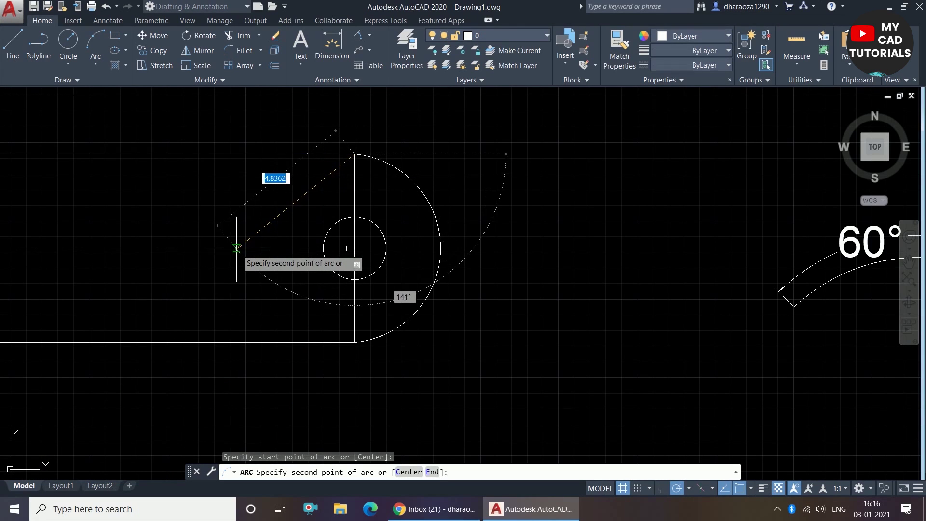
left_click(279, 248)
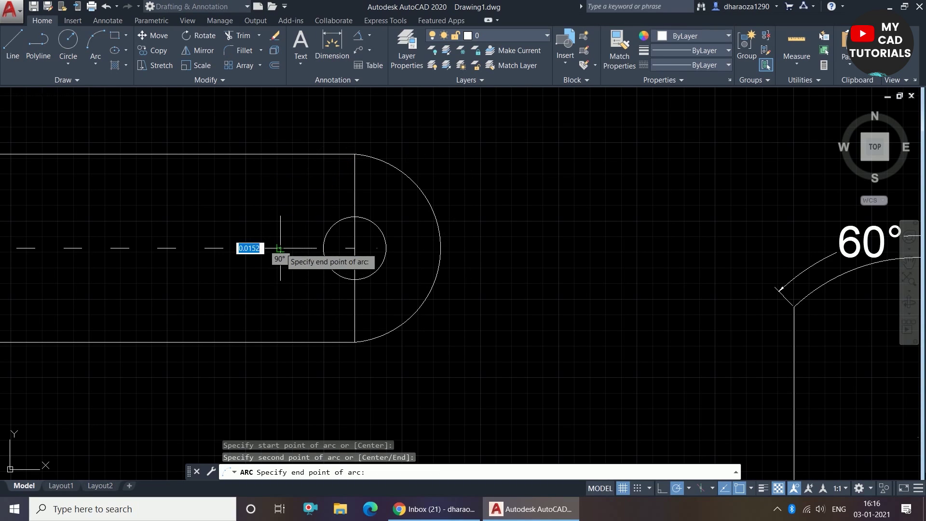
left_click(355, 342)
scroll(460, 275, "down", 1)
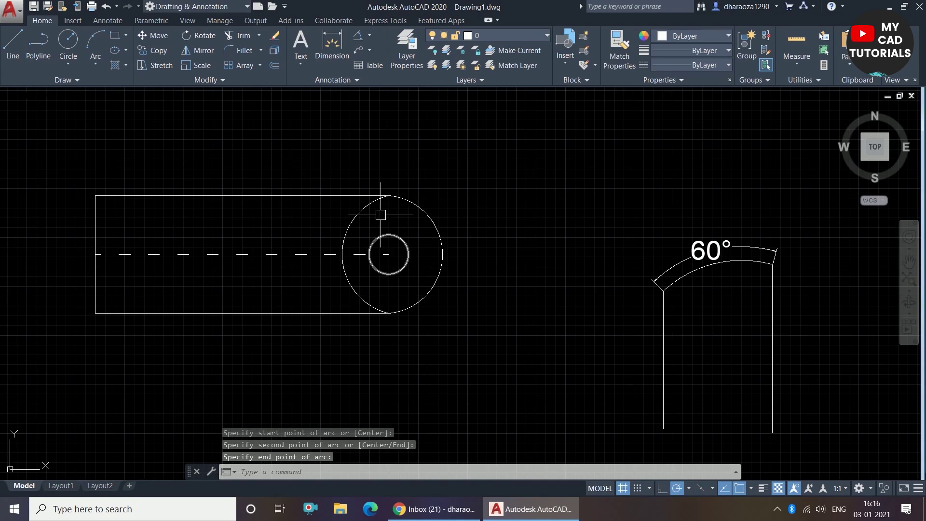
Select the inner arc and try to stretch its center grip along the centerline toward the small circle's center.
scroll(375, 216, "up", 1)
left_click(359, 195)
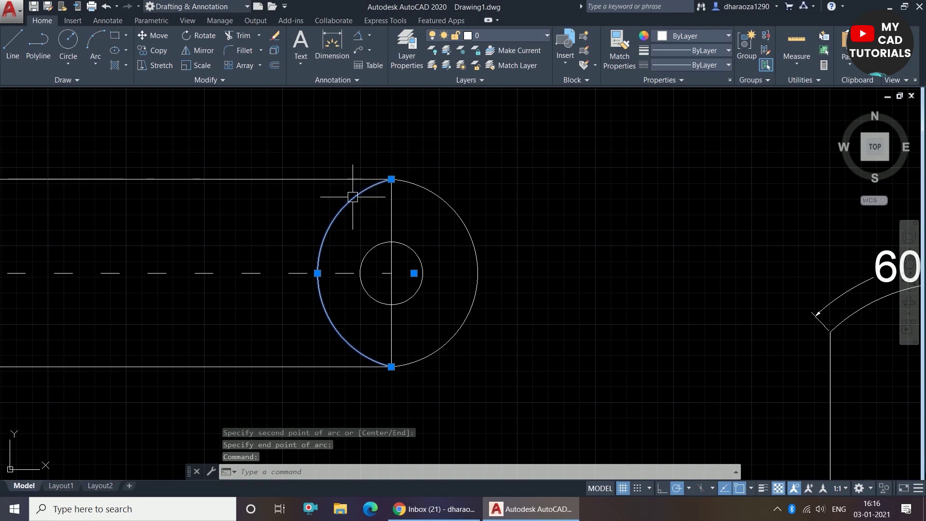
scroll(353, 196, "down", 1)
scroll(356, 295, "up", 1)
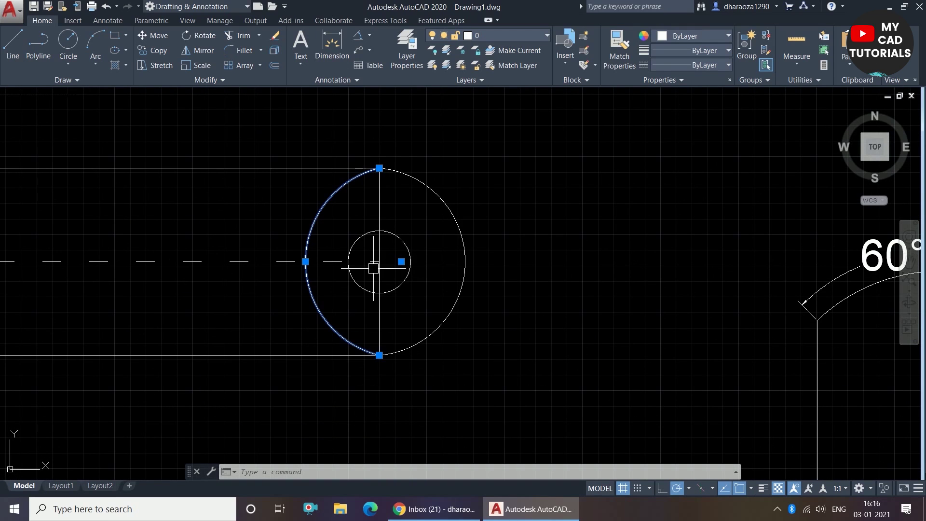
left_click(402, 262)
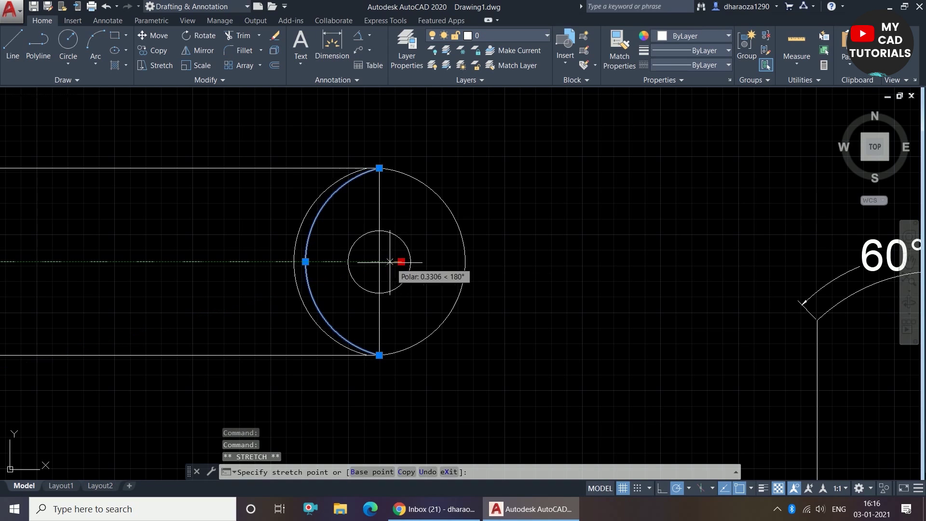
Undo both 3-Point arcs at the right end of the rectangle.
key("ctrl+z")
key("ctrl+z")
key("ctrl+z")
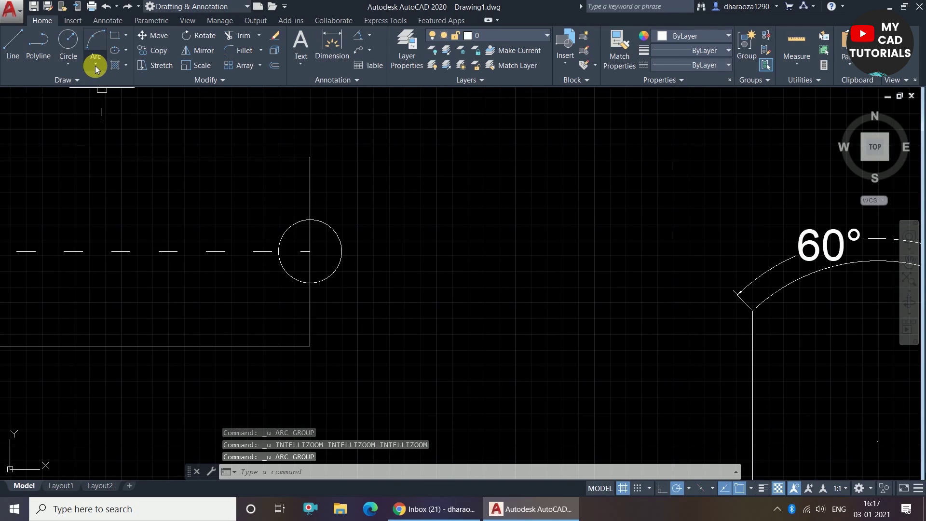
Draw a Start, Center, End arc from the rectangle's upper-right corner to its lower-right corner, centered on the small circle and switched to bulge outward.
left_click(95, 65)
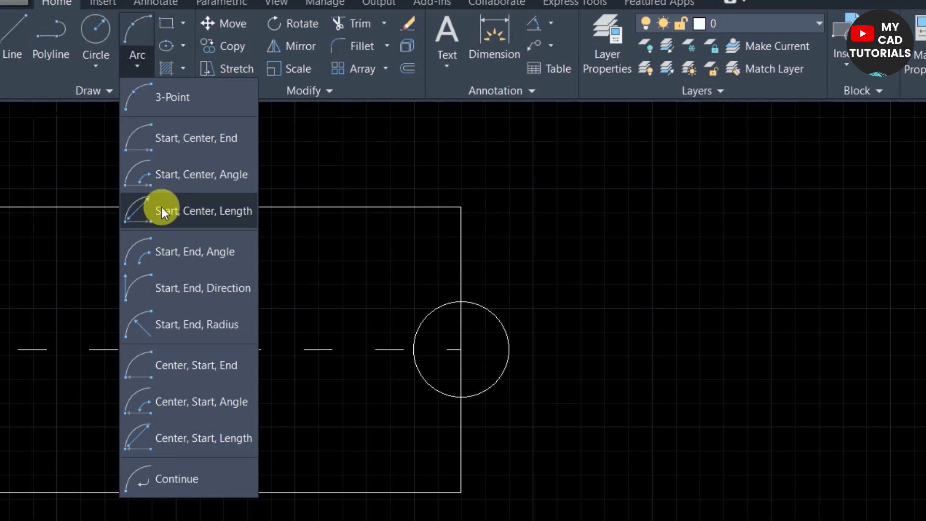
left_click(209, 138)
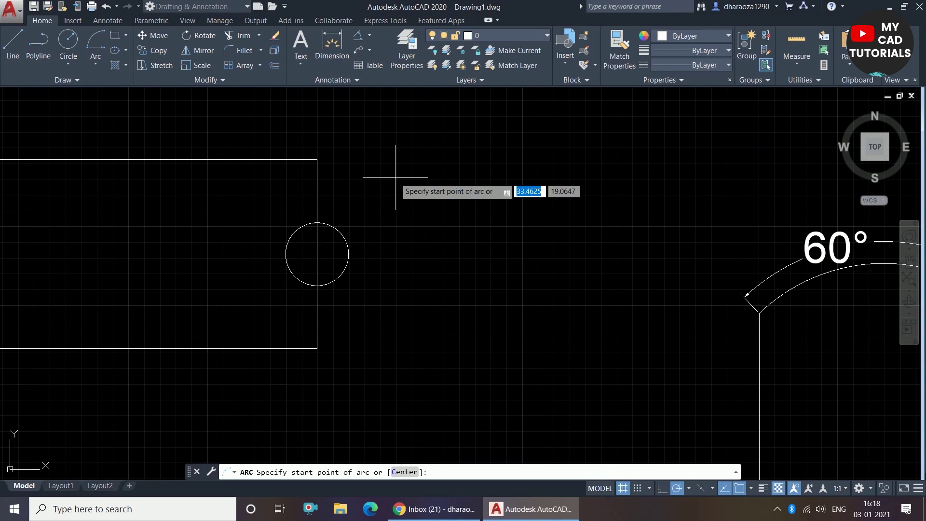
left_click(316, 159)
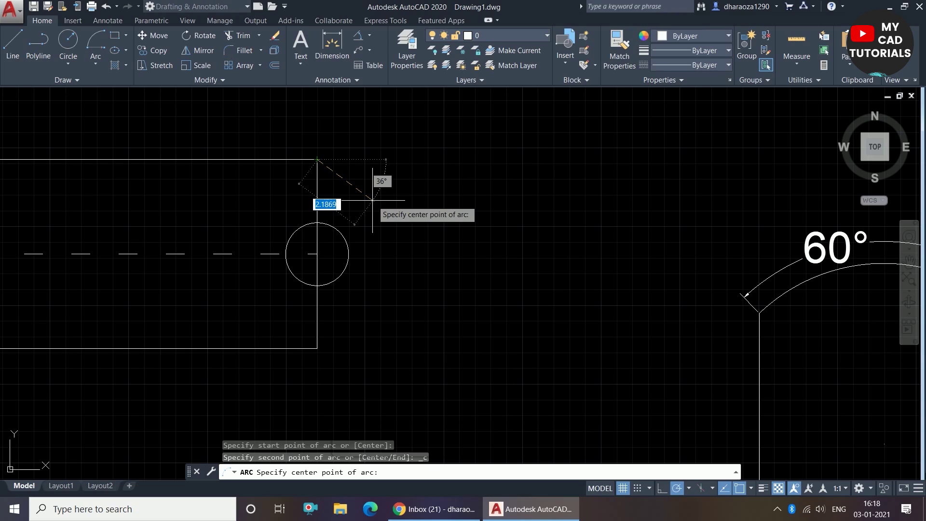
key("Return")
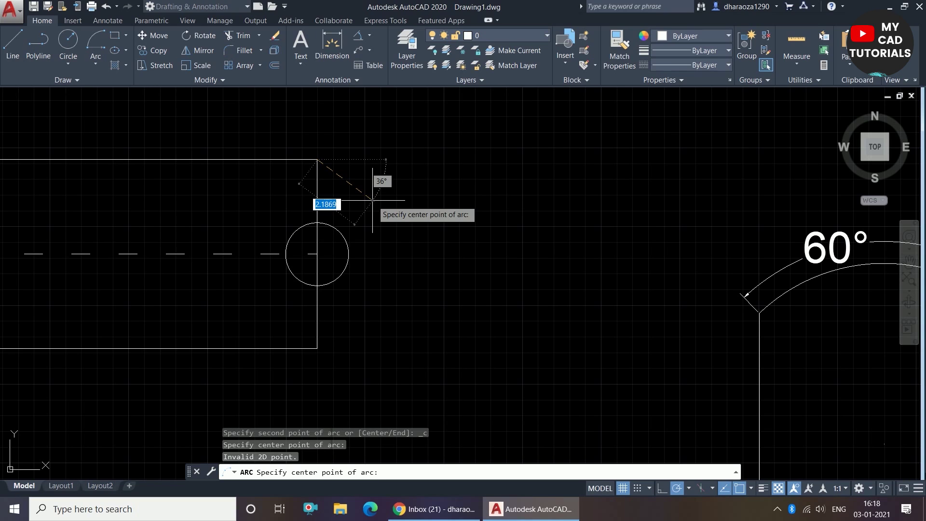
left_click(317, 254)
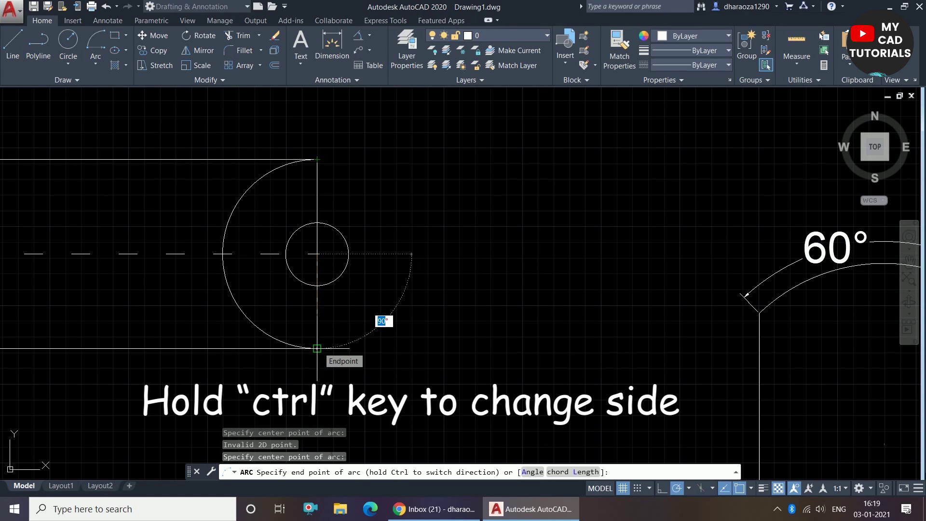
key("ctrl")
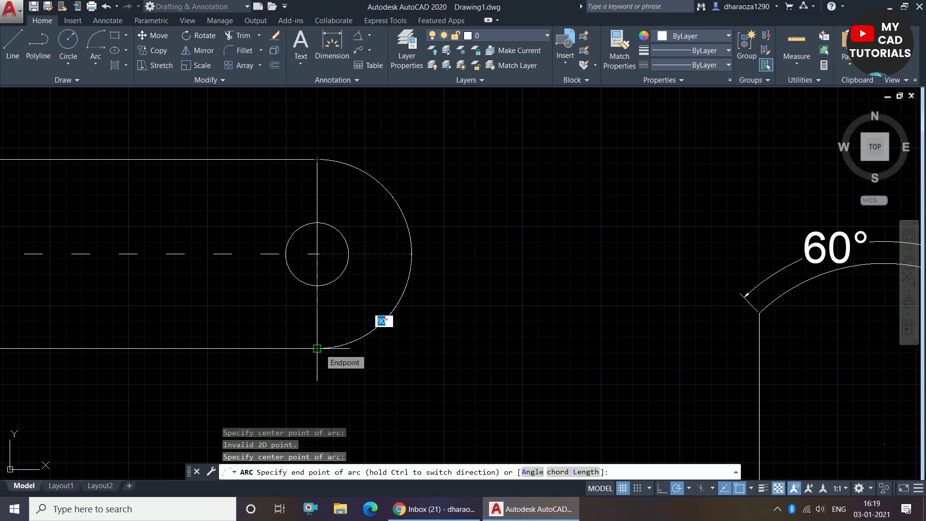
left_click(317, 348)
Select the finished end arc to check that its center coincides with the small circle's center, and clear the selection.
left_click(320, 348)
scroll(415, 338, "down", 1)
scroll(332, 263, "up", 1)
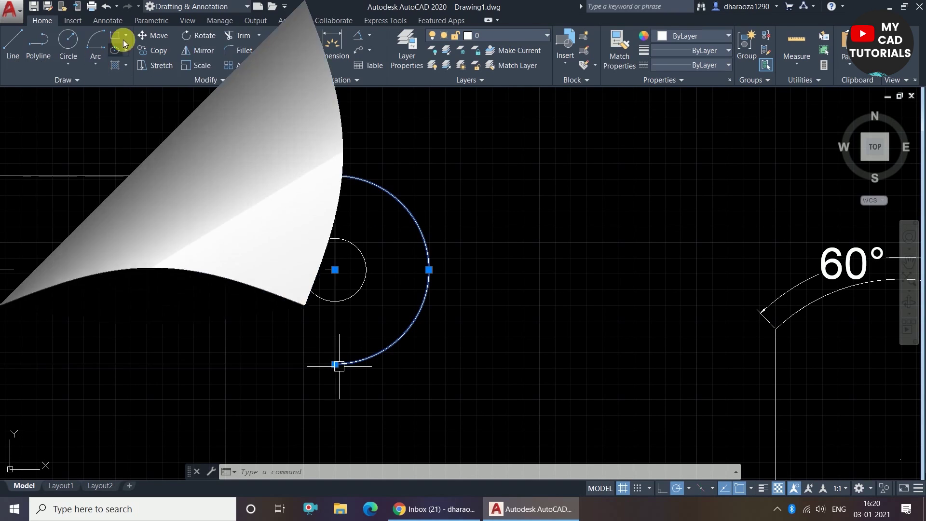
key("Escape")
key("Escape")
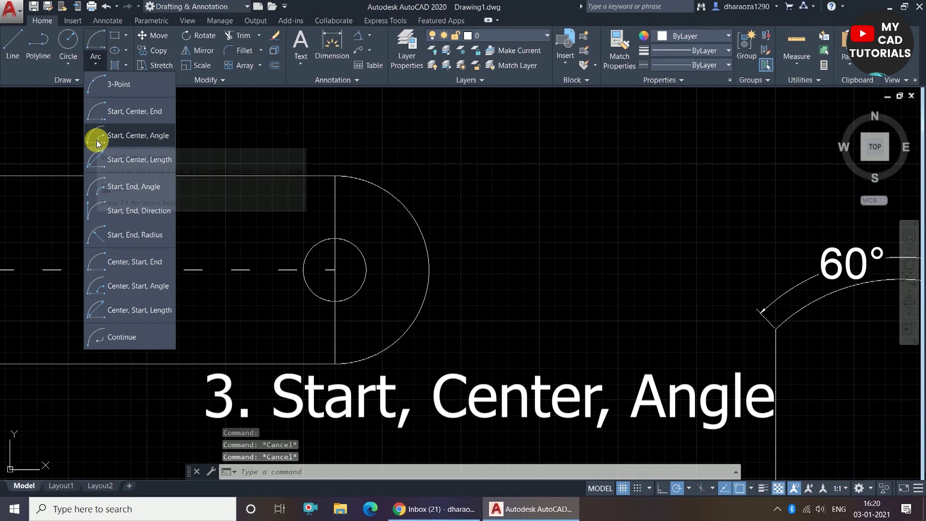
left_click(104, 139)
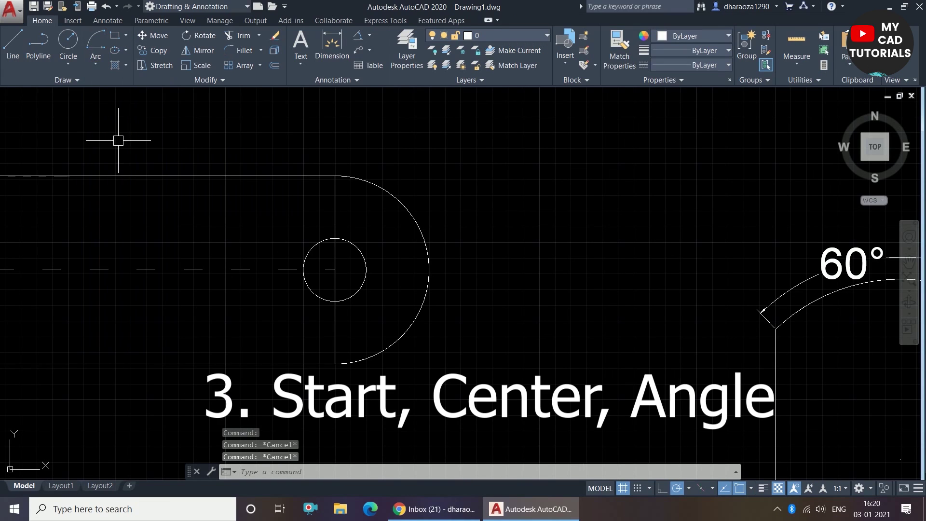
left_click(100, 59)
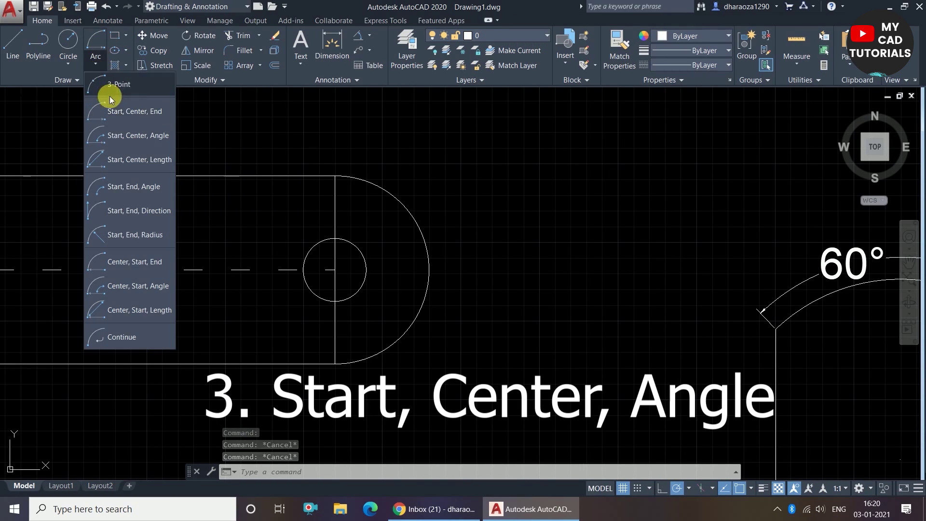
left_click(123, 137)
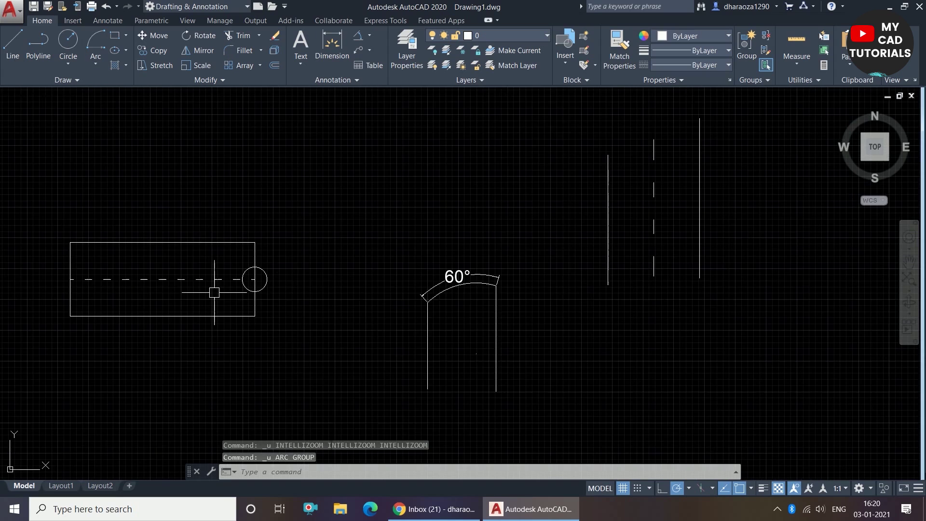
Draw a Start, Center, Angle arc from the rectangle's lower-right corner, centered on the small circle, with a 180° included angle.
scroll(214, 292, "down", 2)
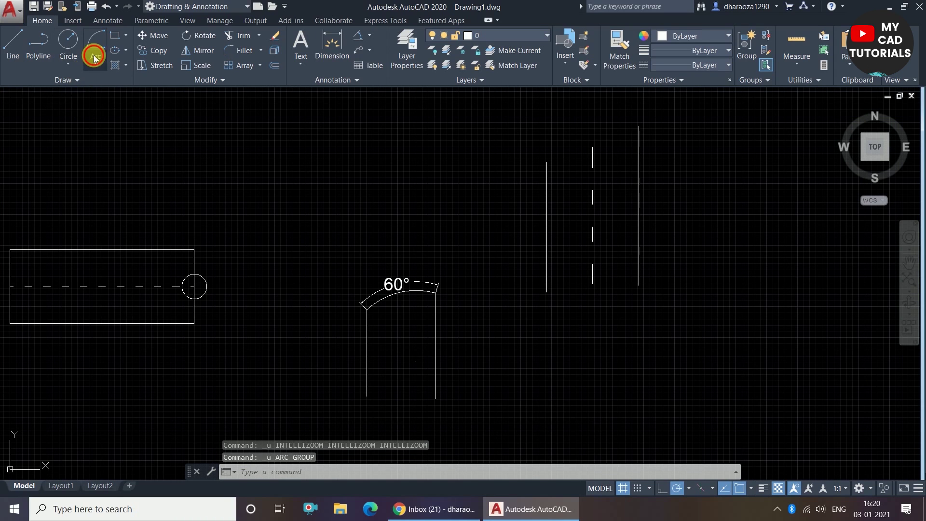
left_click(93, 54)
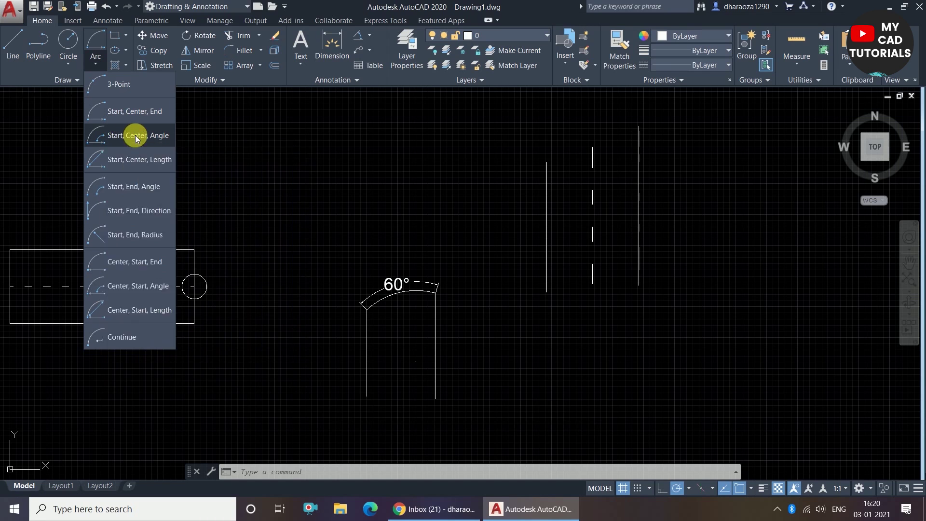
left_click(126, 136)
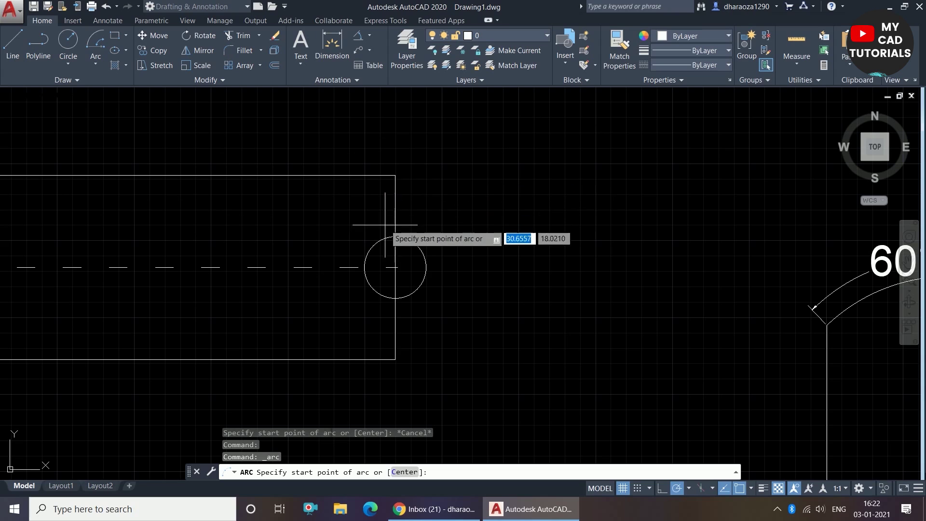
left_click(394, 358)
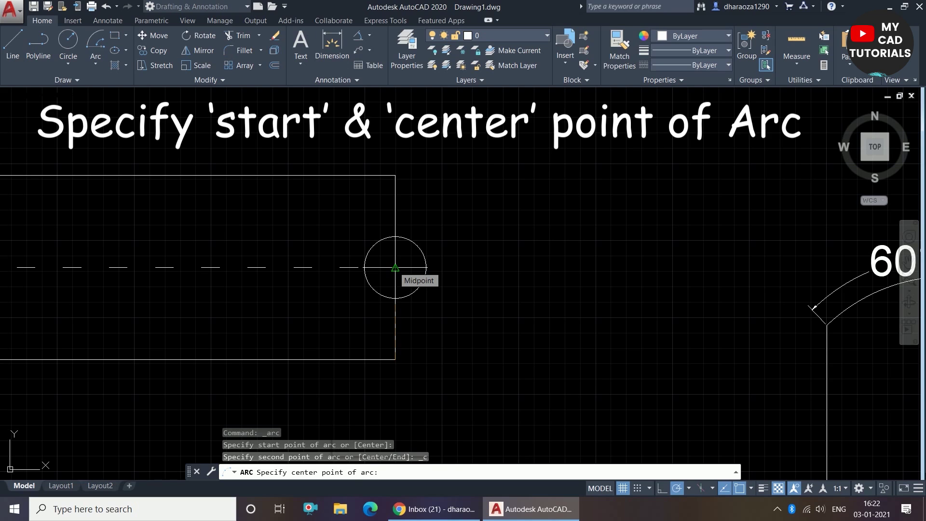
left_click(394, 267)
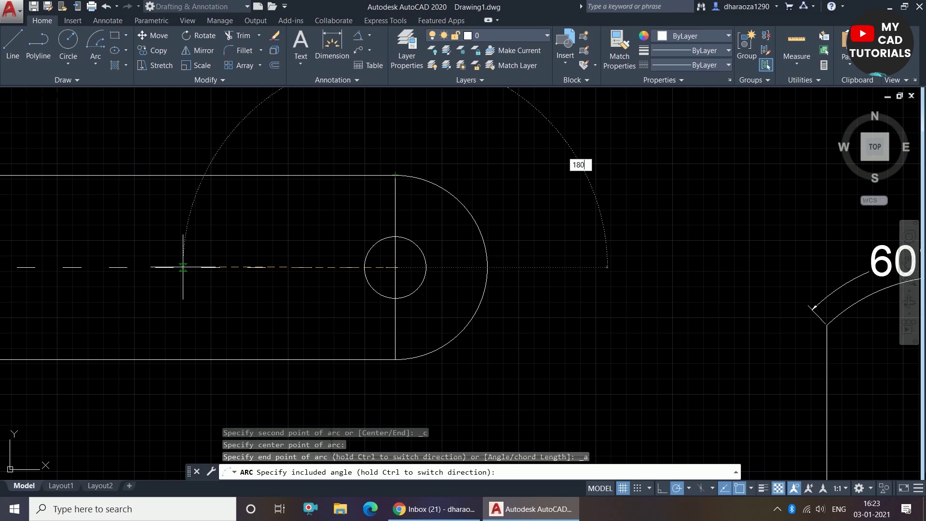
key("Return")
key("Escape")
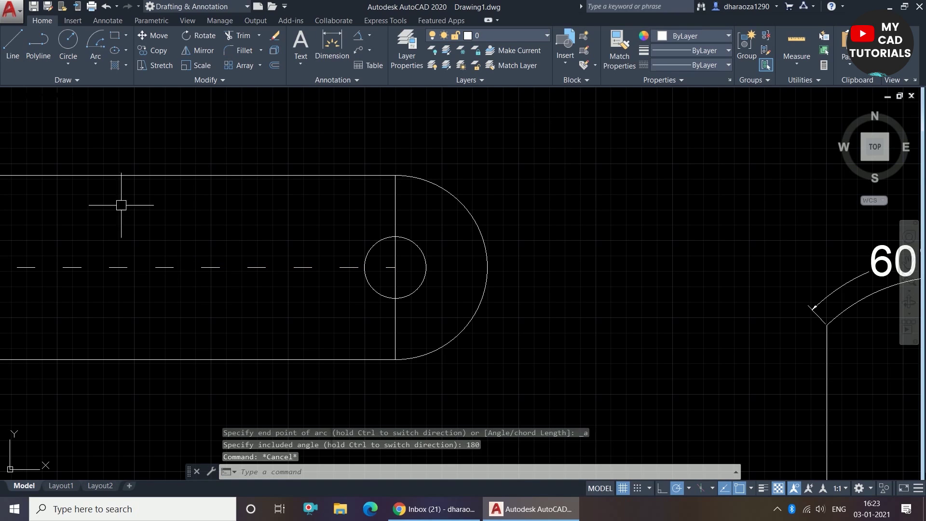
Select the 180° end arc to check its center against the small circle, and clear the selection.
left_click(480, 230)
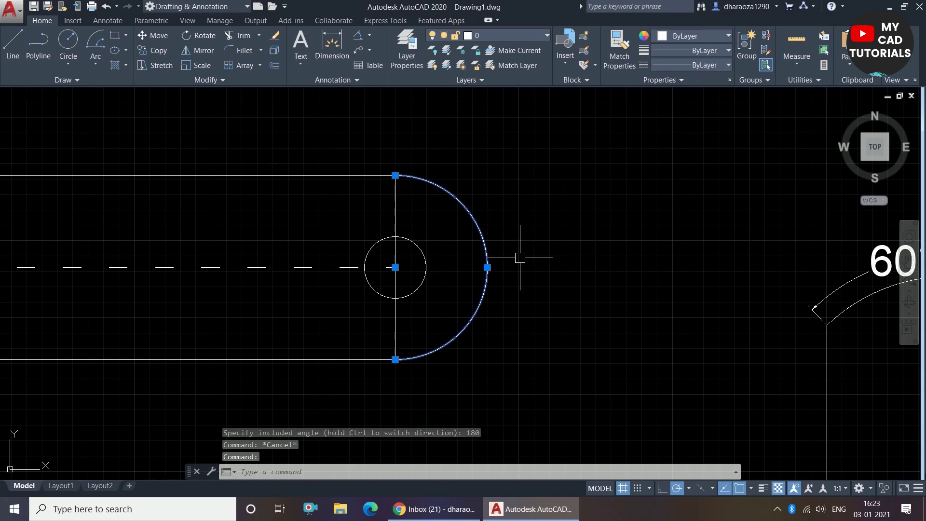
scroll(427, 262, "down", 2)
scroll(435, 254, "up", 2)
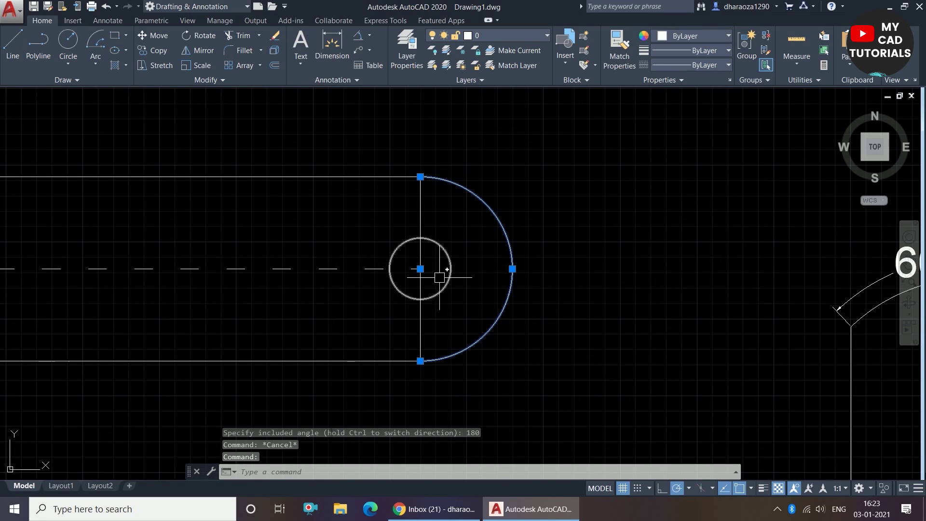
key("Escape")
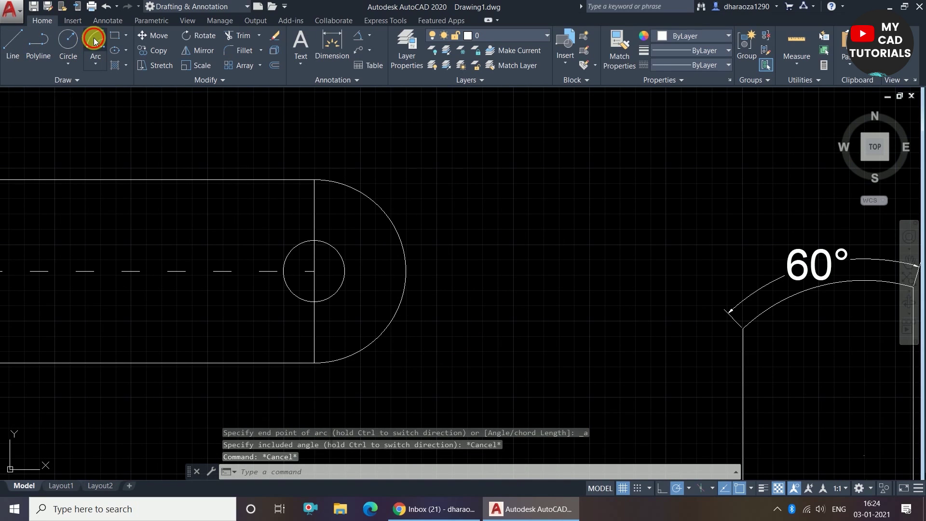
Draw a Start, Center, Angle arc in the empty space beside the rounded rectangle, starting directly below its center, with a 130° included angle.
left_click(93, 42)
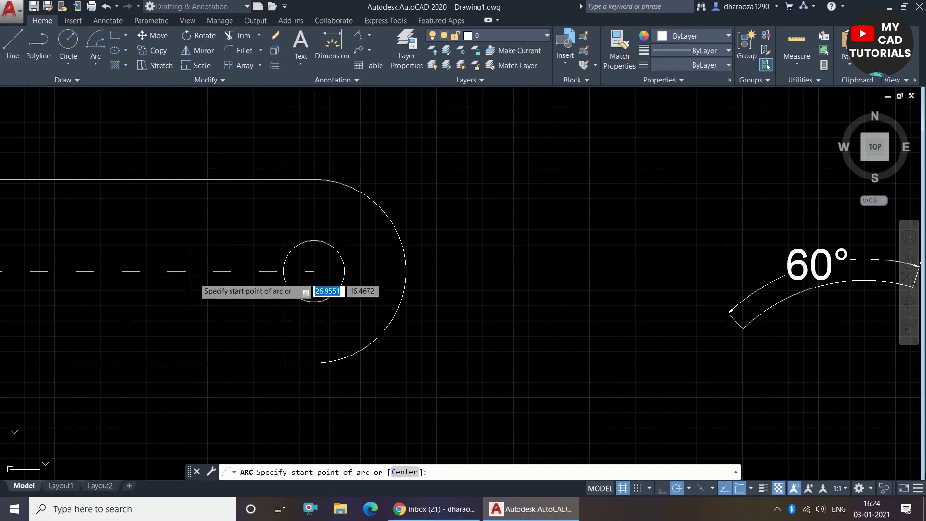
left_click(466, 333)
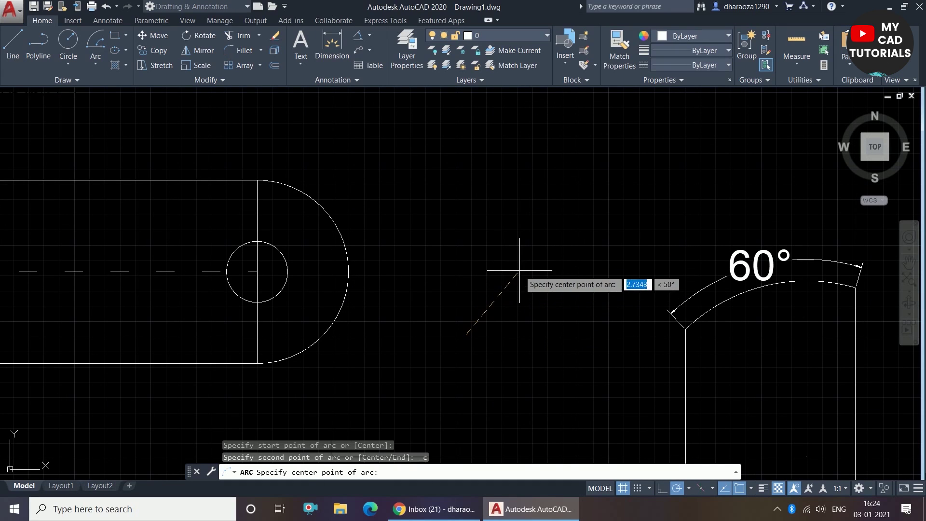
left_click(465, 251)
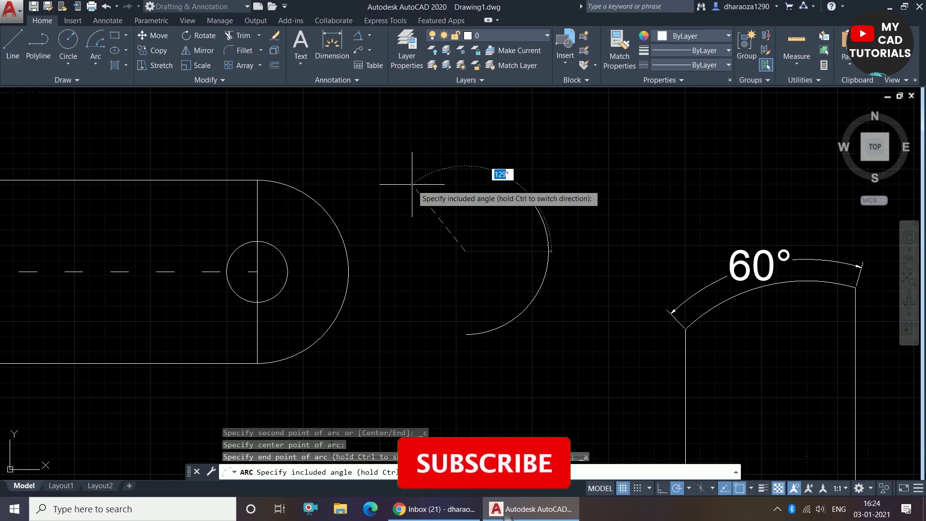
type("1")
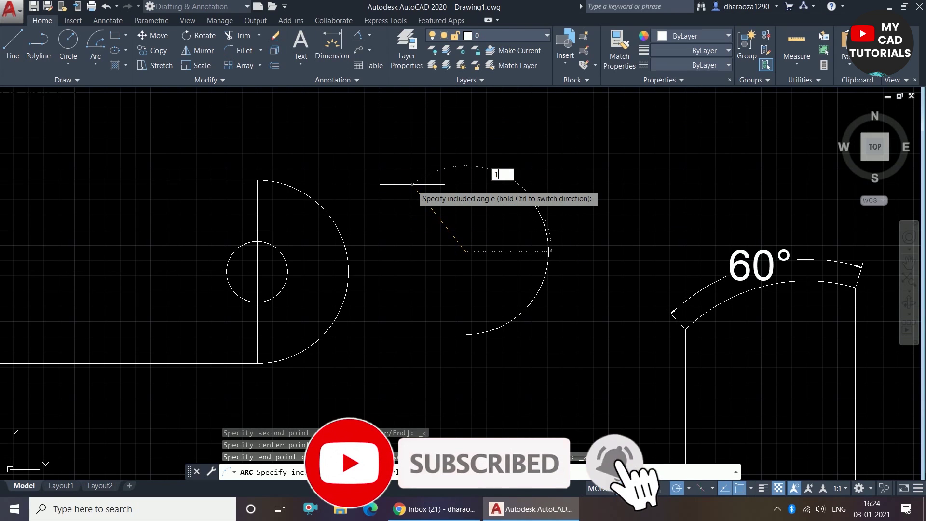
key("Return")
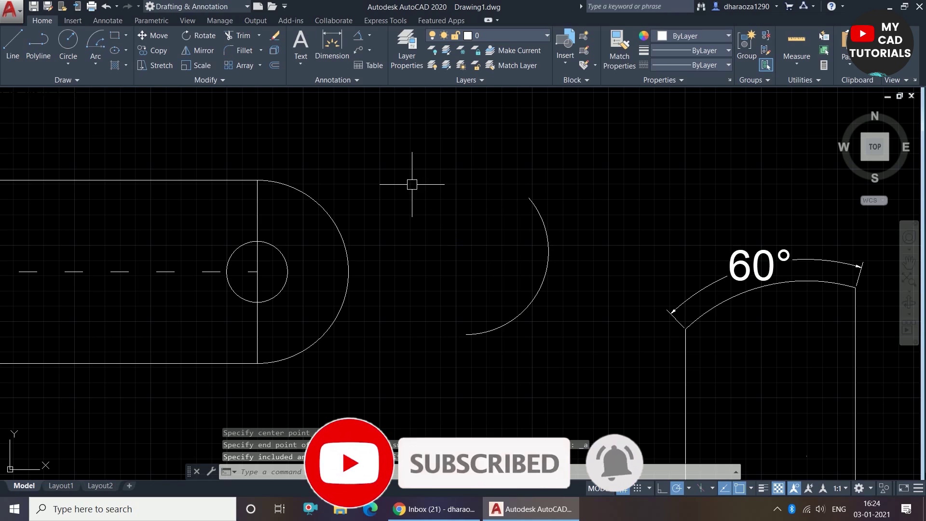
Draw two connected lines from the freestanding arc's lower end to its center and on to its upper end.
left_click(96, 29)
left_click(12, 39)
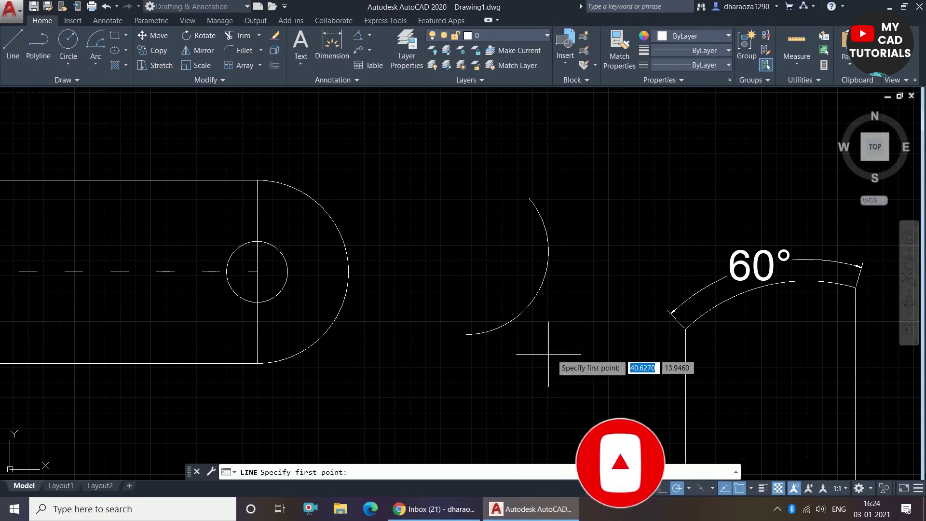
left_click(466, 335)
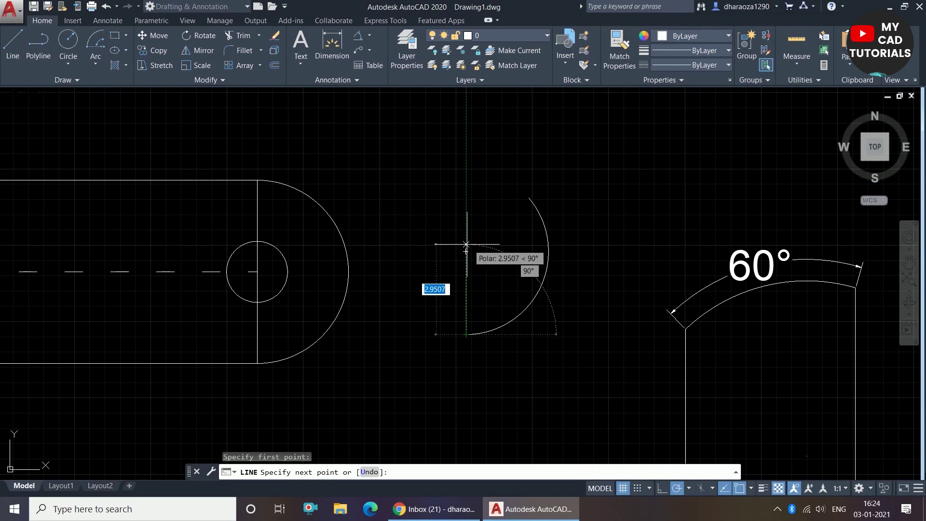
left_click(466, 251)
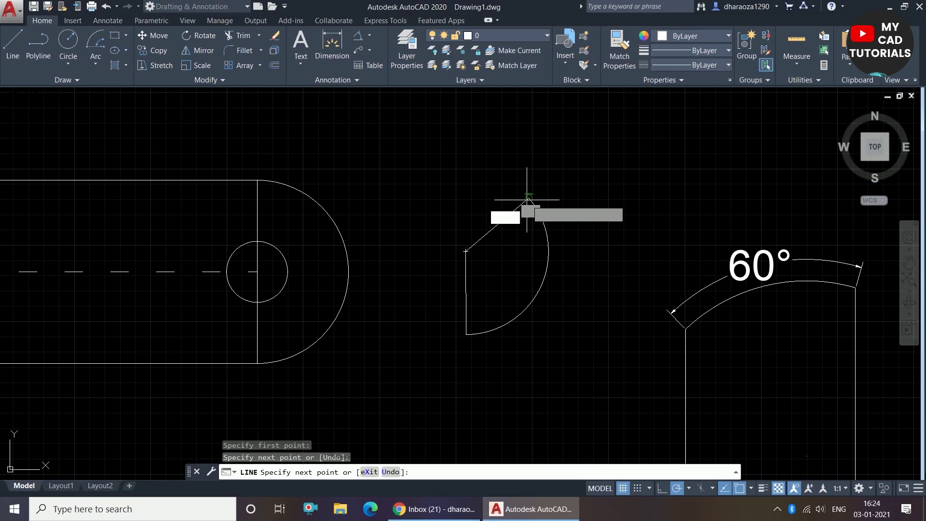
left_click(528, 198)
key("Escape")
key("Escape")
scroll(428, 263, "down", 2)
scroll(510, 271, "up", 2)
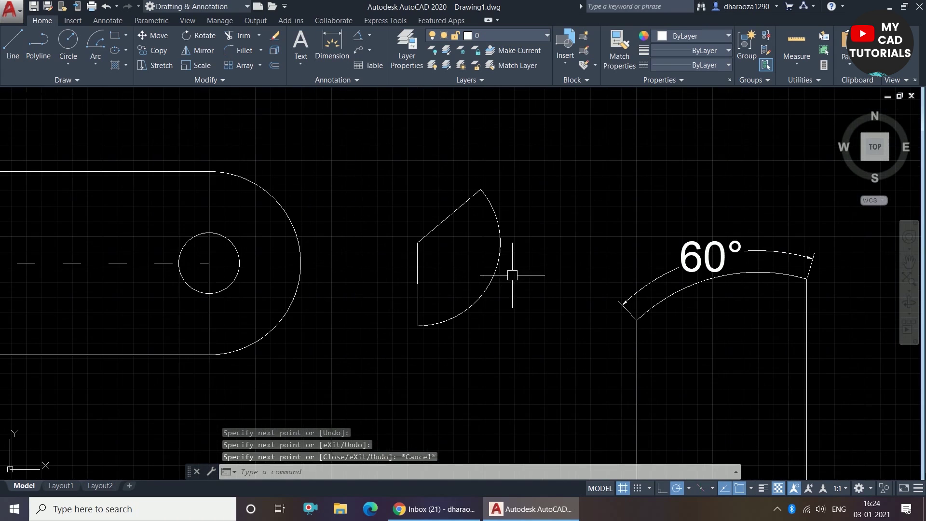
Add an angular dimension to the freestanding arc, placed just outside its curve.
left_click(368, 36)
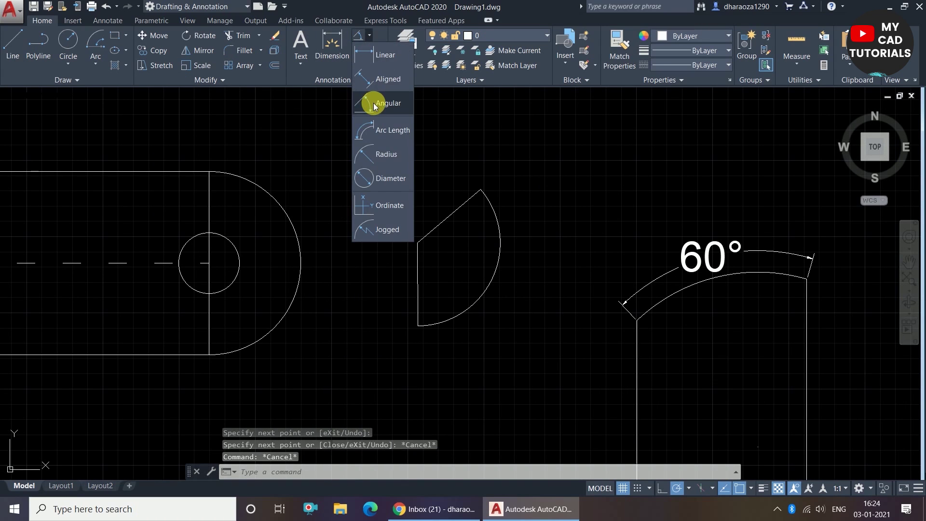
left_click(374, 105)
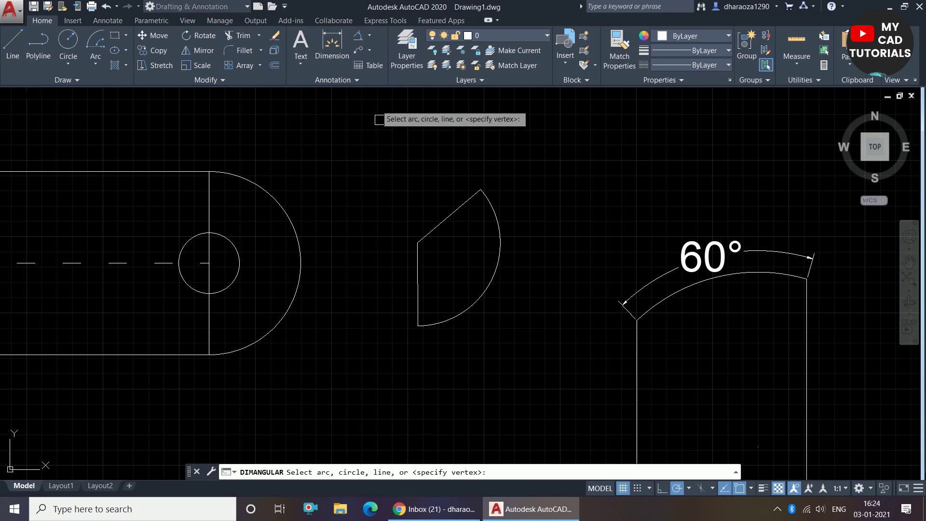
left_click(488, 284)
left_click(502, 289)
Examine the angular dimension on the freestanding arc up close, and compare the arc with the rectangle's rounded end.
scroll(513, 283, "up", 2)
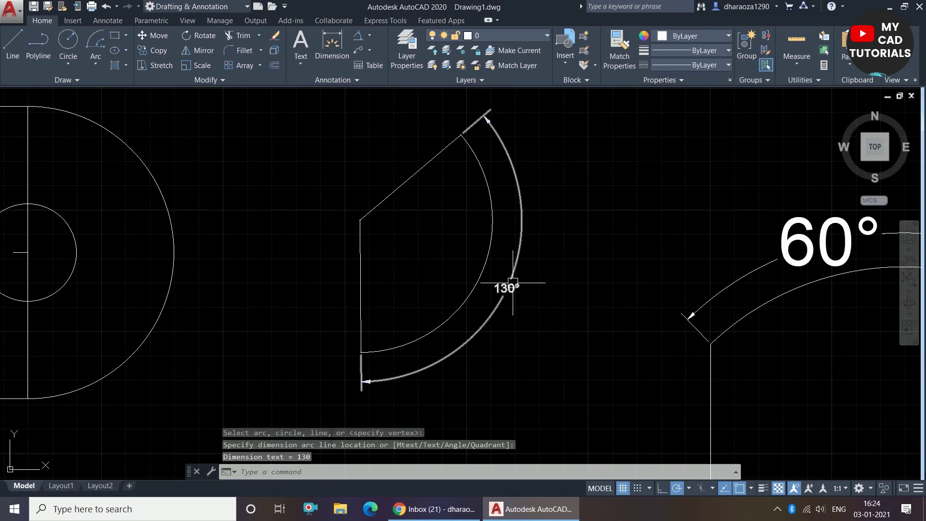
scroll(403, 264, "up", 2)
scroll(419, 282, "down", 2)
scroll(478, 304, "up", 5)
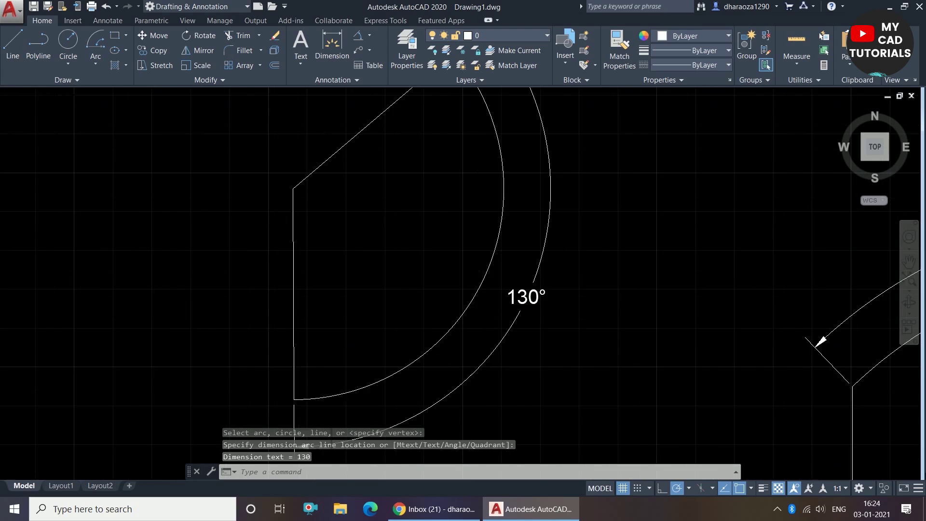
scroll(550, 314, "down", 2)
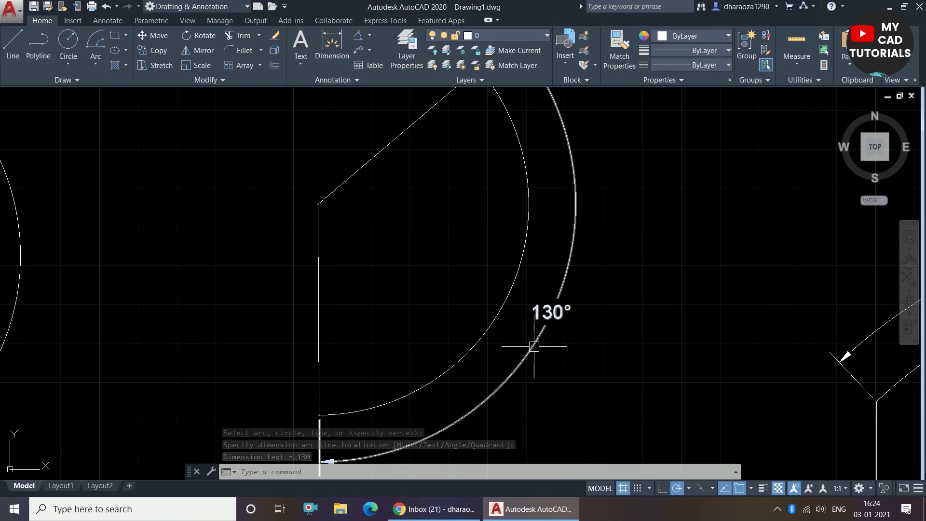
scroll(533, 346, "down", 3)
scroll(453, 265, "down", 1)
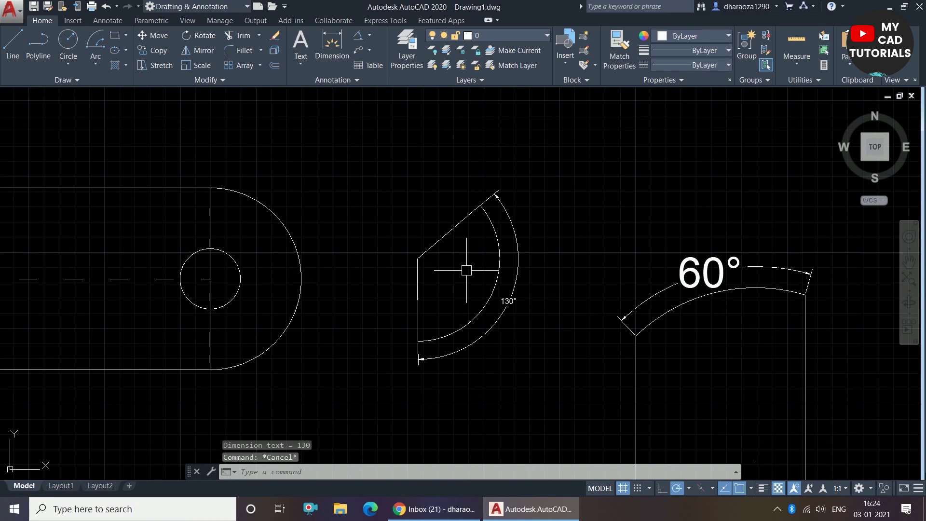
scroll(466, 270, "down", 2)
scroll(331, 232, "up", 2)
scroll(340, 262, "down", 2)
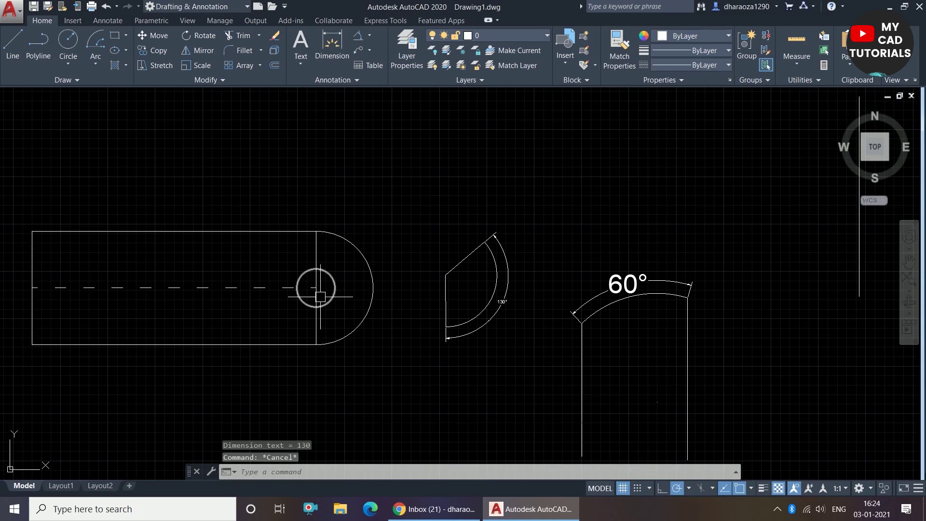
scroll(323, 289, "up", 2)
scroll(393, 236, "down", 2)
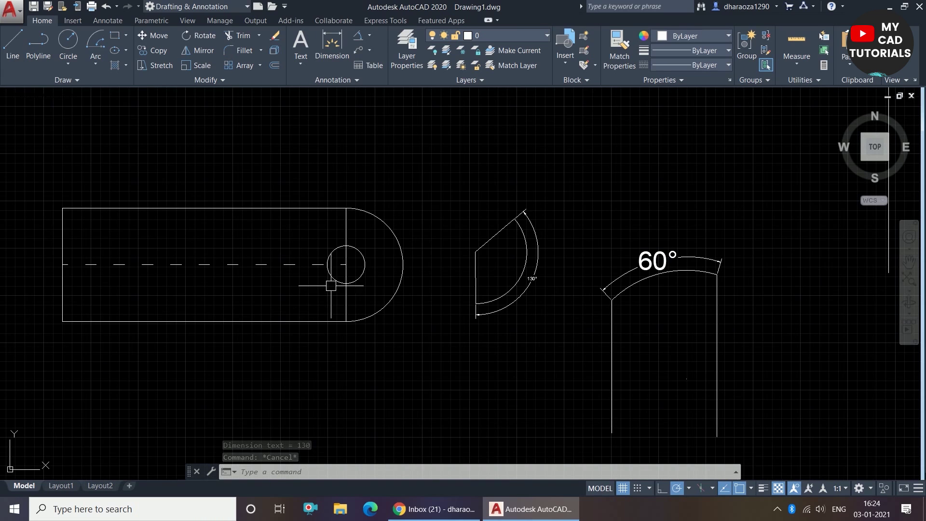
scroll(347, 266, "up", 2)
key("Escape")
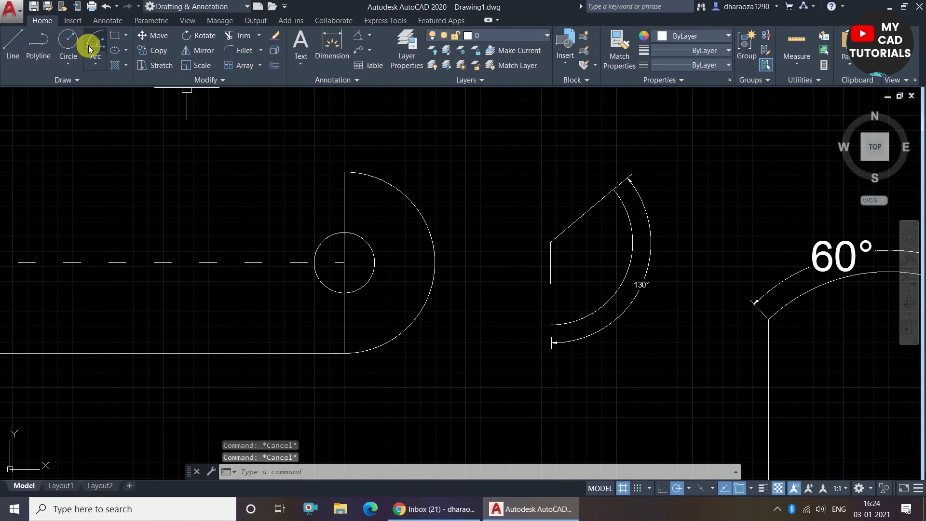
left_click(98, 60)
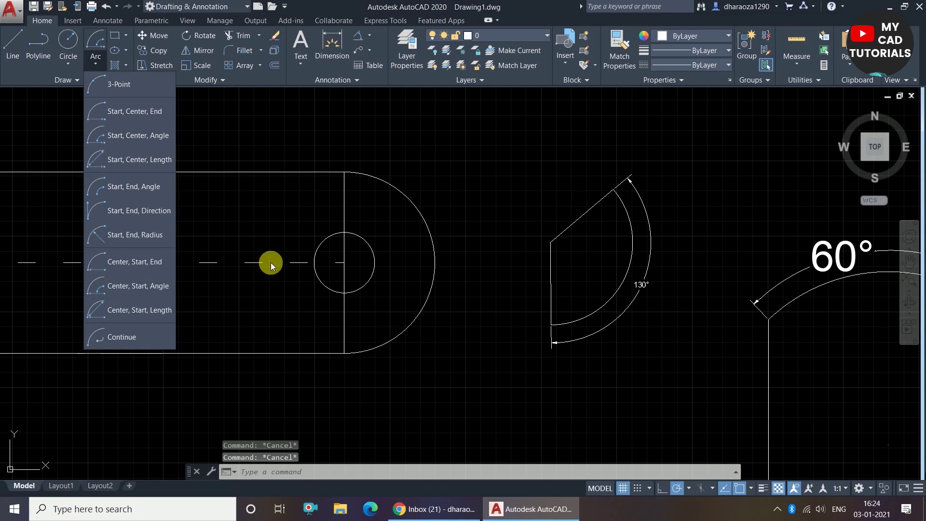
key("Escape")
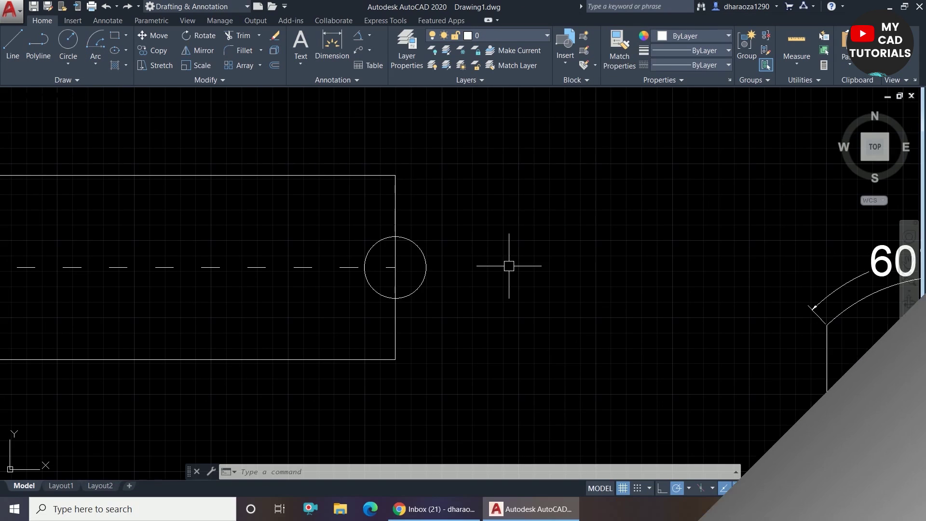
Draw a Start, Center, Length arc from the rectangle's lower-right corner, centered on the right edge's midpoint, with a chord length of 6.
left_click(96, 61)
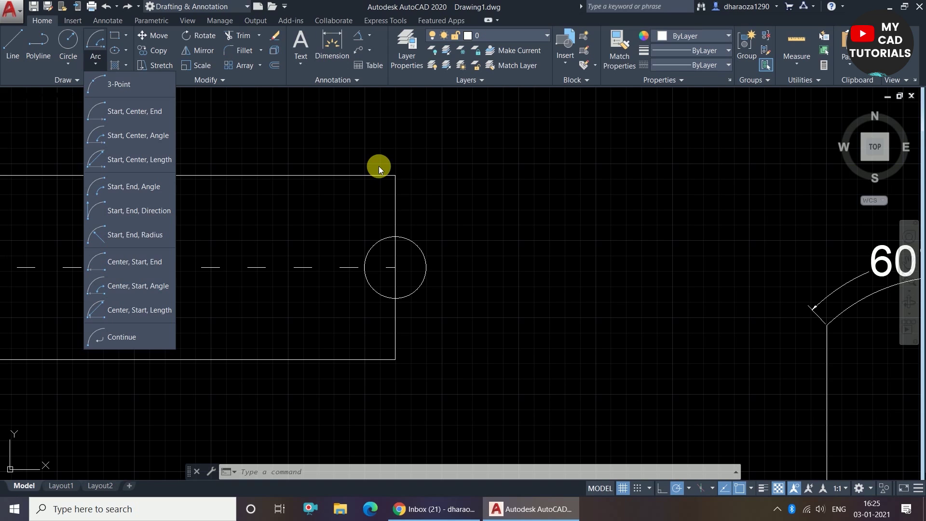
left_click(113, 159)
scroll(345, 321, "down", 2)
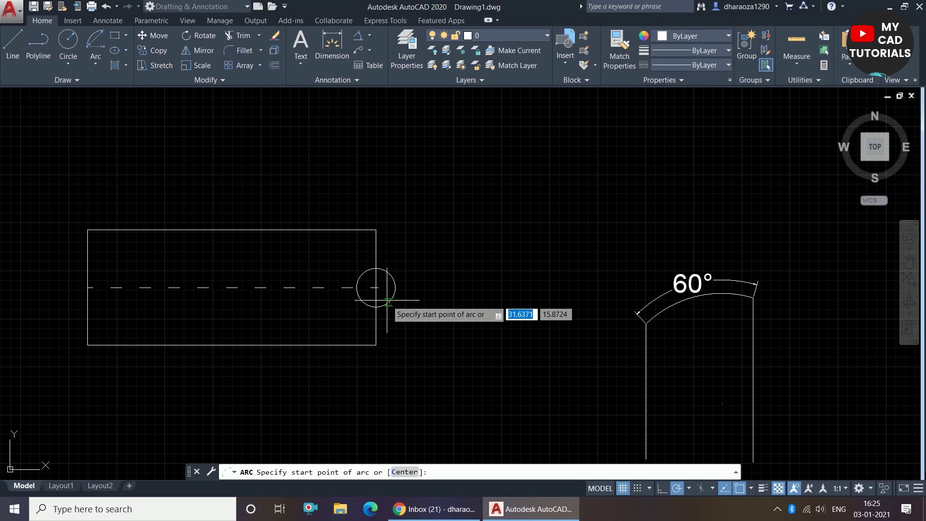
scroll(381, 296, "up", 3)
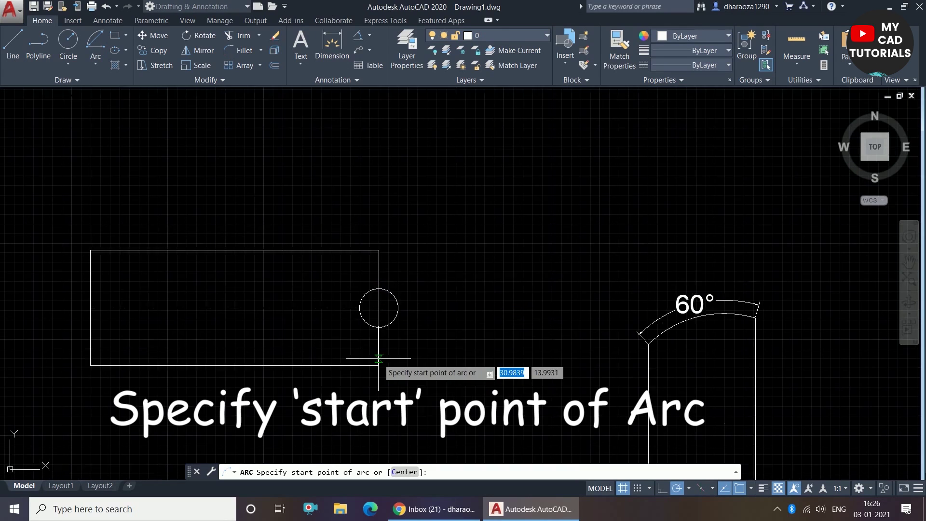
scroll(378, 302, "down", 2)
scroll(420, 266, "up", 2)
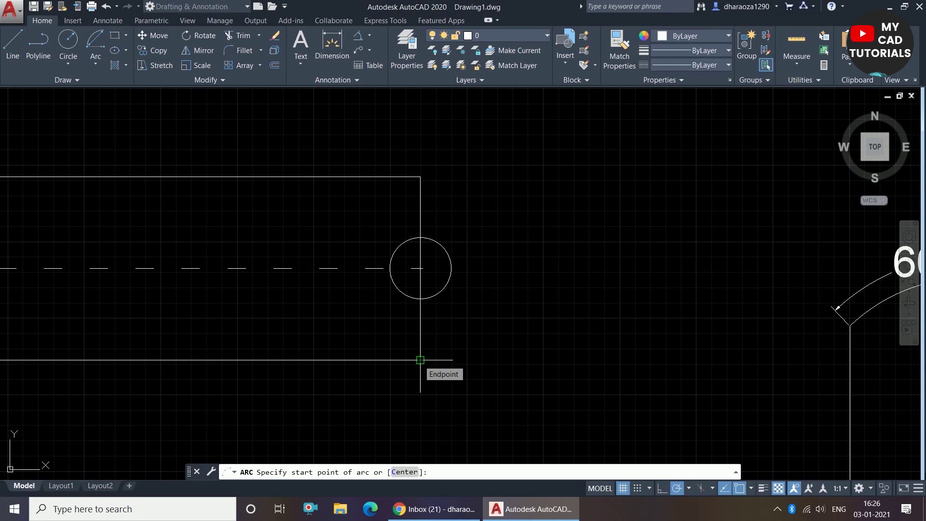
left_click(420, 359)
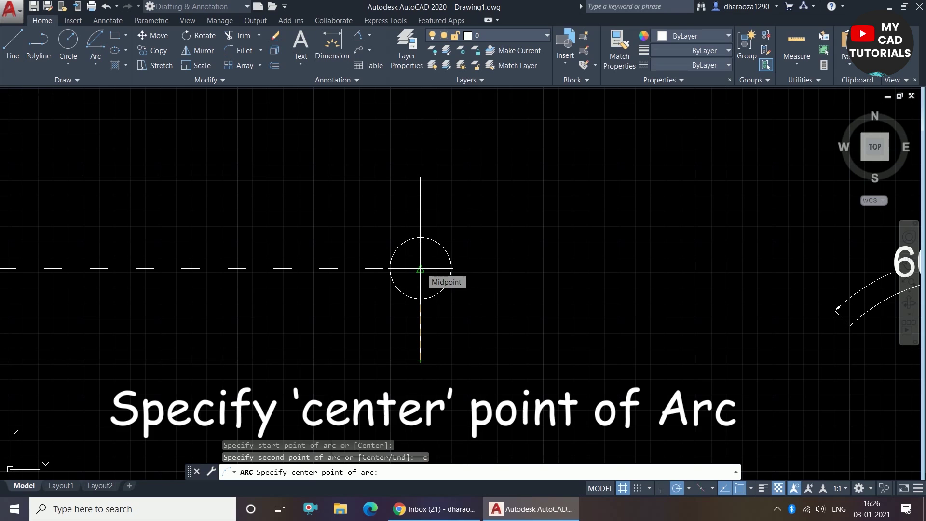
left_click(420, 268)
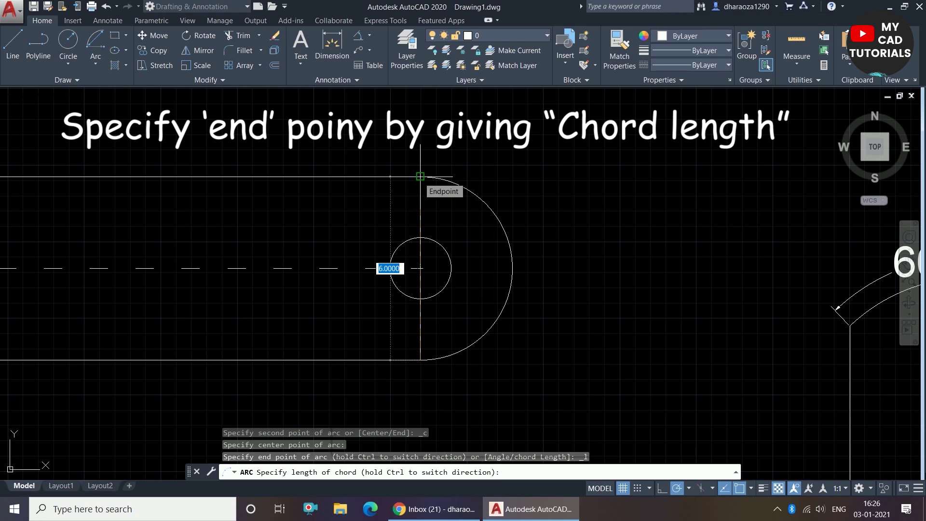
key("Return")
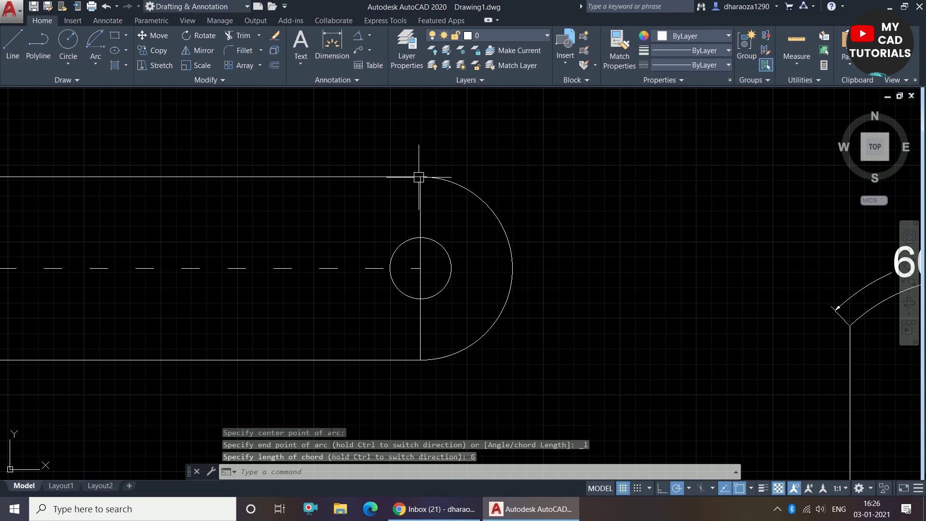
Dimension the new arc's chord between the rectangle's two right corners, placing the vertical dimension just inside the rectangle.
key("Escape")
left_click(489, 203)
middle_click_drag(489, 203, 492, 202)
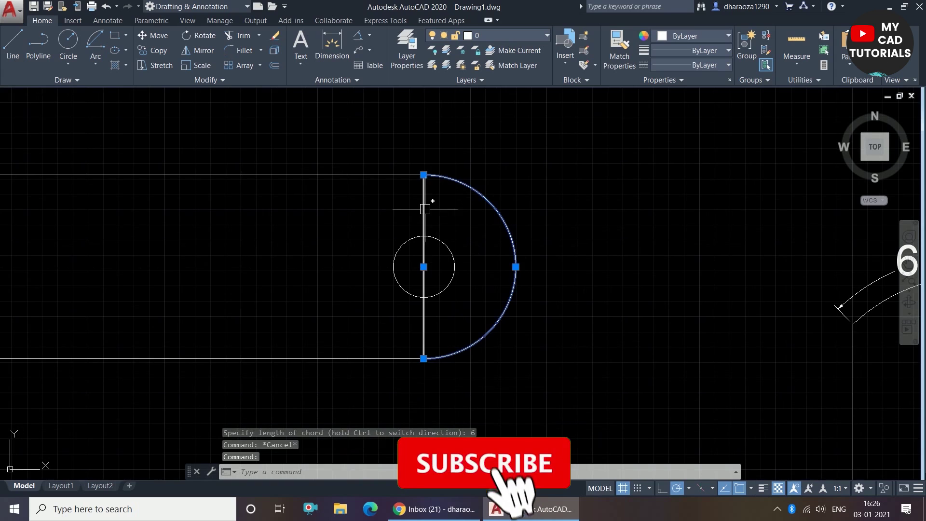
key("Escape")
left_click(333, 39)
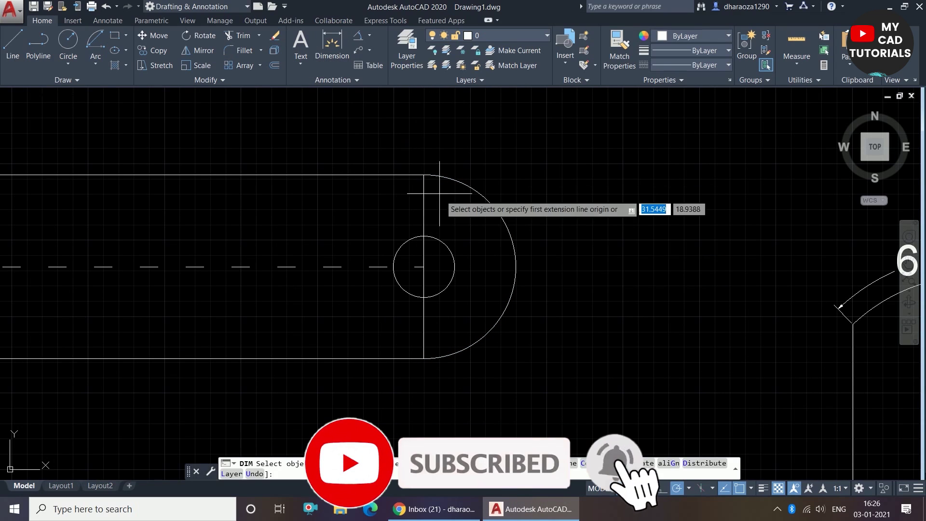
left_click(424, 175)
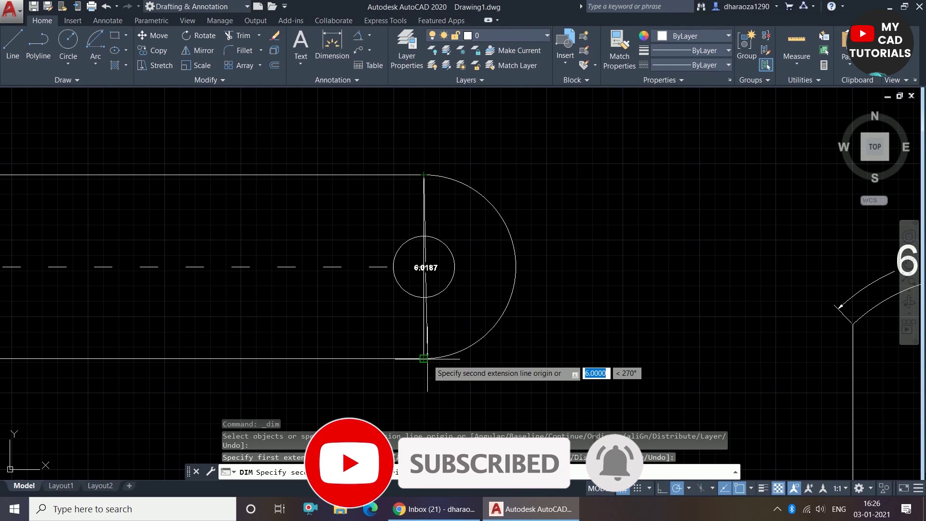
left_click(423, 358)
left_click(388, 272)
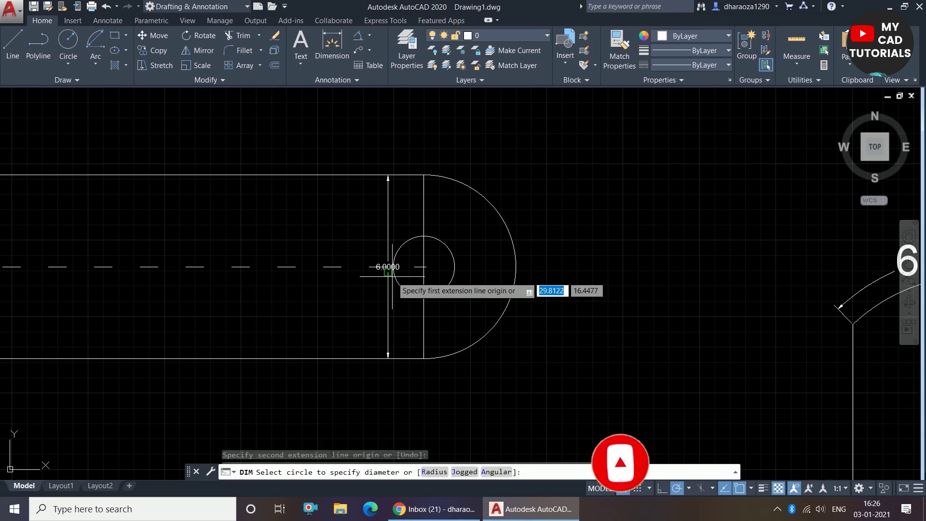
scroll(388, 272, "up", 4)
scroll(405, 294, "down", 1)
key("Escape")
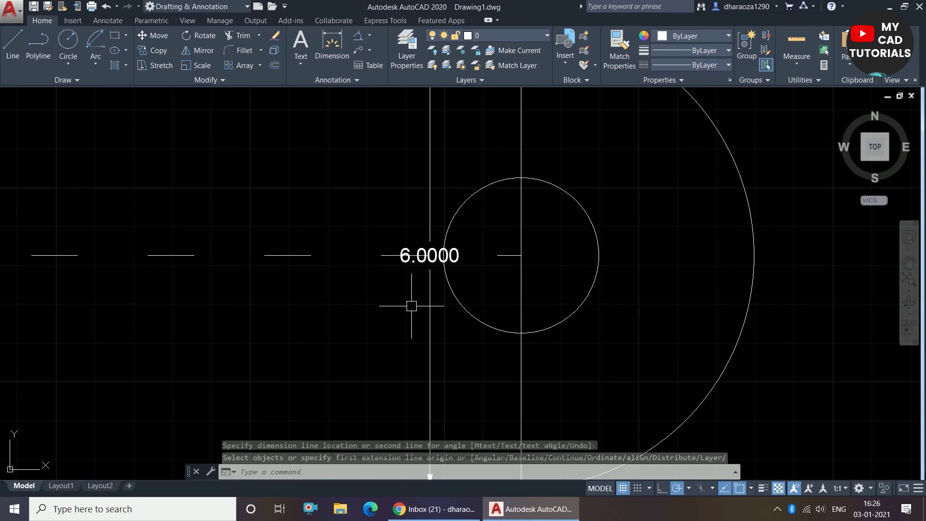
Undo the chord dimension and the arc at the rectangle's right end.
key("ctrl+z")
key("ctrl+z")
key("ctrl+z")
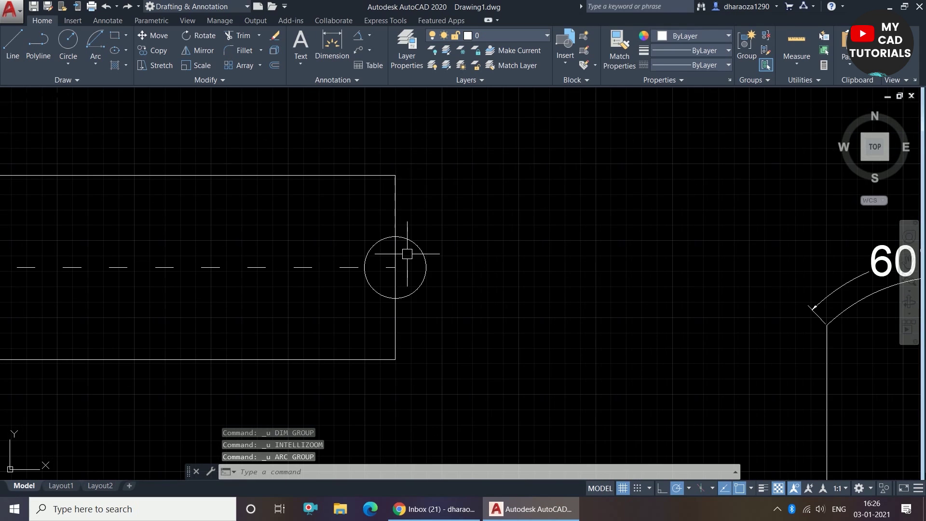
scroll(452, 251, "down", 2)
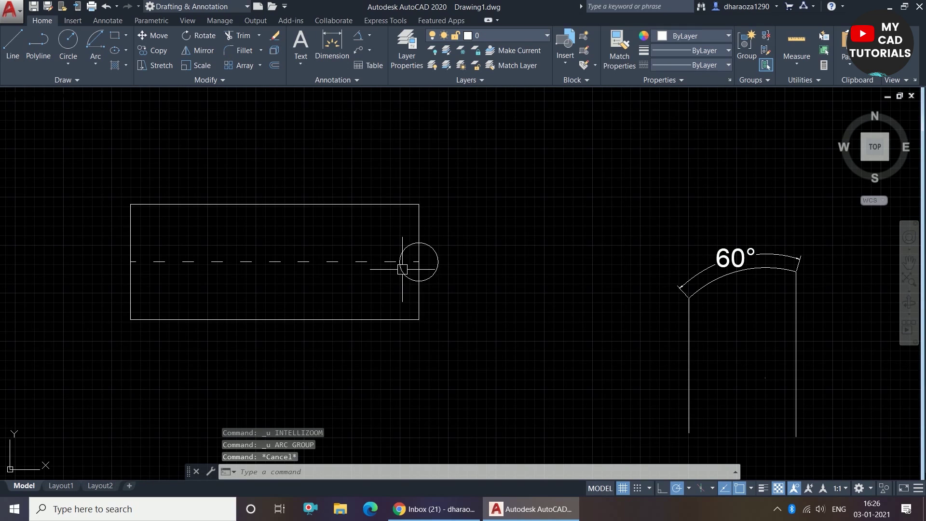
scroll(402, 269, "up", 2)
scroll(429, 251, "up", 2)
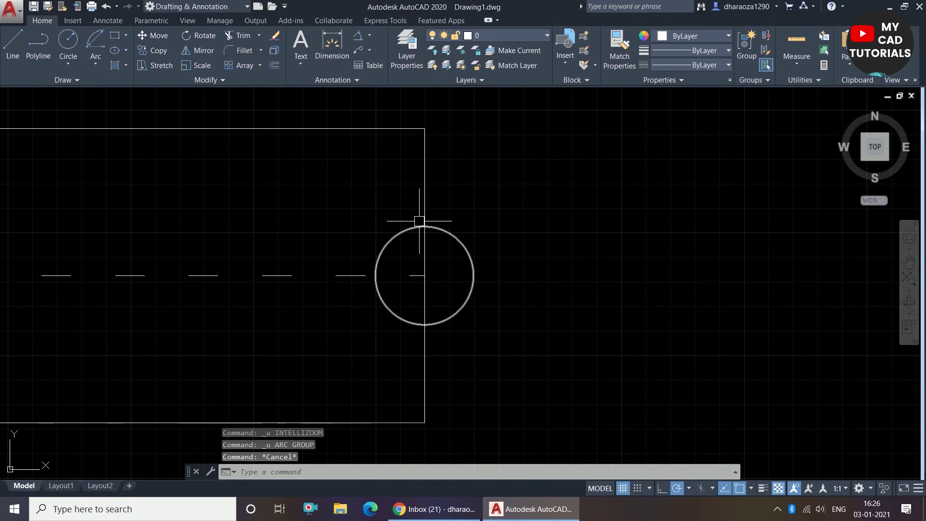
Start a Start, End, Angle arc, and look over the dimensioned 60° arc and the open pair of vertical lines.
left_click(96, 65)
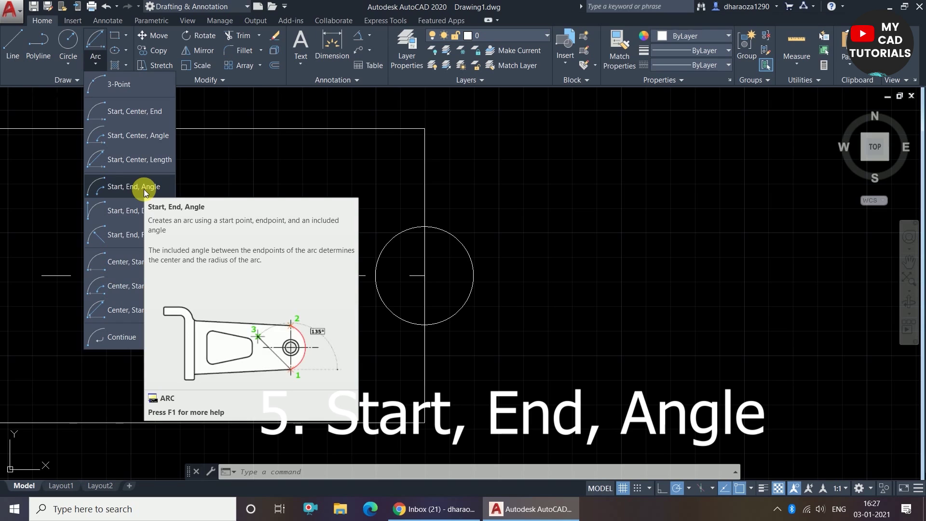
left_click(145, 188)
scroll(318, 357, "down", 6)
scroll(556, 324, "up", 3)
middle_click_drag(556, 323, 520, 306)
scroll(468, 328, "down", 3)
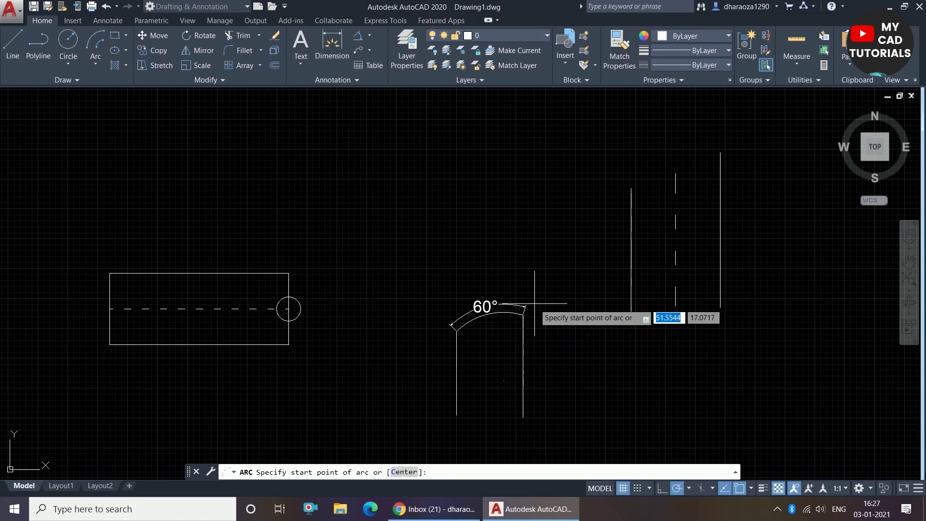
scroll(516, 316, "up", 2)
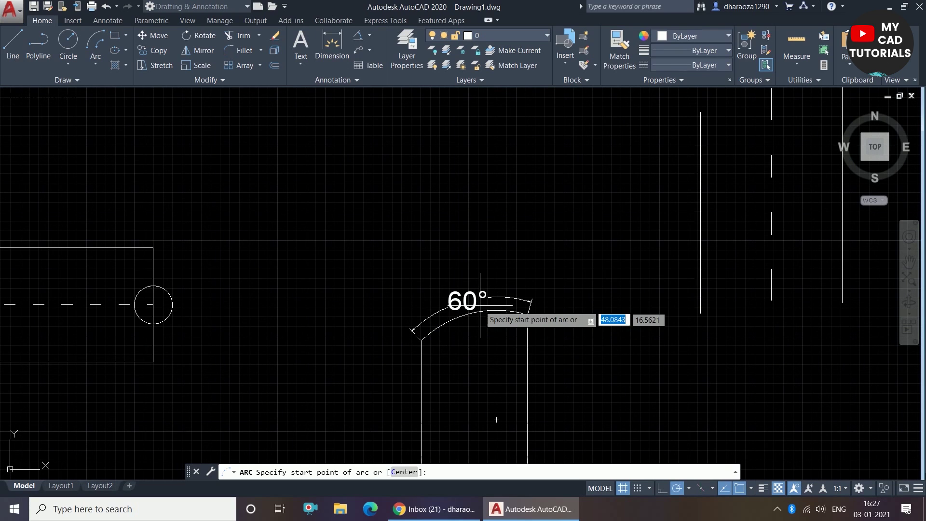
scroll(481, 304, "up", 2)
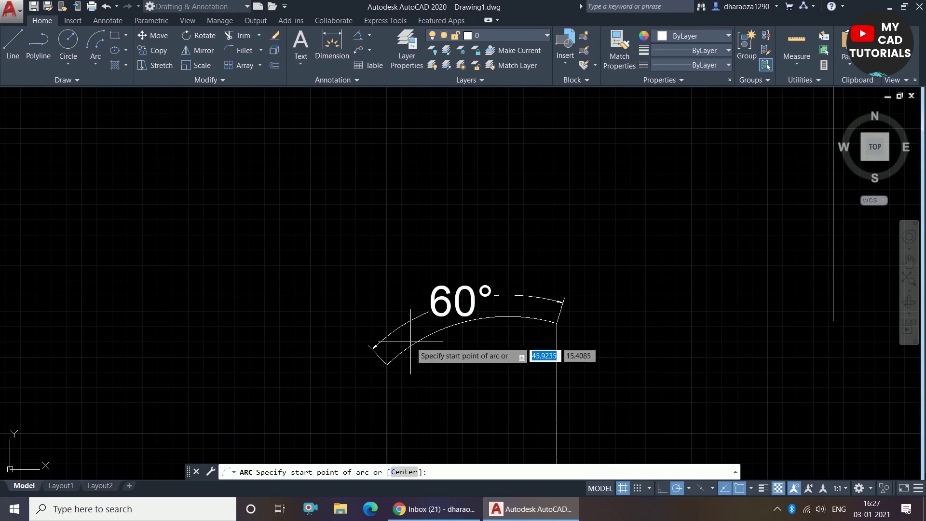
scroll(493, 294, "down", 2)
scroll(486, 301, "up", 2)
scroll(457, 304, "down", 2)
scroll(456, 303, "up", 2)
scroll(455, 304, "down", 2)
middle_click_drag(446, 332, 400, 370)
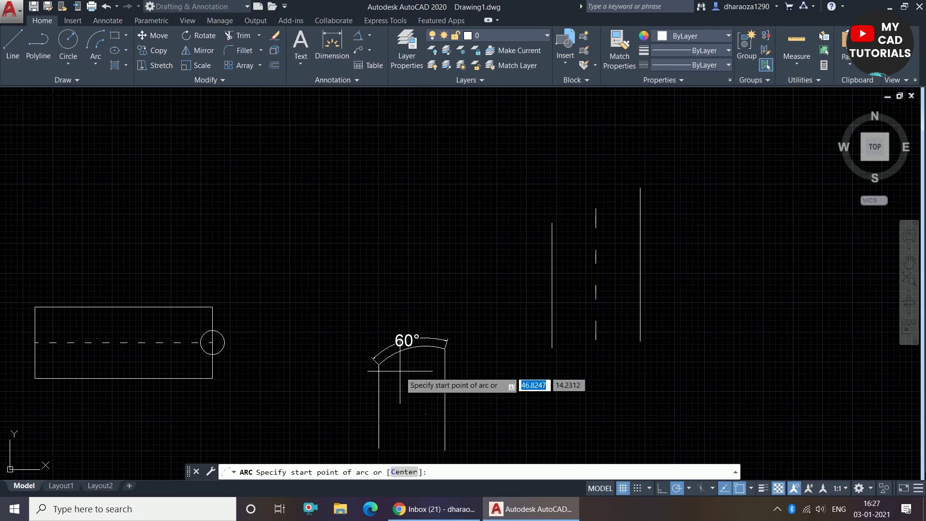
scroll(408, 281, "down", 2)
scroll(415, 317, "up", 2)
scroll(430, 418, "up", 2)
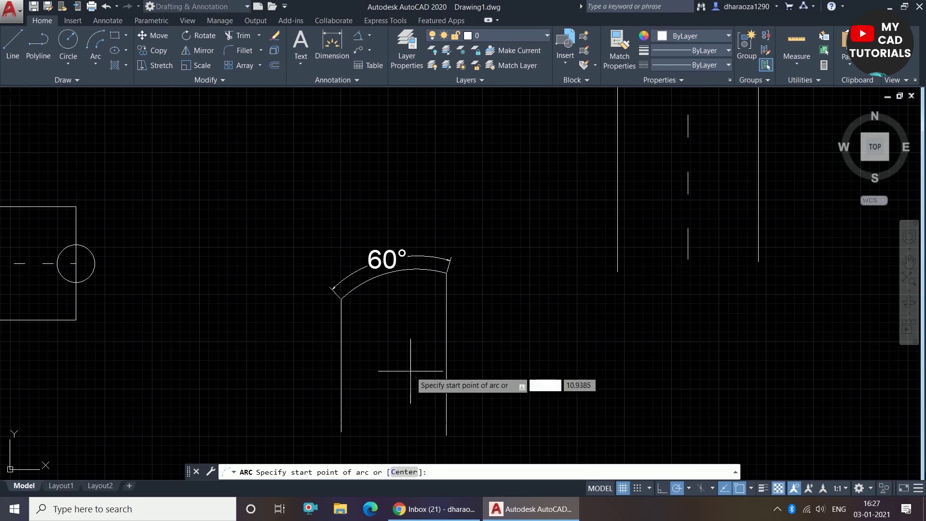
scroll(408, 422, "down", 2)
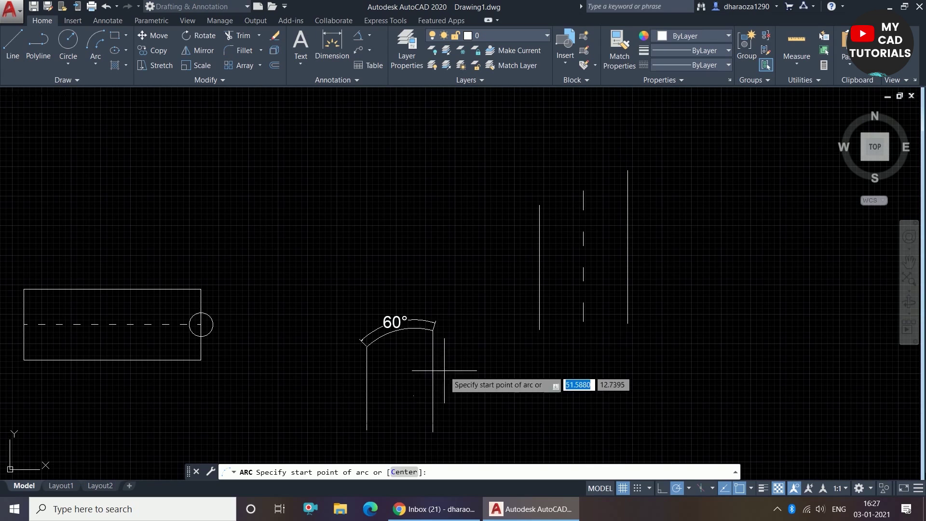
scroll(602, 154, "up", 2)
scroll(592, 205, "down", 2)
scroll(602, 195, "up", 2)
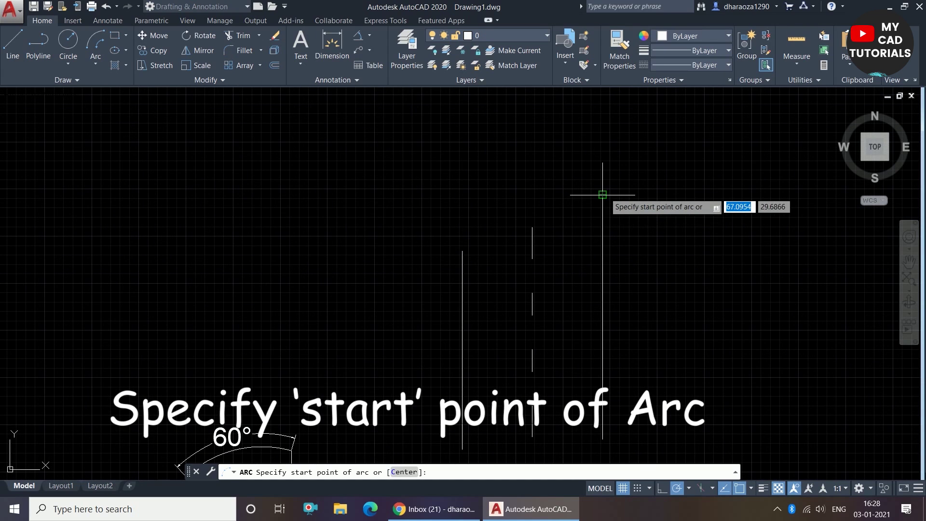
Draw the arc from the right vertical line's upper end to the left line's upper end with a 60° included angle.
left_click(602, 194)
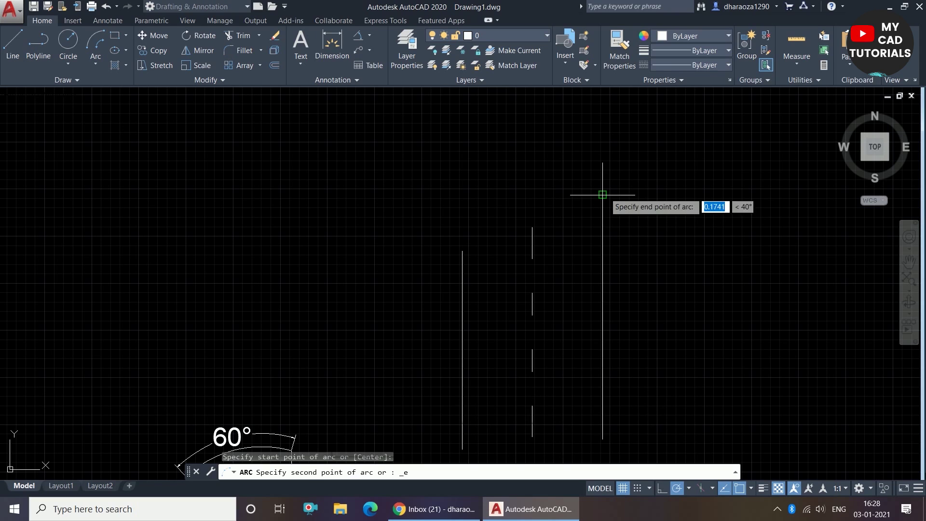
type("e")
key("Return")
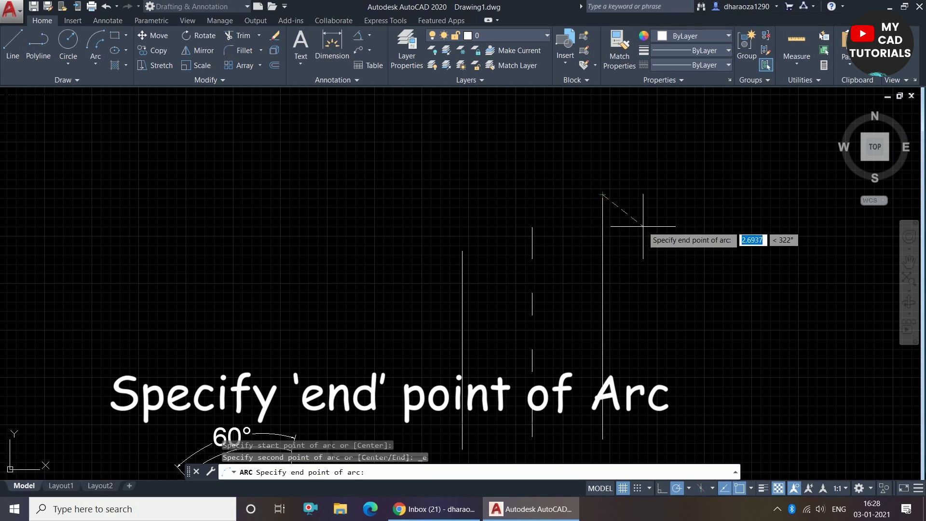
left_click(462, 250)
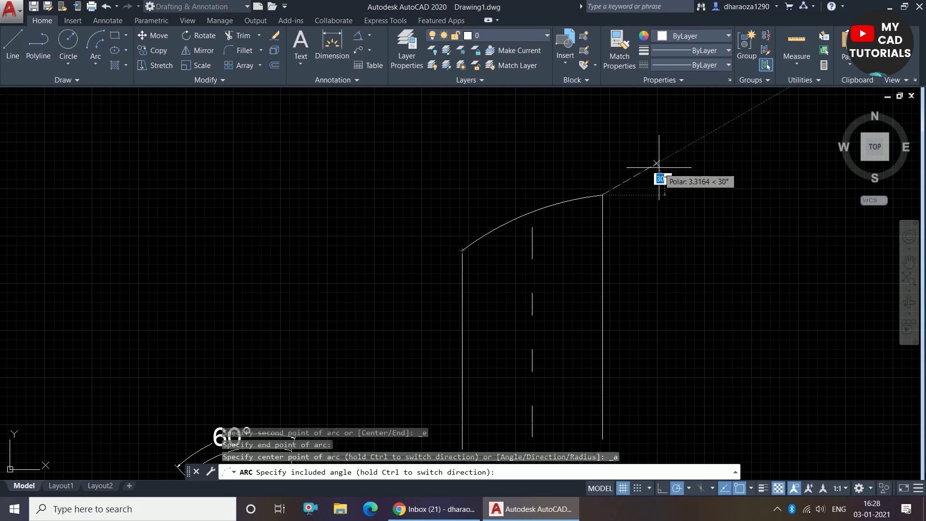
scroll(486, 228, "down", 2)
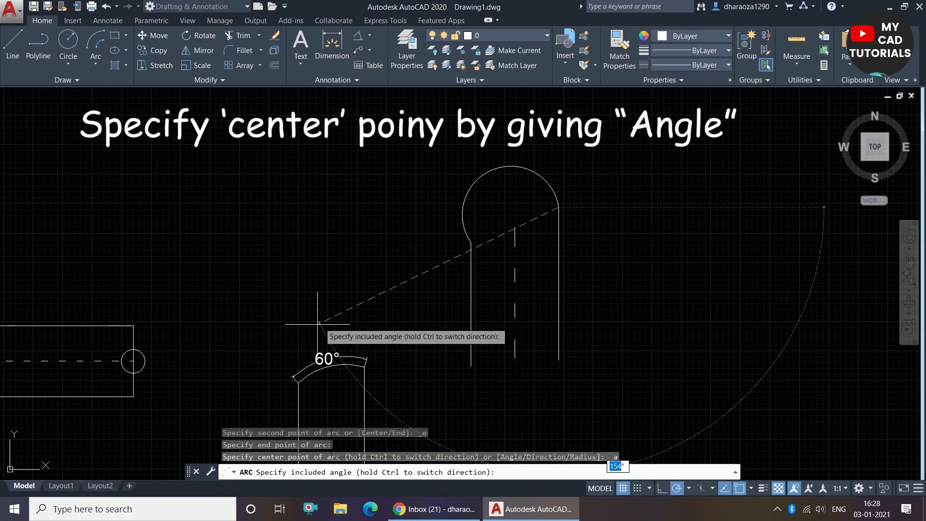
scroll(613, 196, "up", 2)
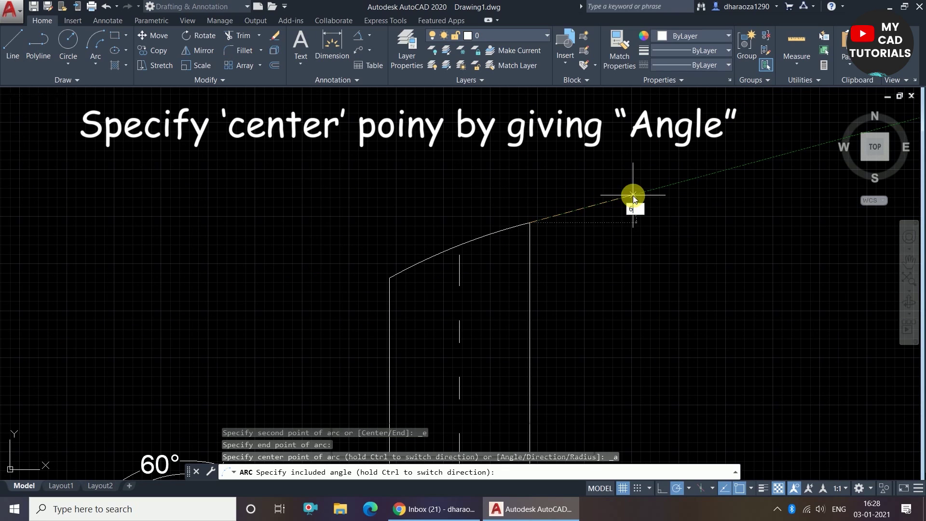
type("0")
key("Return")
middle_click_drag(459, 222, 515, 217)
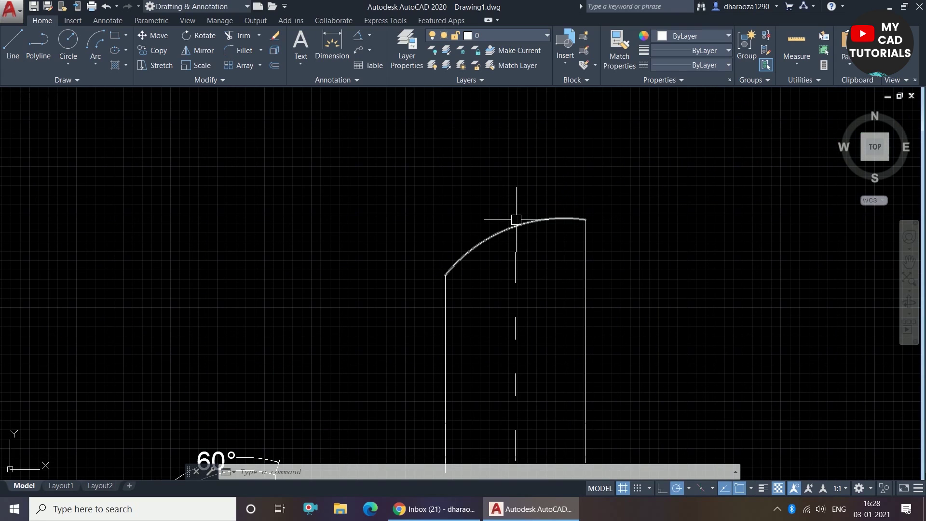
Check the new arc's grips, and add an angular dimension to it just outside its curve.
left_click(515, 219)
scroll(552, 212, "down", 2)
scroll(499, 236, "up", 2)
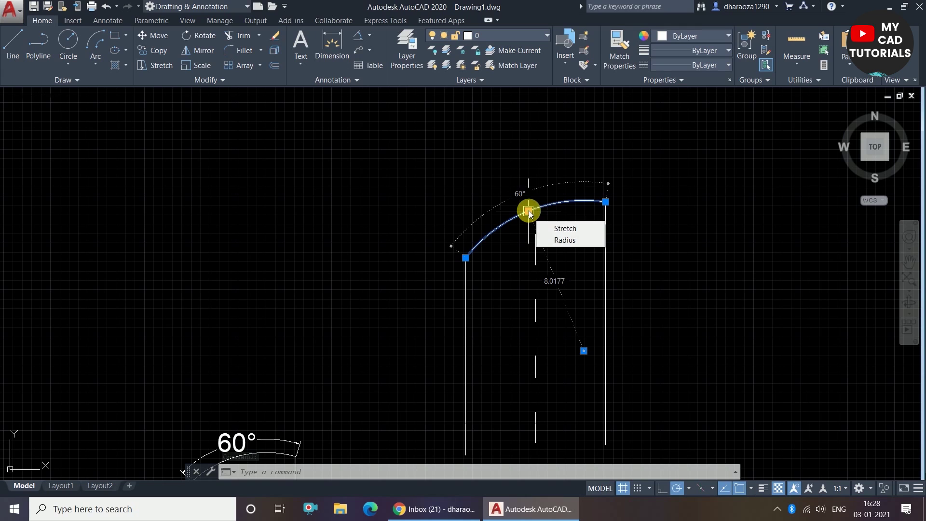
key("Escape")
left_click(366, 37)
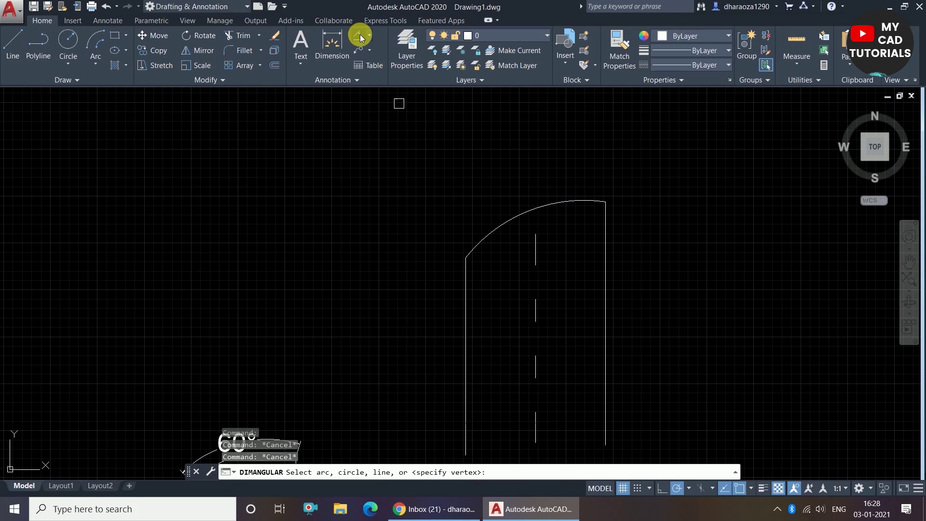
left_click(529, 208)
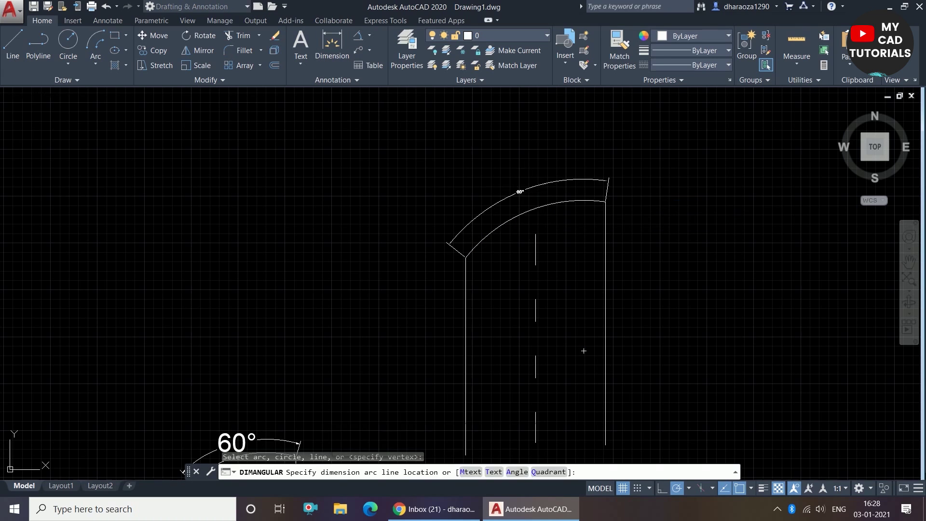
left_click(519, 191)
Examine the angular dimension above the two vertical lines up close.
scroll(519, 191, "up", 6)
scroll(519, 189, "up", 2)
scroll(477, 202, "down", 5)
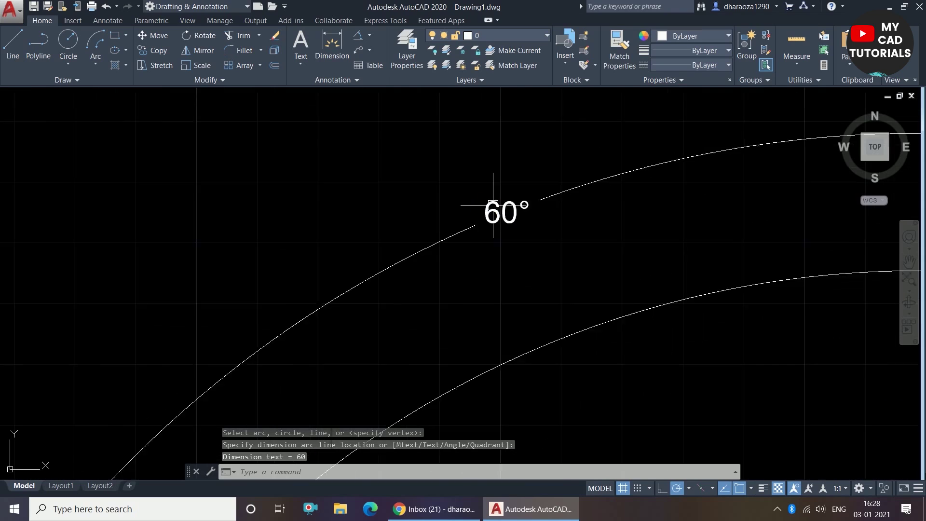
key("Escape")
scroll(478, 201, "up", 8)
scroll(480, 171, "down", 8)
scroll(480, 175, "up", 6)
scroll(428, 246, "down", 4)
scroll(473, 203, "up", 5)
scroll(458, 207, "down", 7)
scroll(410, 164, "up", 5)
Try a Start, End, Angle arc from the left vertical line's upper end to the right line's with a 60° included angle, and undo it.
left_click(108, 38)
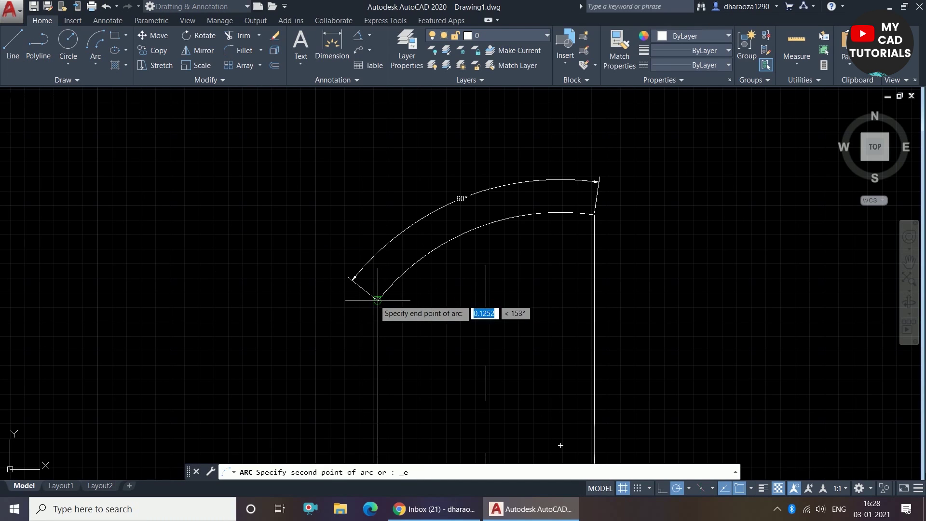
left_click(594, 214)
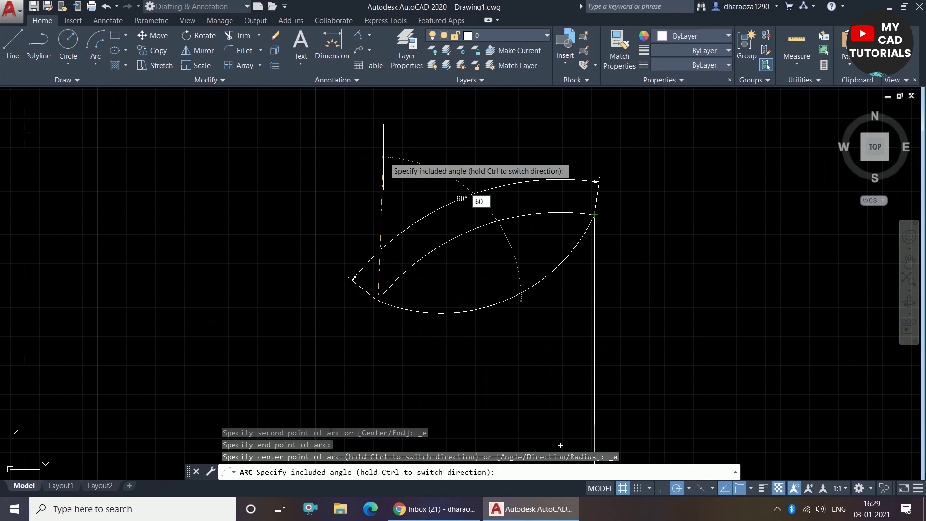
key("Return")
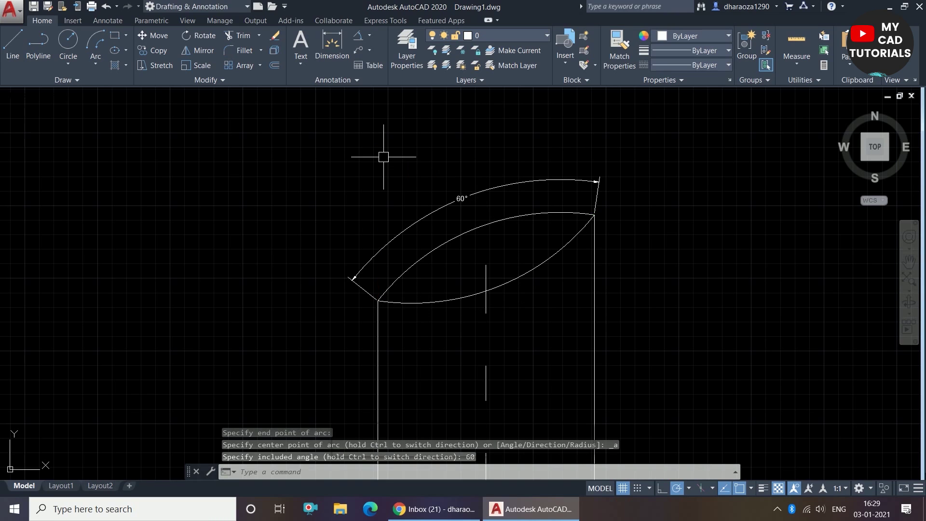
key("ctrl+z")
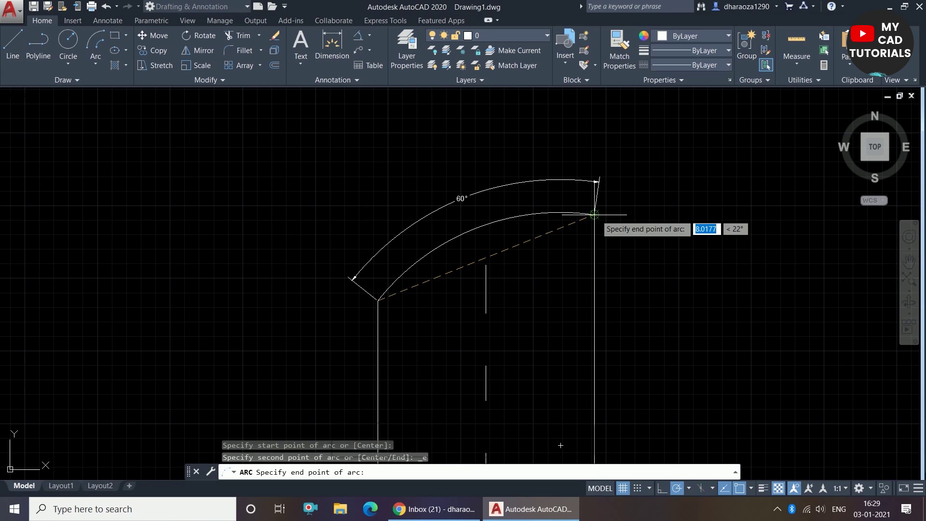
Draw an arc from the left vertical line's upper end to the right line's upper end with a -80° included angle, and check its grips.
left_click(594, 215)
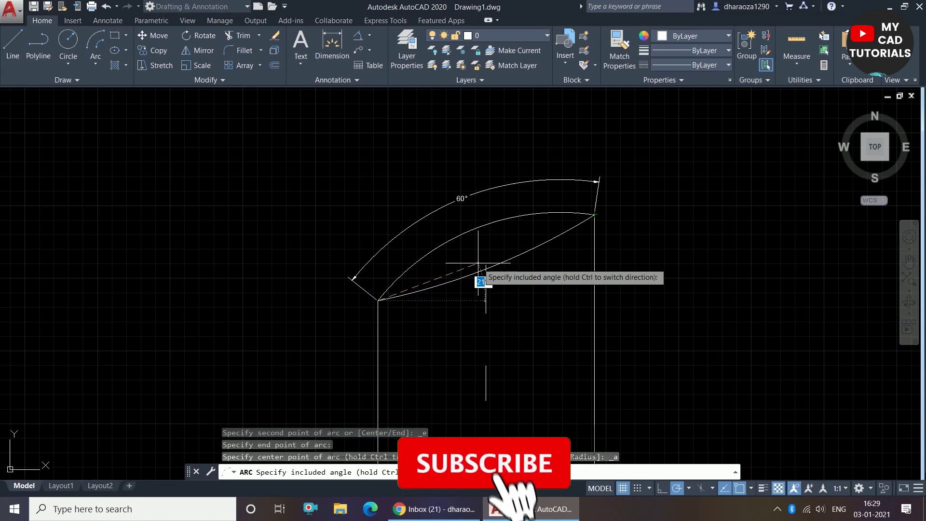
type("-80")
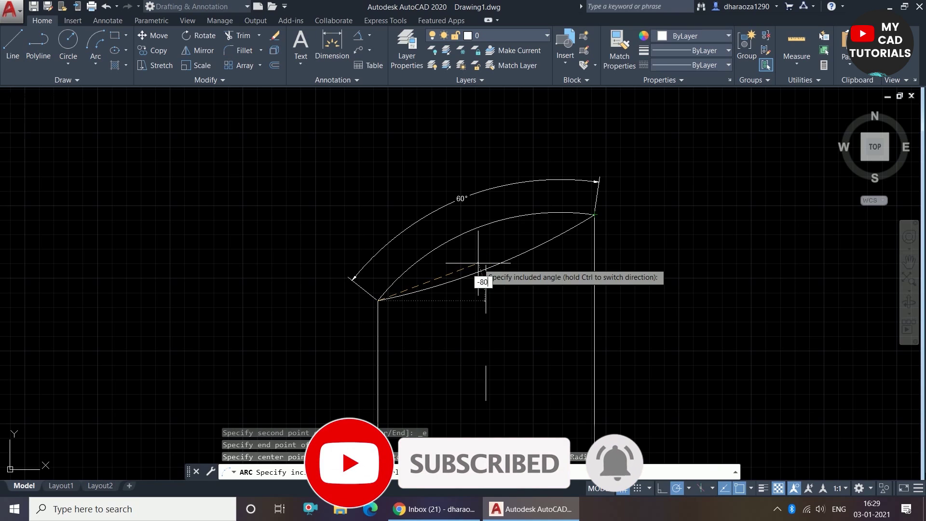
key("Return")
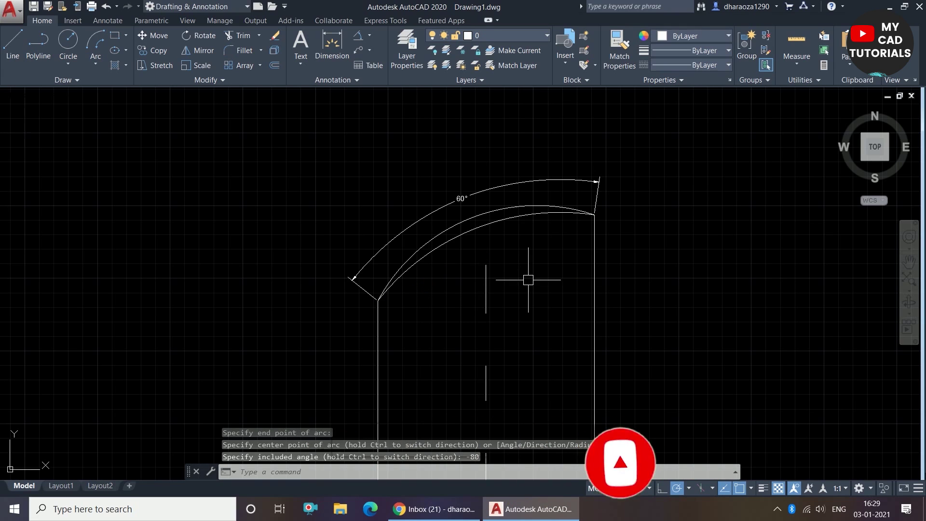
left_click(478, 210)
key("Escape")
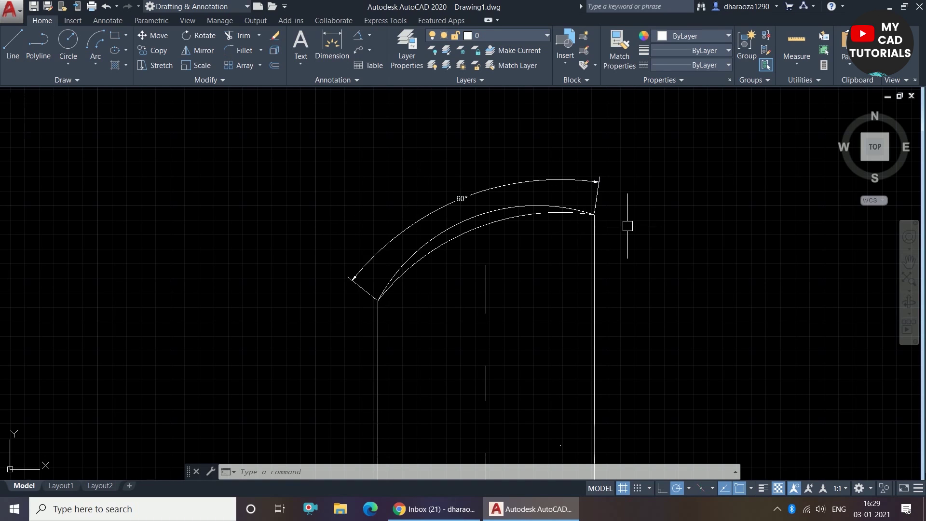
Start a Start, End, Direction arc from the lower-right corner of the rectangle with the circle to its upper-right corner.
scroll(627, 225, "down", 6)
key("Escape")
key("Escape")
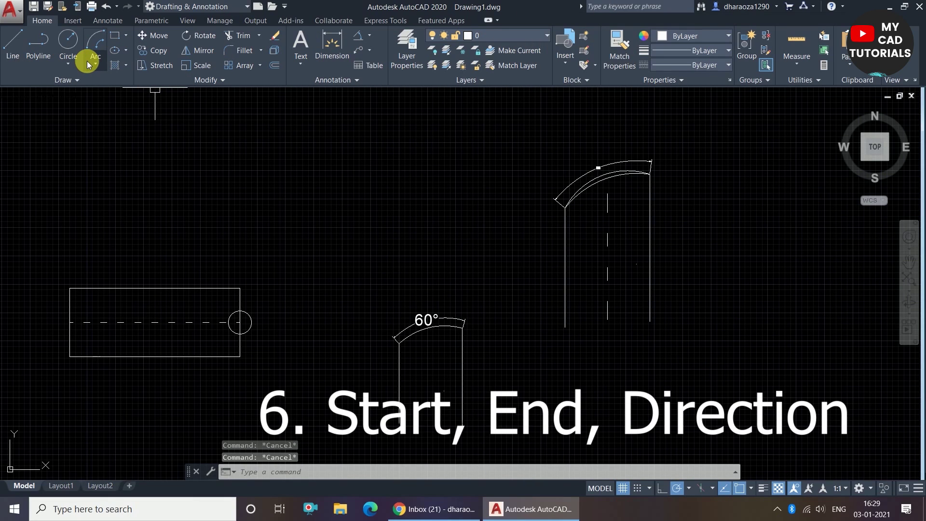
left_click(90, 65)
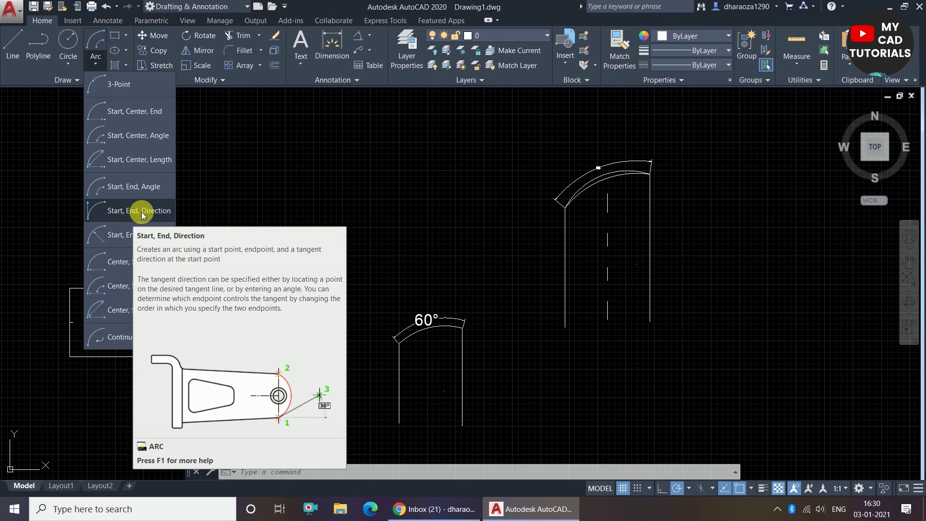
left_click(134, 221)
scroll(293, 291, "down", 3)
scroll(257, 321, "up", 8)
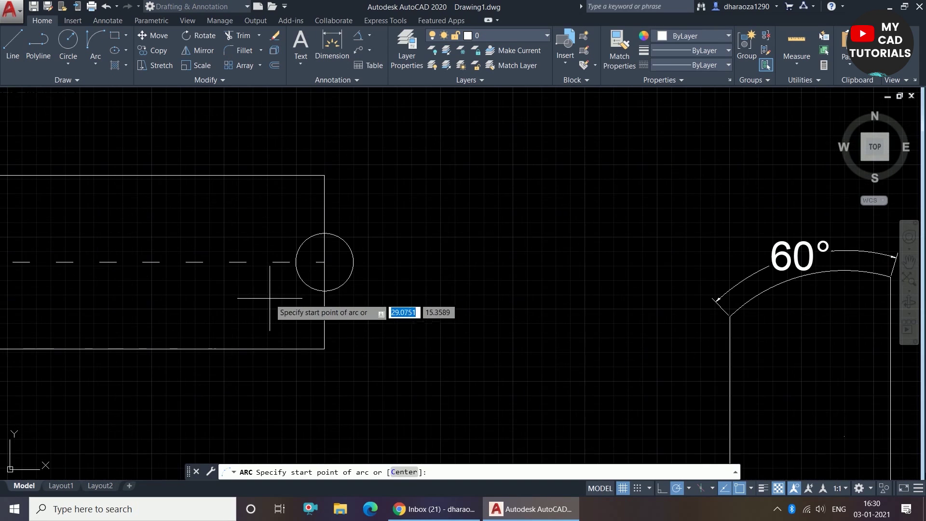
left_click(324, 349)
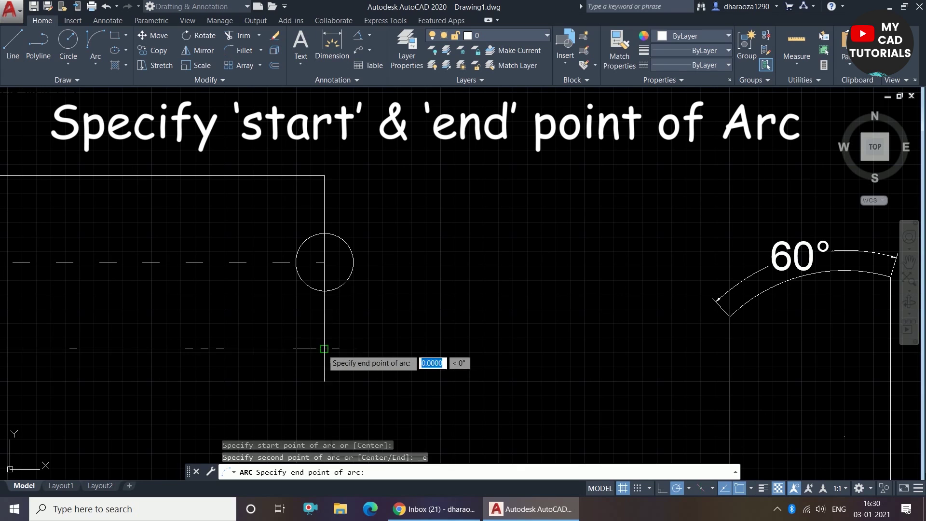
left_click(324, 175)
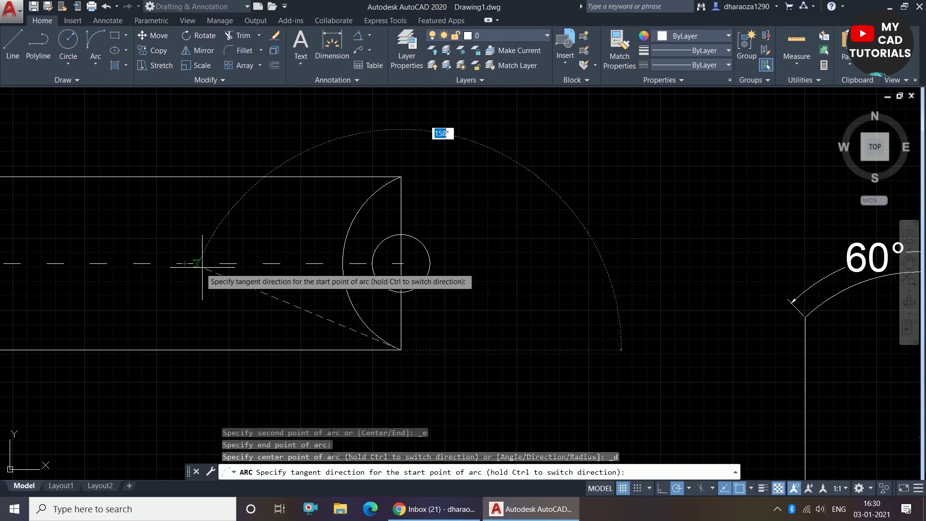
Finish the arc with a 0° tangent direction after previewing directions on both sides of the rectangle's right edge, and undo it.
scroll(311, 306, "down", 2)
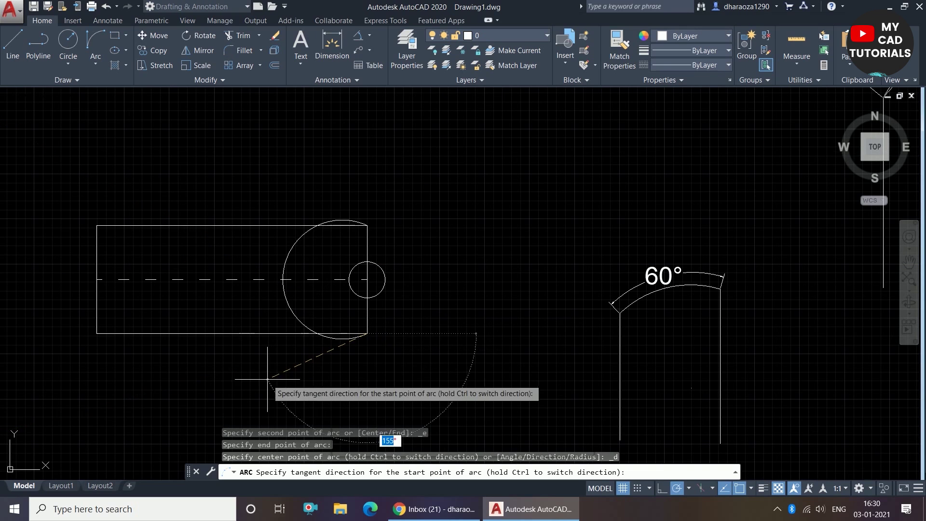
scroll(282, 306, "up", 2)
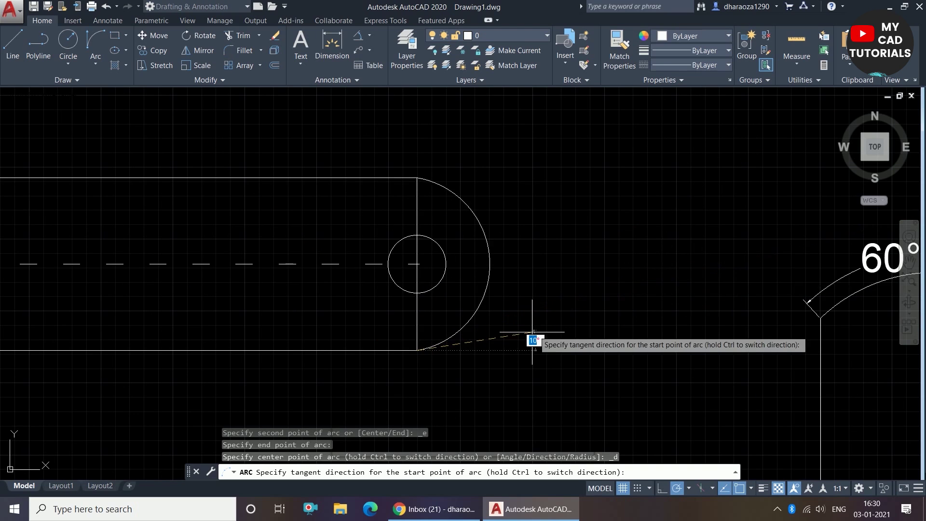
scroll(511, 308, "down", 2)
scroll(526, 294, "up", 2)
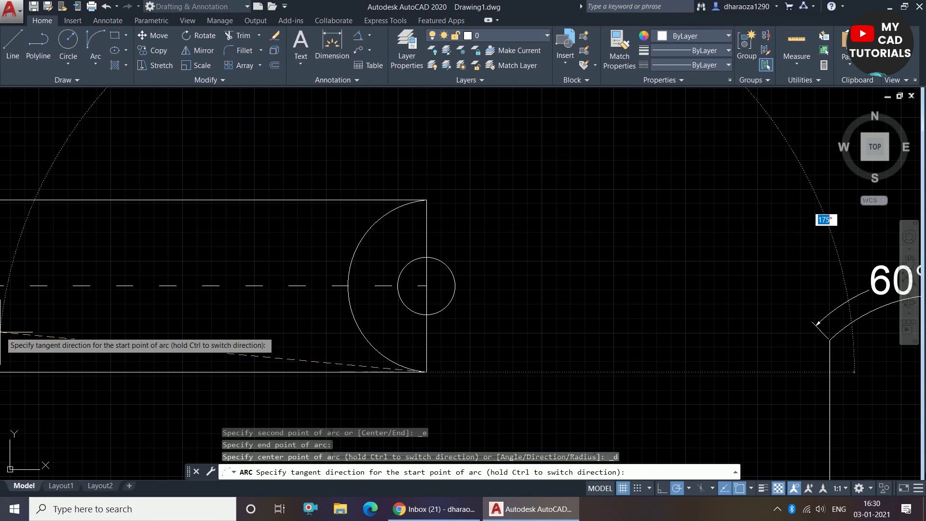
scroll(713, 289, "down", 4)
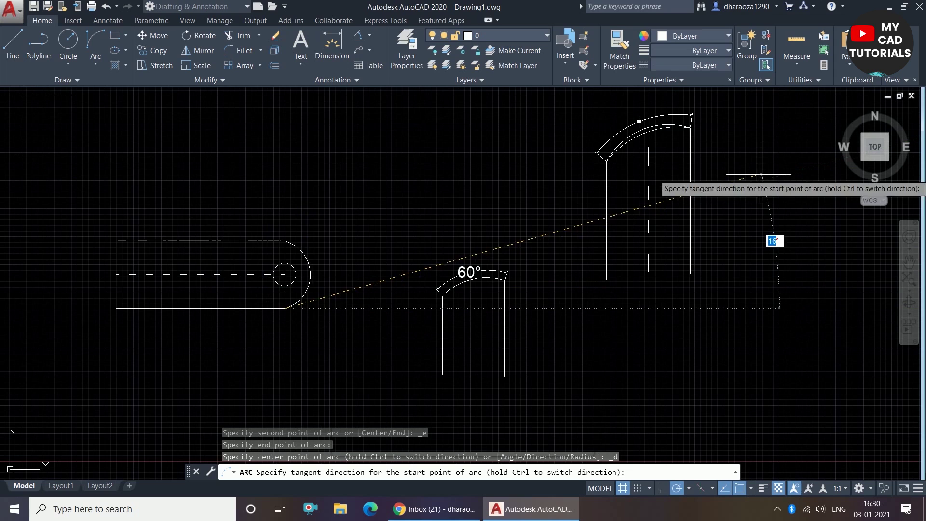
scroll(167, 289, "up", 4)
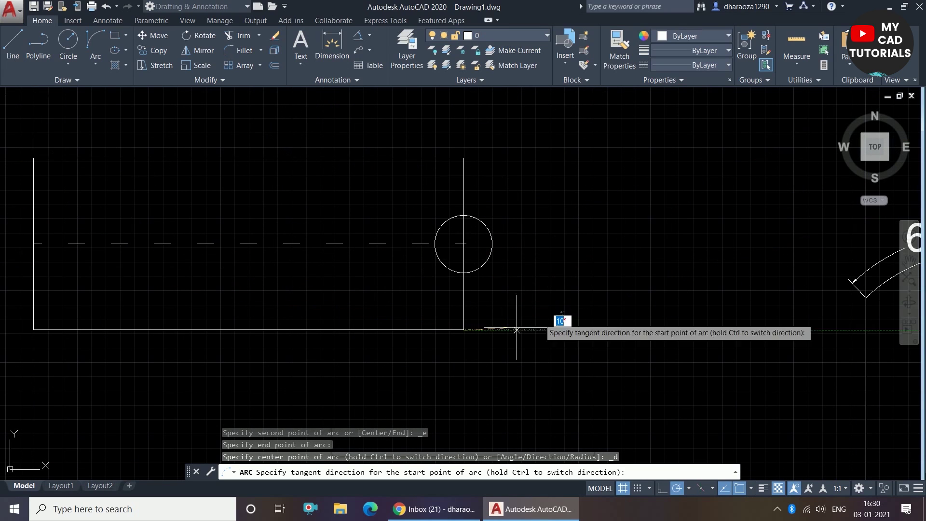
scroll(449, 314, "up", 2)
scroll(447, 345, "down", 2)
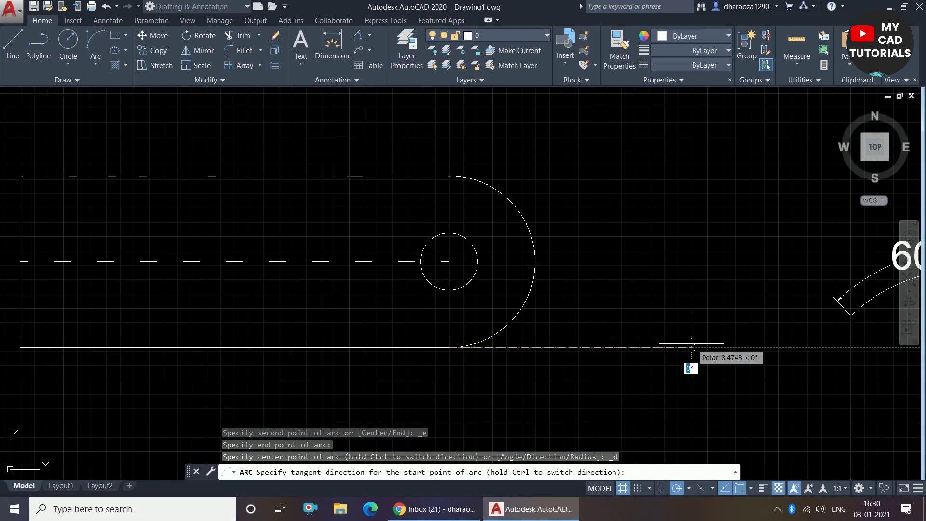
key("Return")
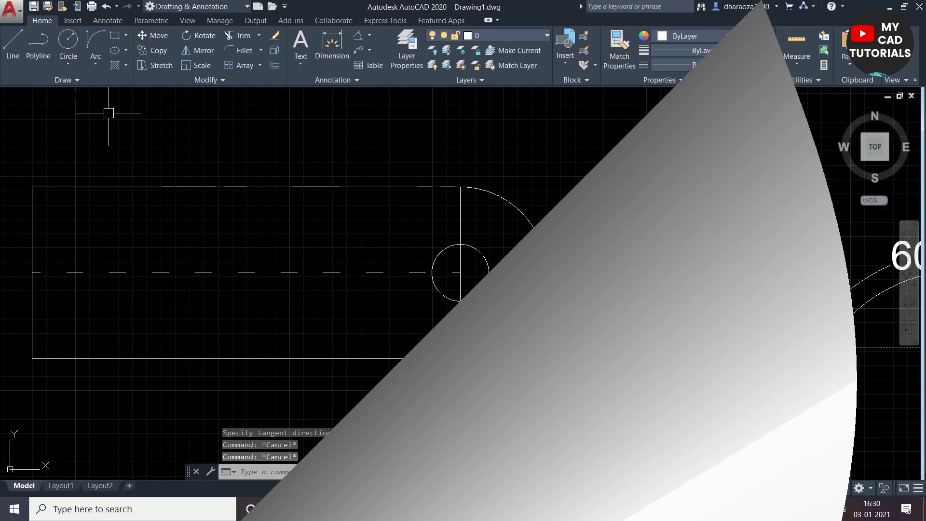
key("ctrl+z")
key("ctrl+z")
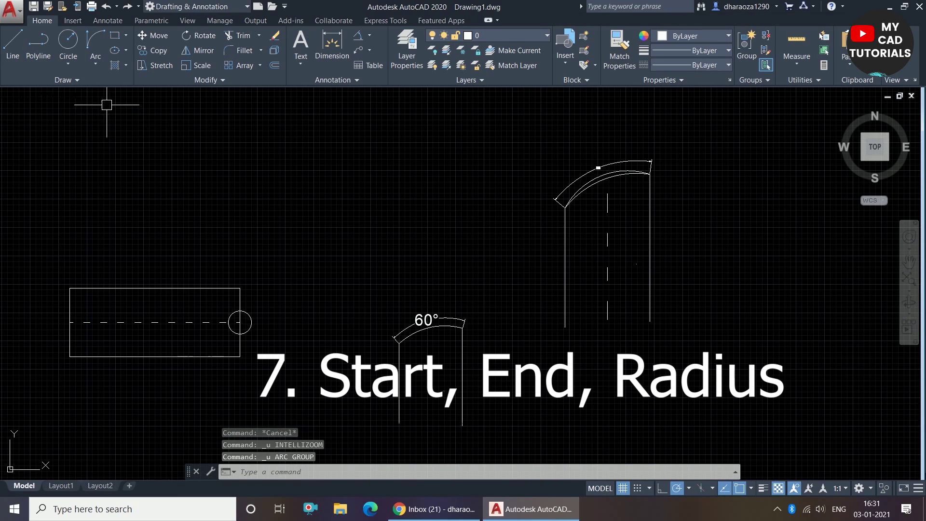
Draw a Start, End, Radius arc from the rectangle's lower-right corner to its upper-right corner with a radius of 3.
left_click(100, 60)
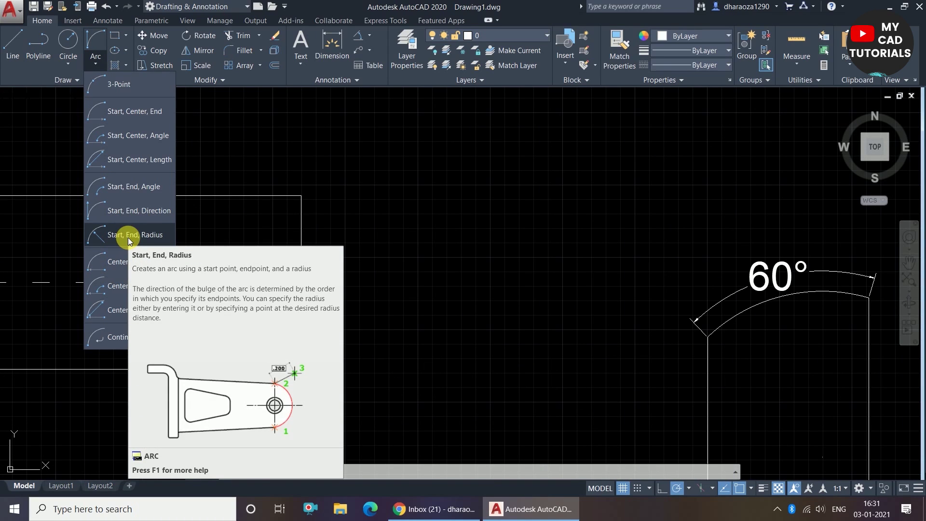
left_click(129, 235)
middle_click_drag(300, 369, 355, 379)
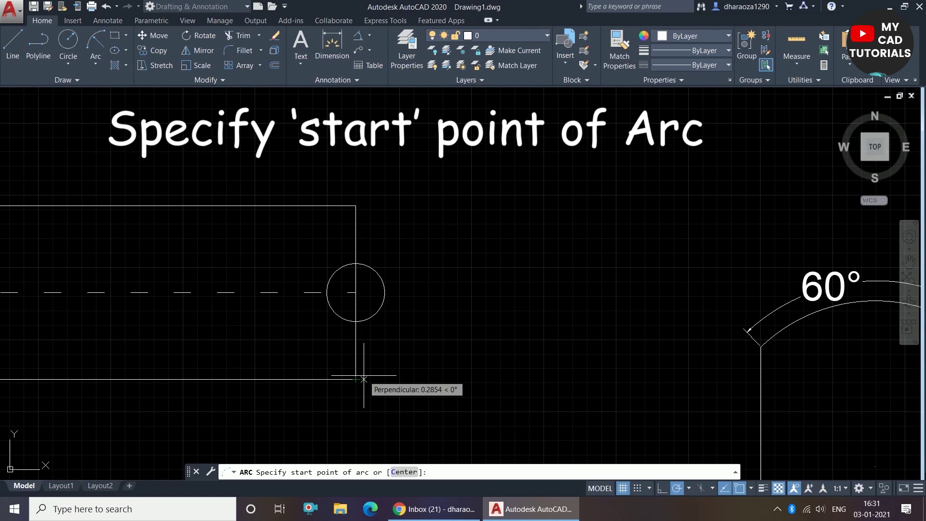
scroll(362, 379, "up", 2)
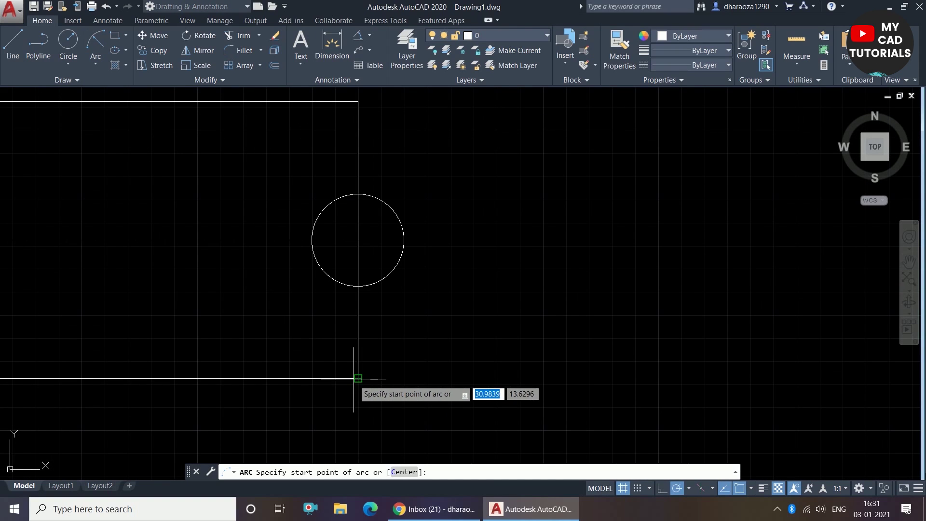
left_click(358, 378)
scroll(358, 389, "down", 2)
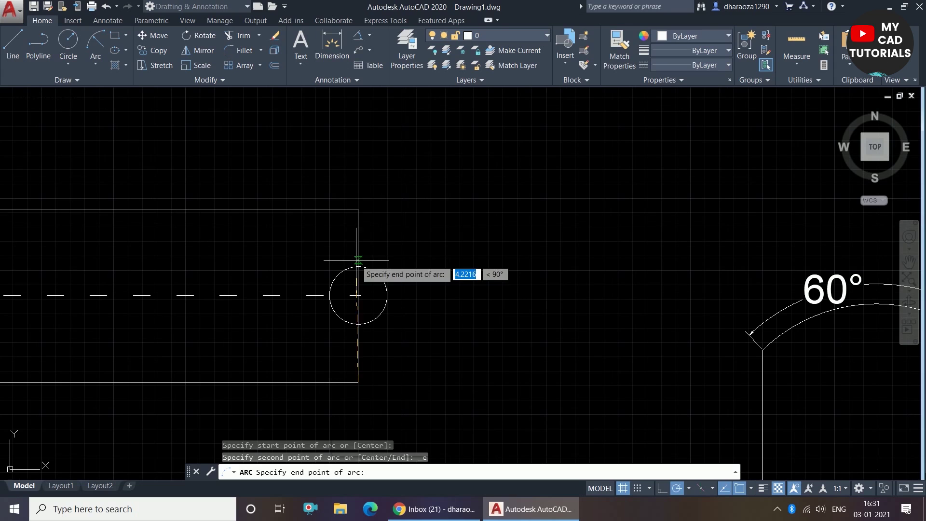
left_click(358, 208)
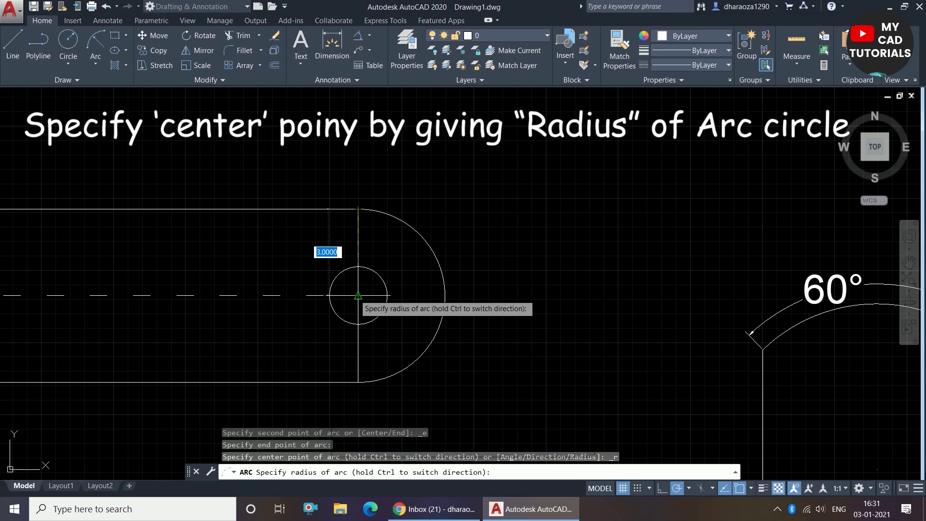
scroll(376, 341, "down", 2)
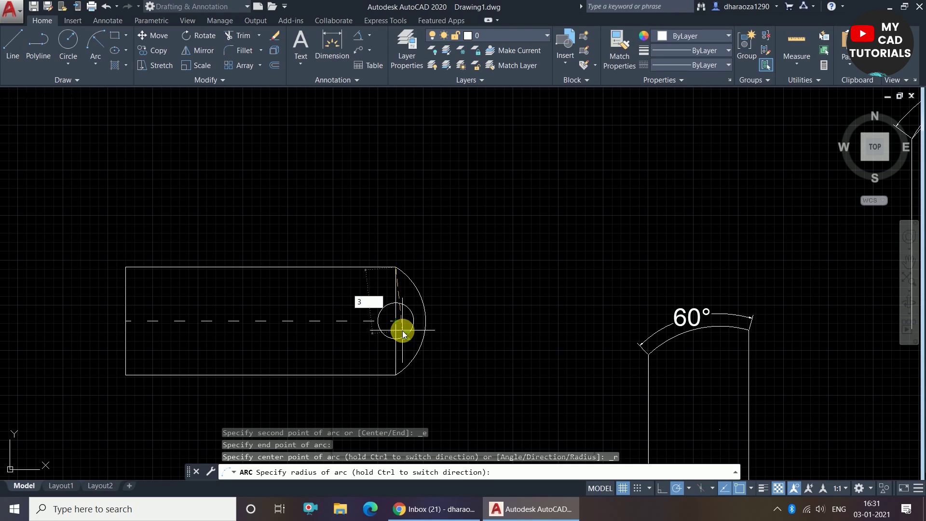
key("Return")
scroll(402, 329, "up", 3)
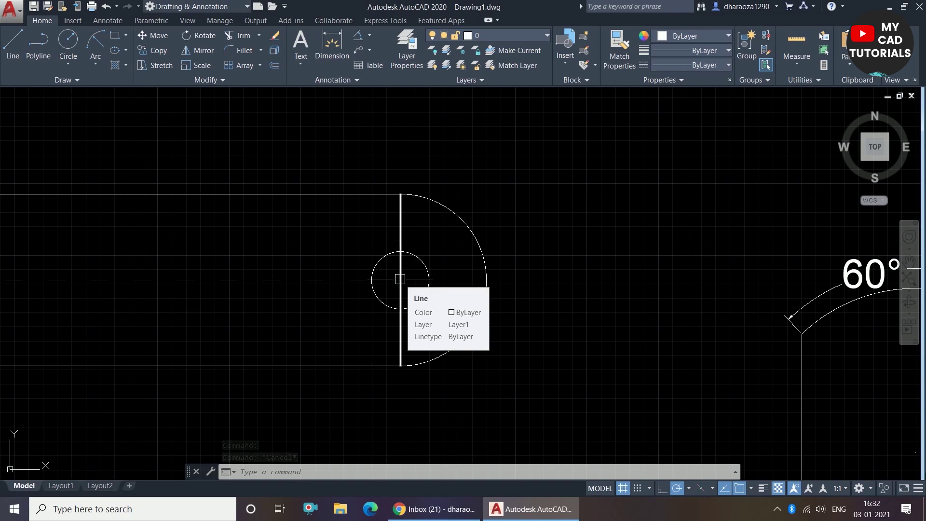
left_click(96, 59)
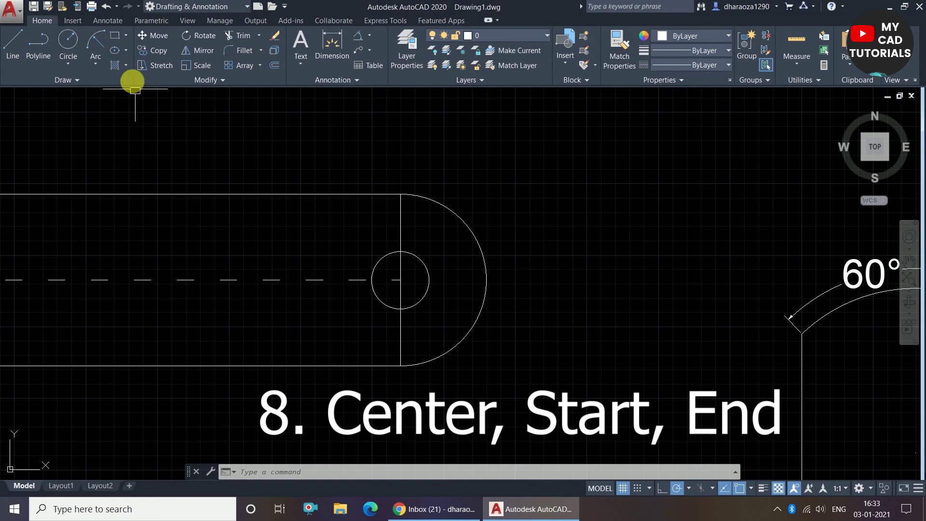
left_click(93, 57)
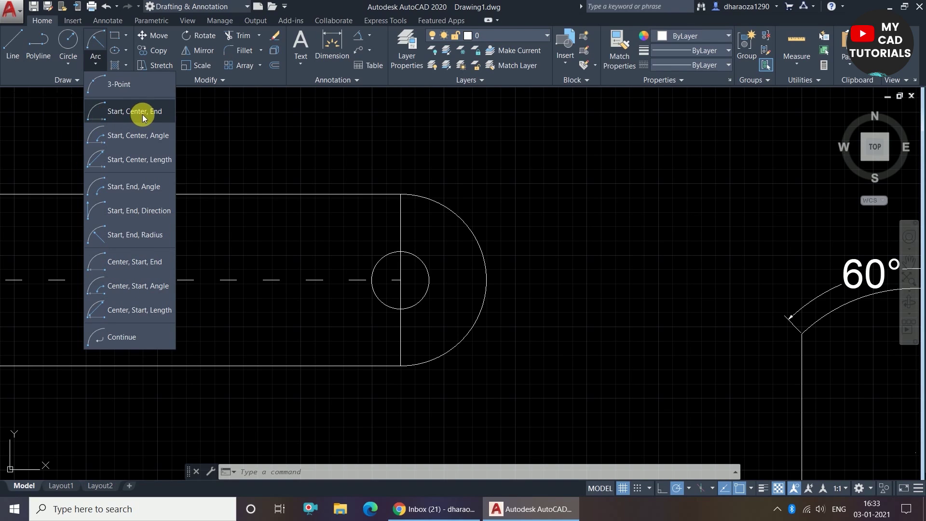
left_click(149, 264)
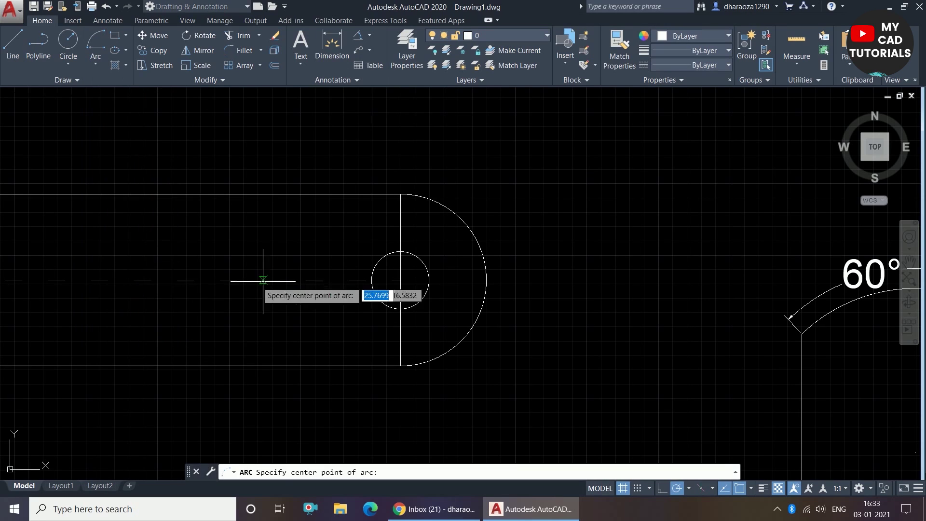
scroll(393, 247, "down", 2)
scroll(392, 247, "up", 2)
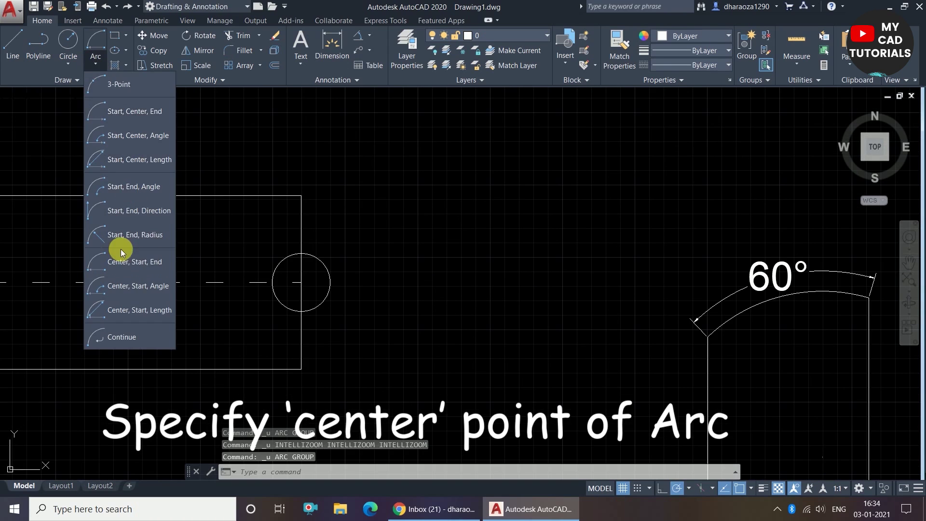
Draw a Center, Start, End arc centered on the circle, from the rectangle's lower-right corner to its upper-right corner.
left_click(124, 262)
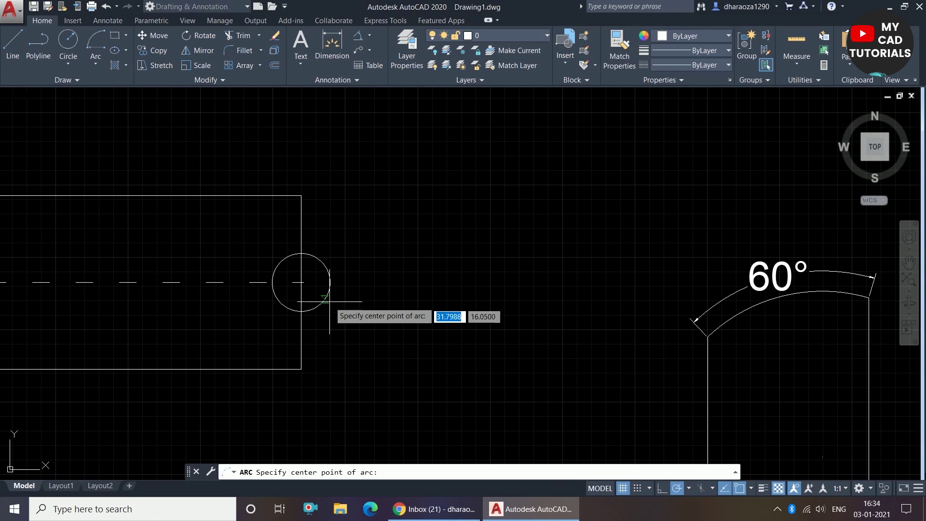
left_click(301, 282)
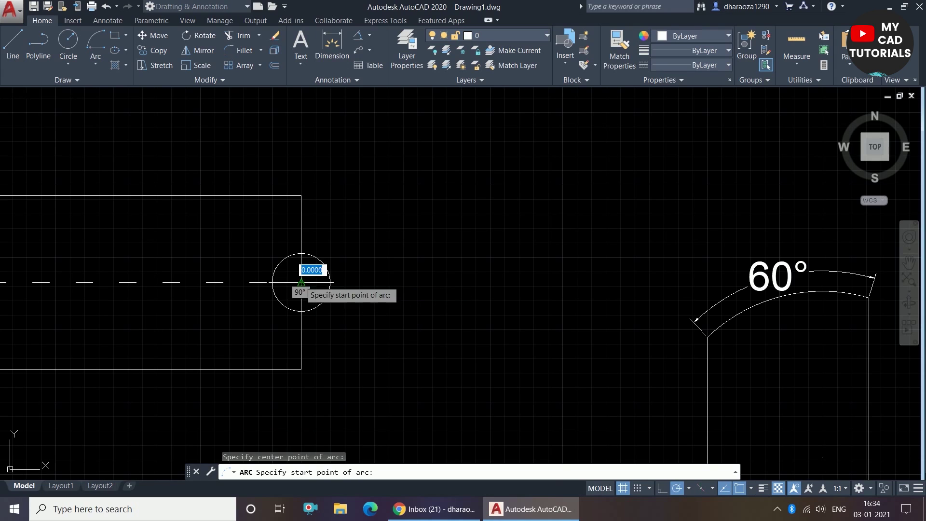
left_click(301, 370)
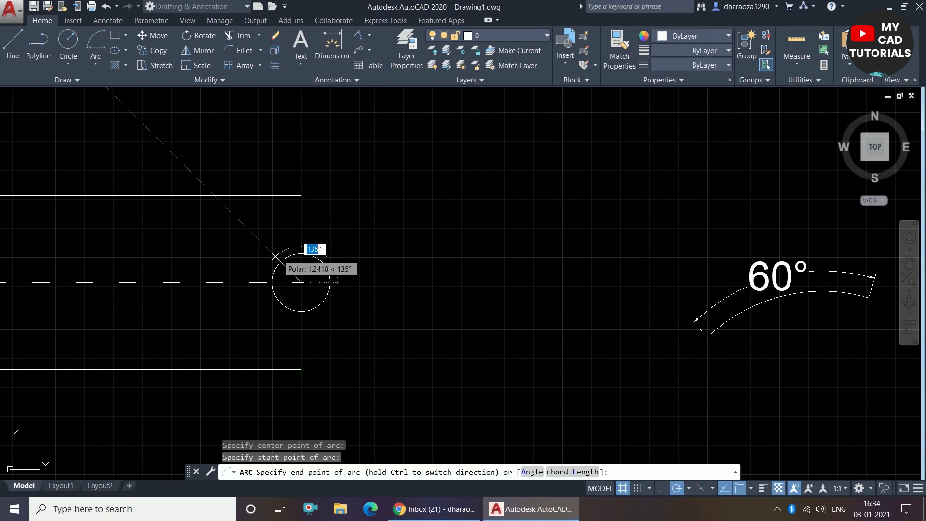
left_click(301, 196)
scroll(352, 306, "down", 3)
scroll(326, 312, "up", 3)
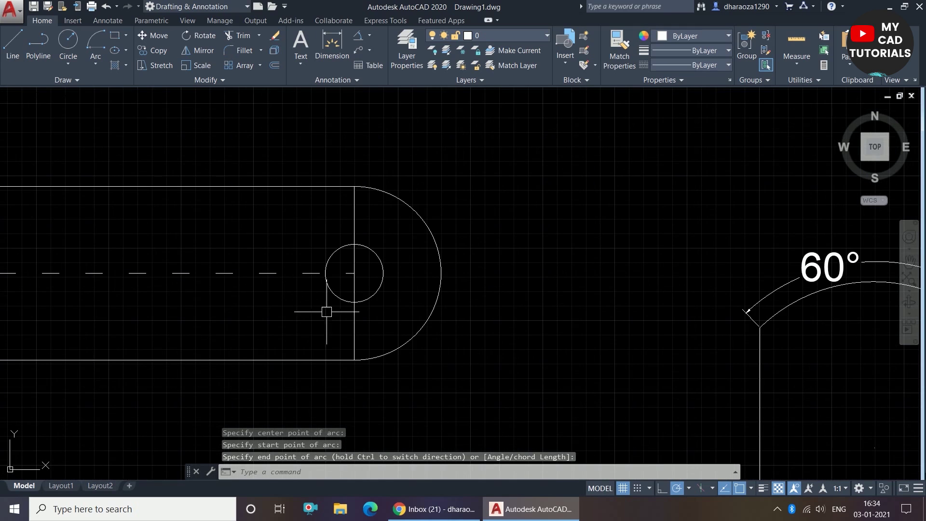
Select the new arc on the rectangle's right side to check its grips, and undo the arc.
left_click(437, 260)
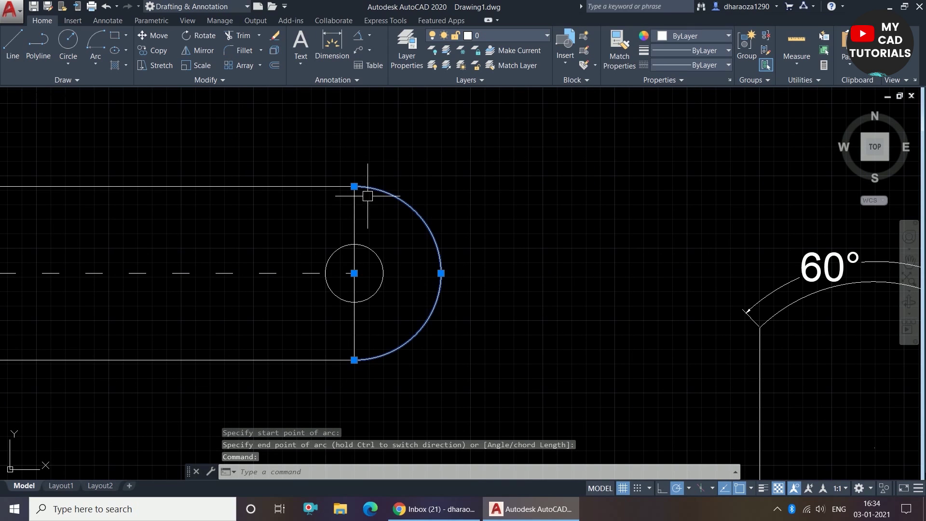
scroll(344, 262, "down", 2)
scroll(335, 288, "up", 2)
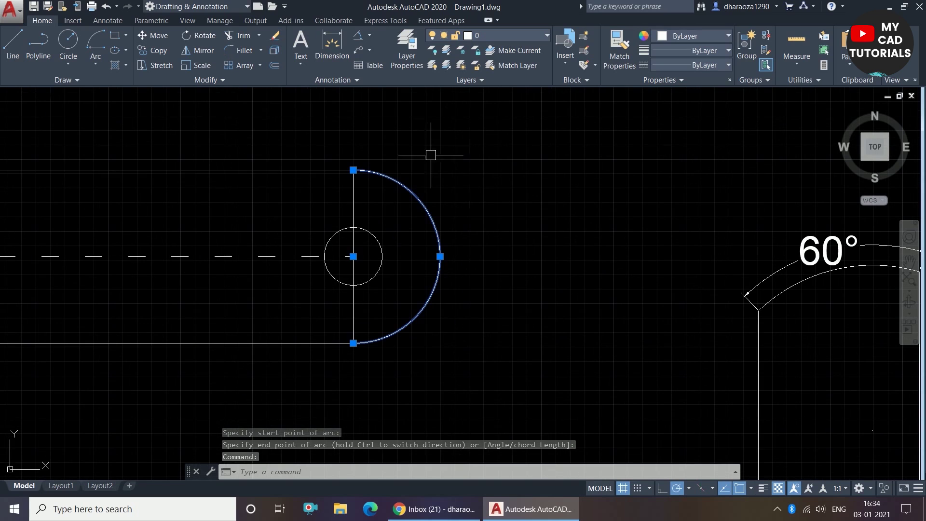
key("Escape")
key("ctrl+z")
key("ctrl+z")
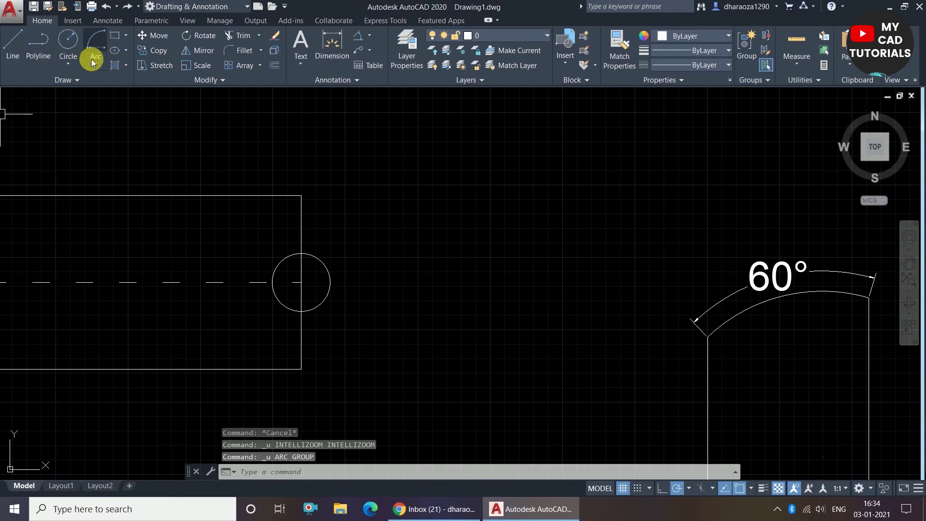
Draw a Center, Start, Angle arc centered on the circle, starting at the rectangle's lower-right corner, with a 180° included angle.
left_click(95, 62)
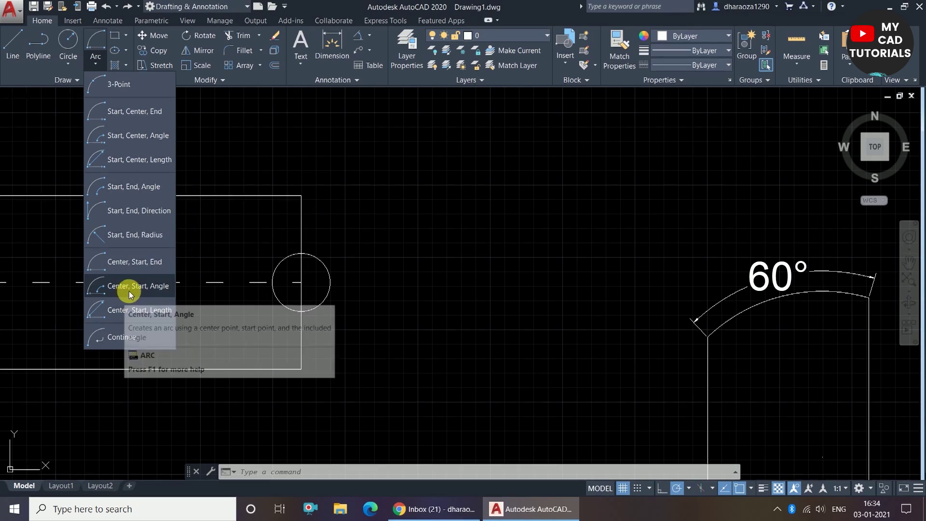
left_click(130, 288)
scroll(346, 293, "down", 2)
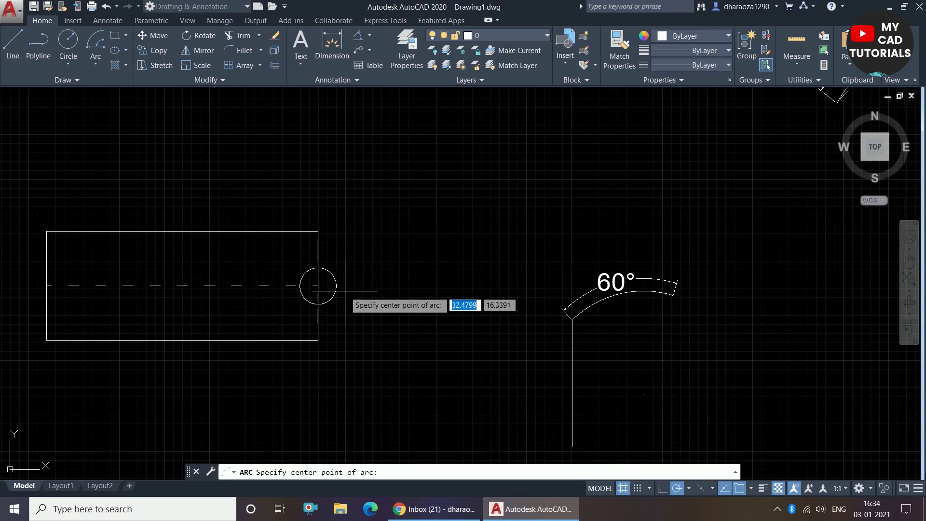
scroll(292, 306, "up", 2)
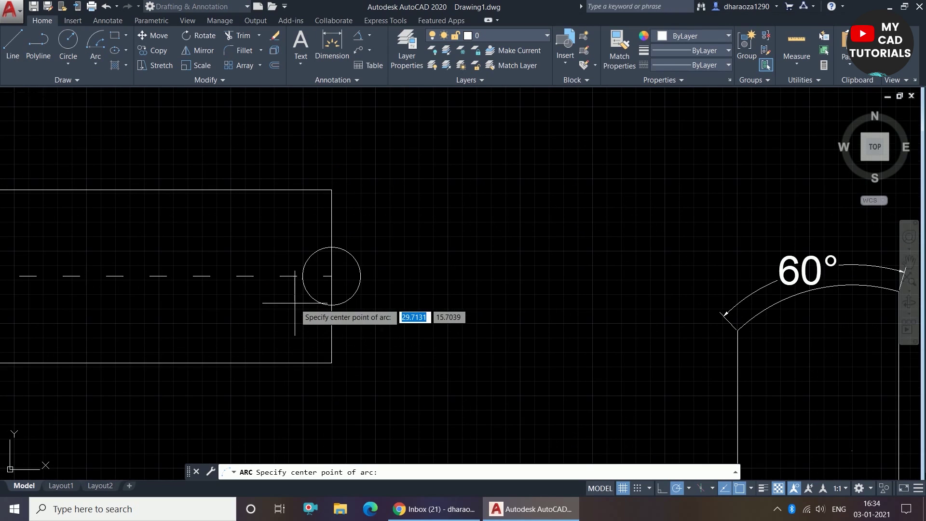
left_click(331, 276)
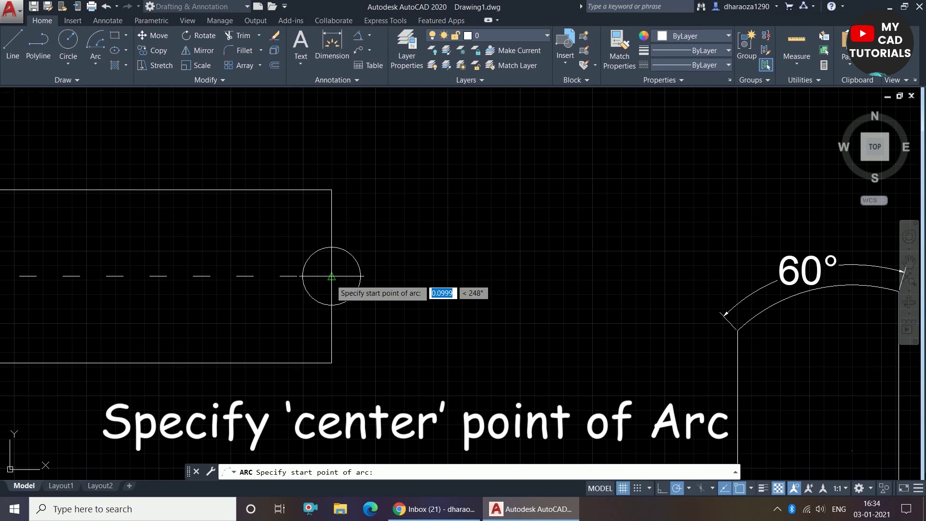
left_click(332, 363)
scroll(482, 310, "down", 2)
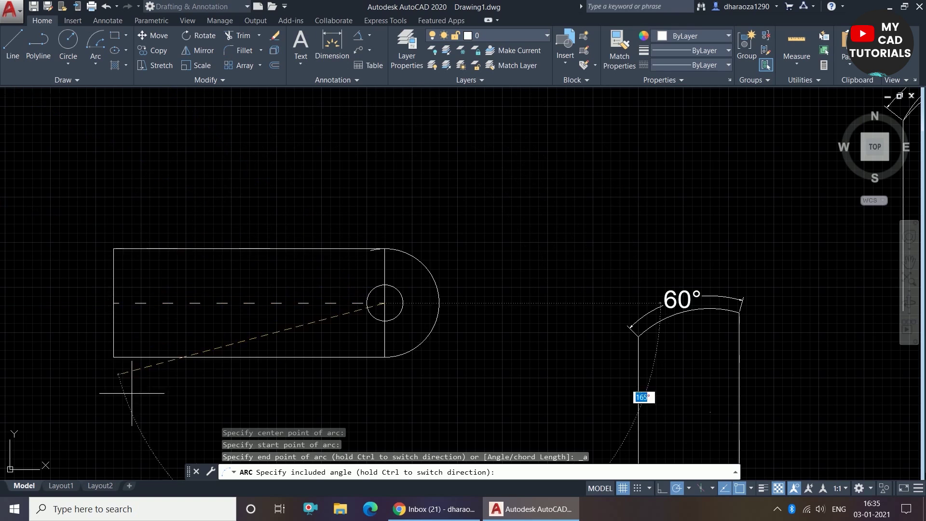
middle_click_drag(415, 386, 423, 386)
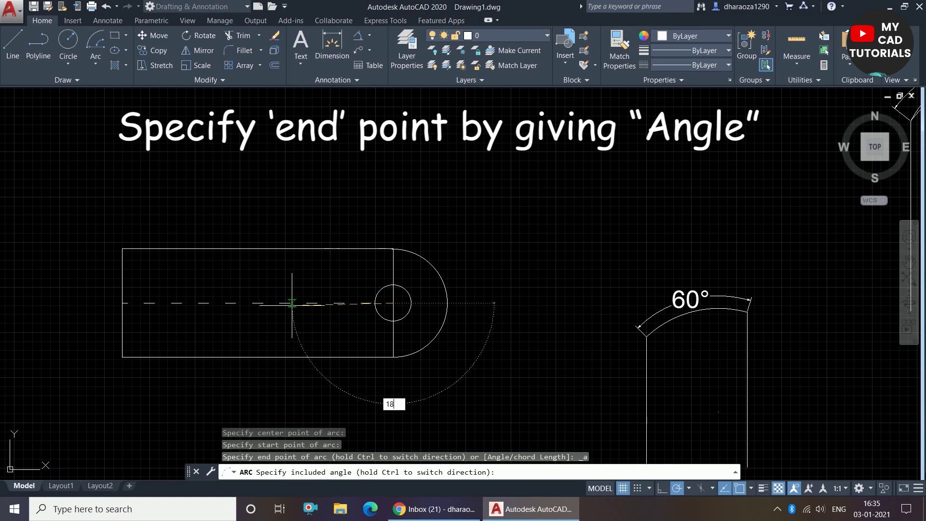
key("Return")
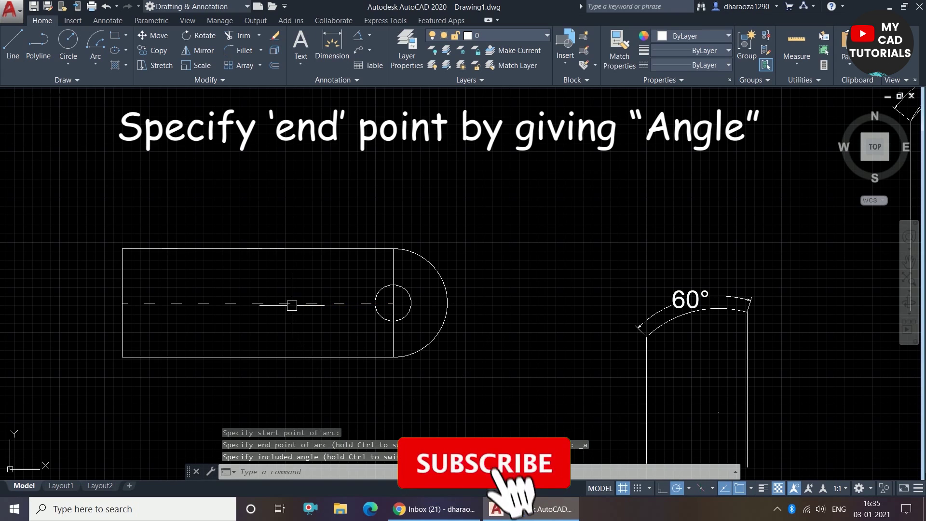
Add an angular dimension to the arc at the rectangle's right end, placed just outside it, and inspect it.
middle_click_drag(388, 314, 405, 319)
scroll(405, 319, "up", 2)
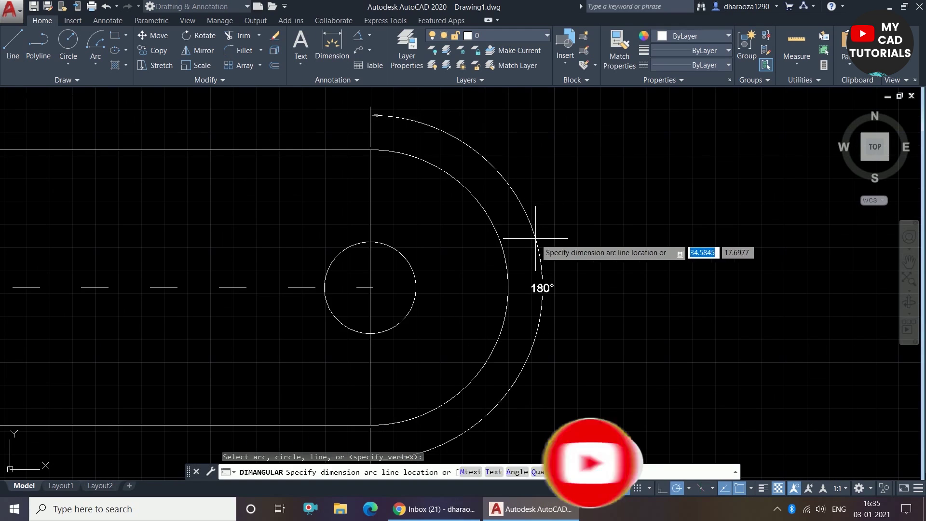
left_click(542, 252)
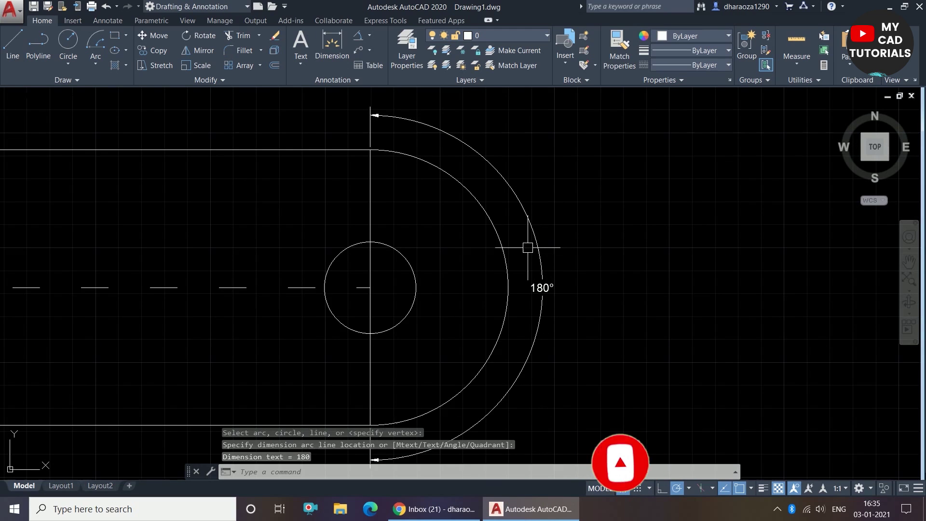
key("Escape")
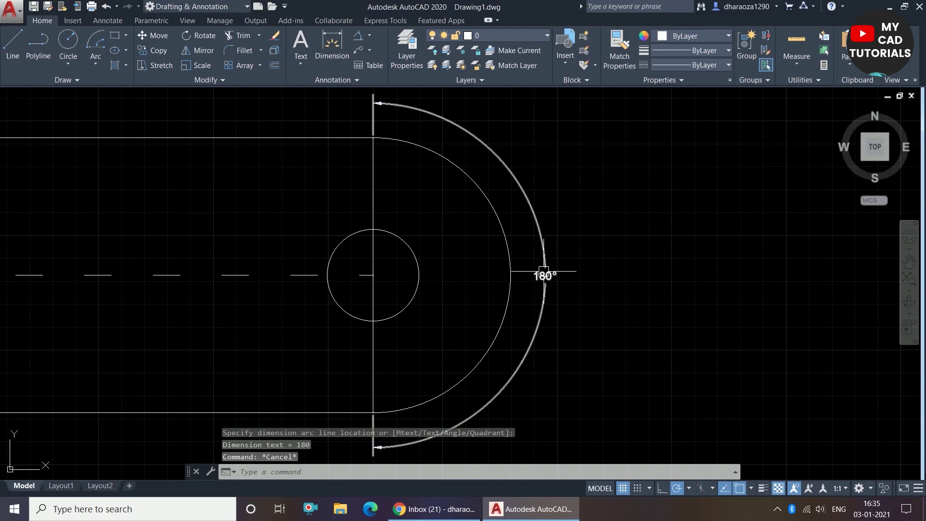
scroll(530, 289, "down", 2)
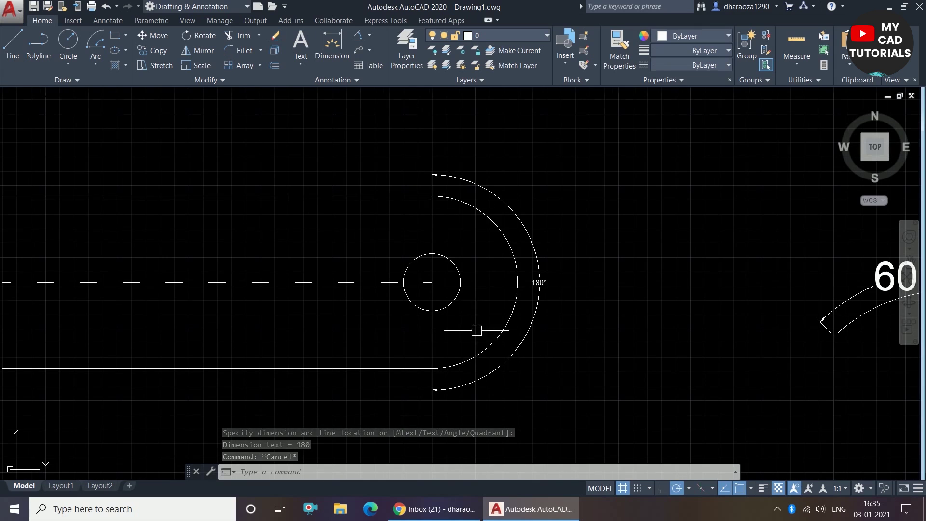
scroll(470, 270, "up", 2)
scroll(571, 310, "down", 4)
scroll(595, 316, "up", 2)
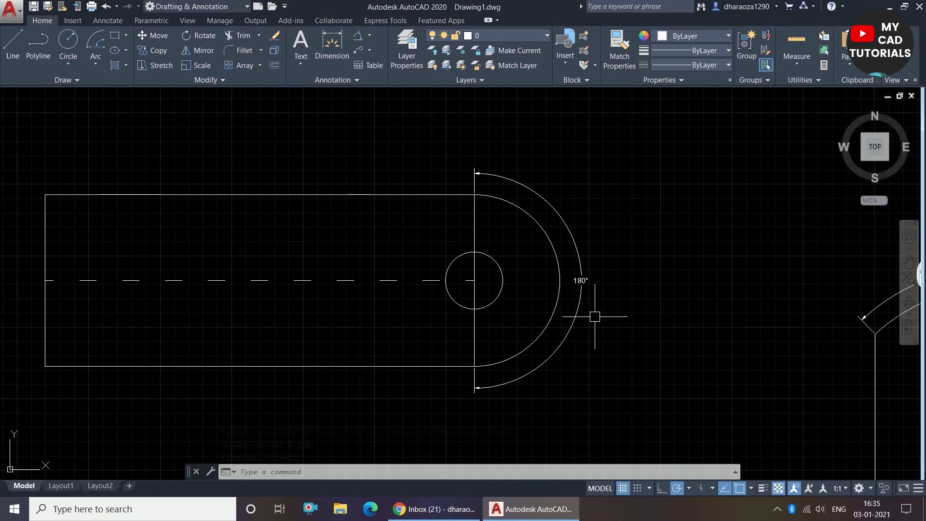
Undo the angular dimension and the Center, Start, Angle arc.
key("ctrl+z")
key("ctrl+z")
key("ctrl+z")
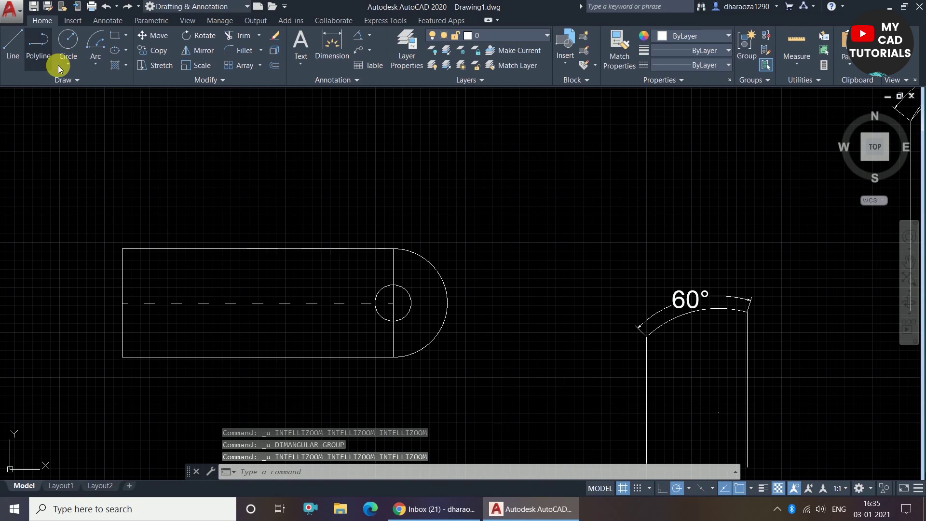
key("ctrl+z")
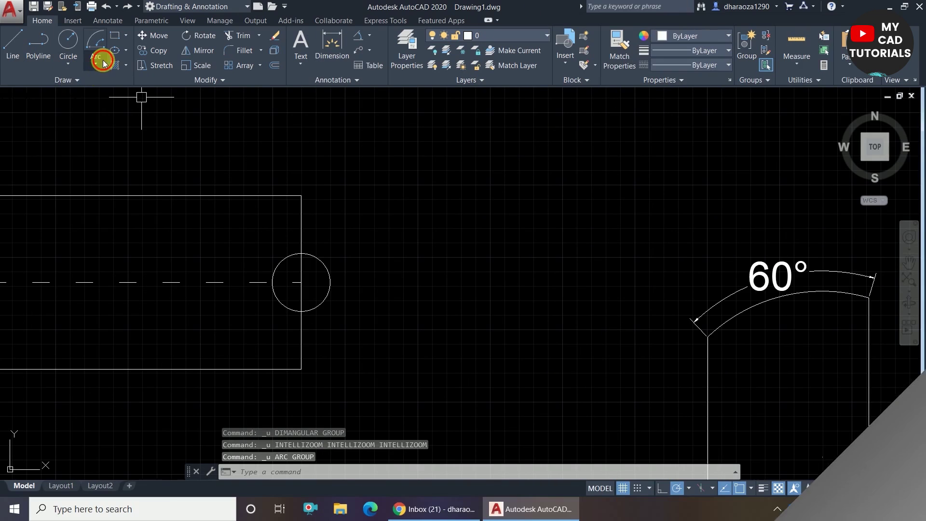
Draw a Center, Start, Length arc centered on the circle from the rectangle's lower-right corner with a chord length of 6.
left_click(95, 60)
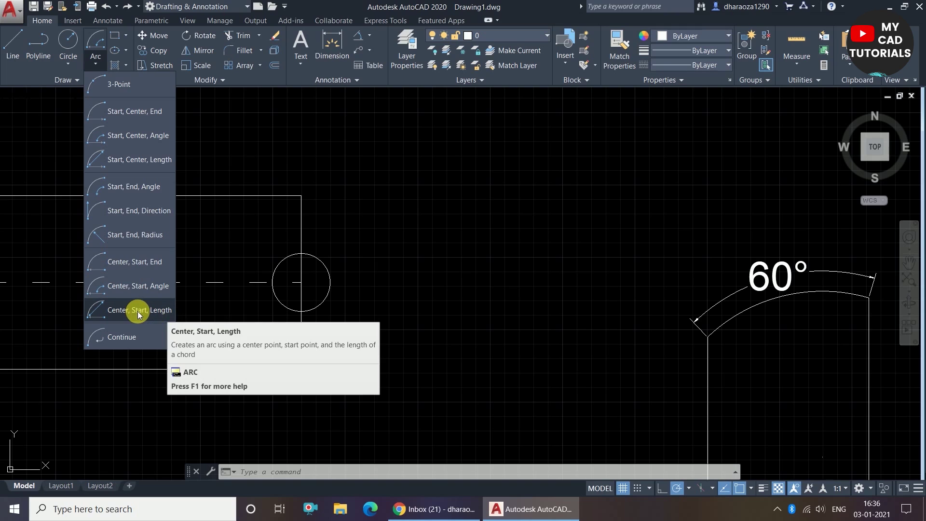
left_click(129, 312)
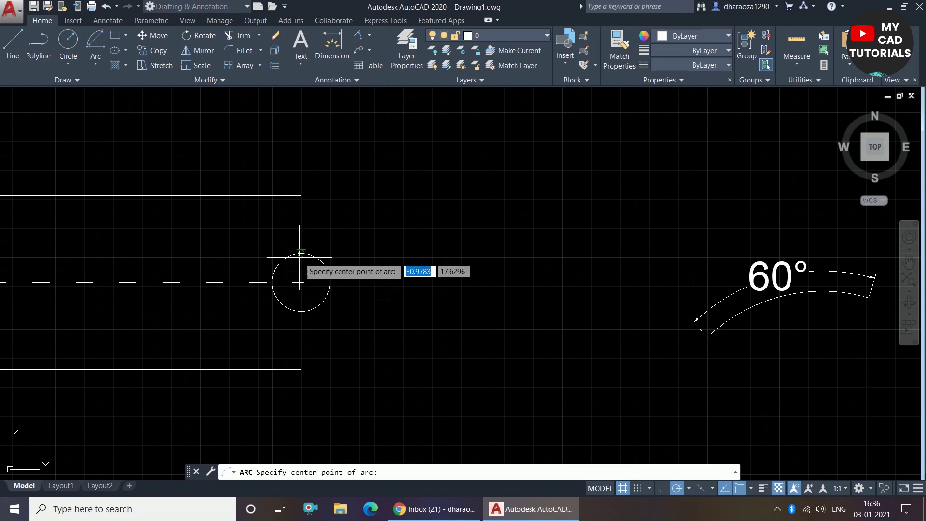
left_click(301, 282)
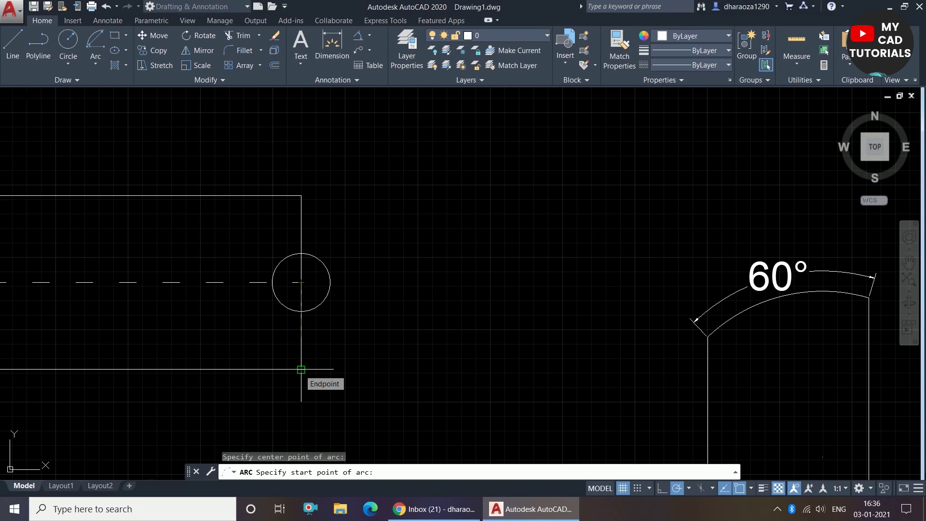
left_click(301, 370)
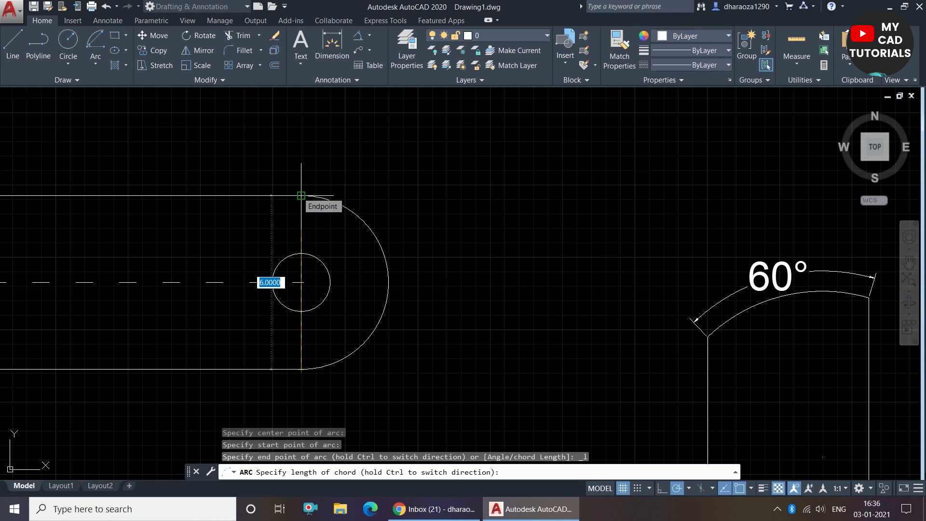
key("Return")
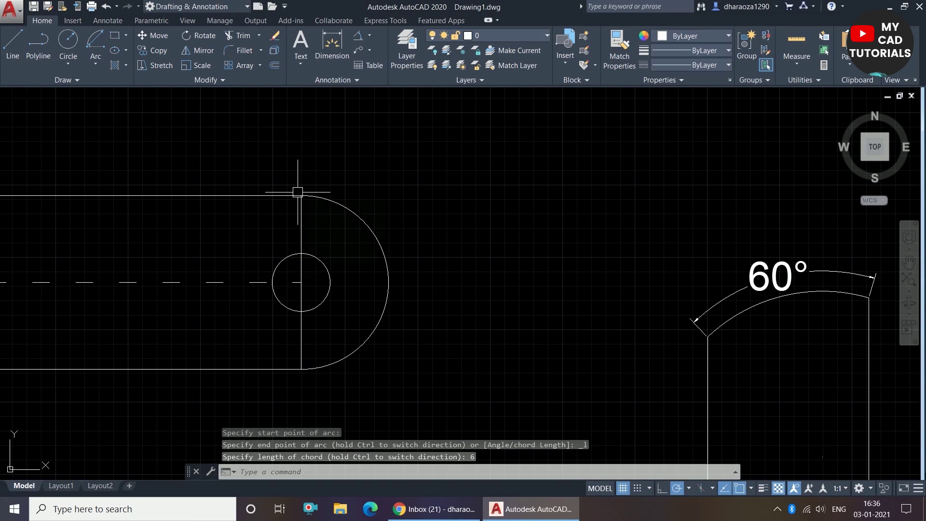
key("Escape")
Dimension the arc's chord from its lower end to its upper end, placing the dimension inside the rectangle, and inspect it.
left_click(331, 42)
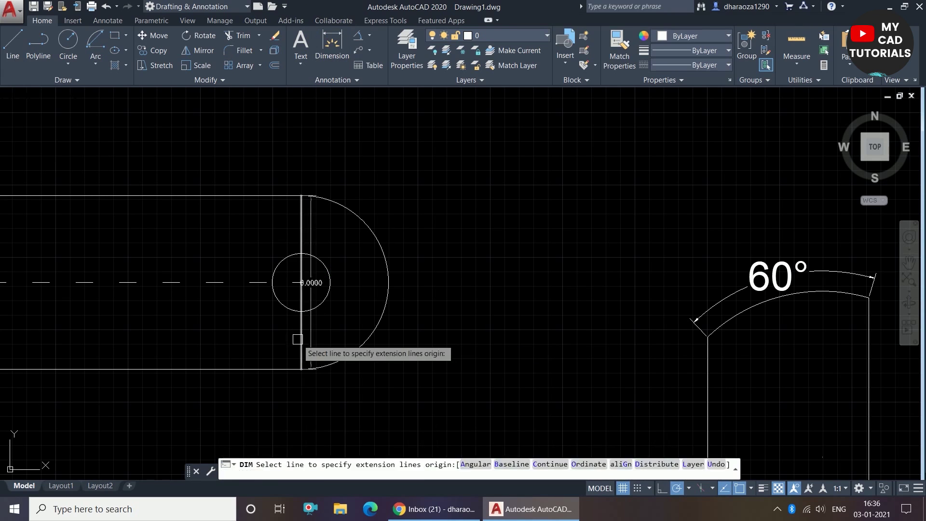
left_click(301, 369)
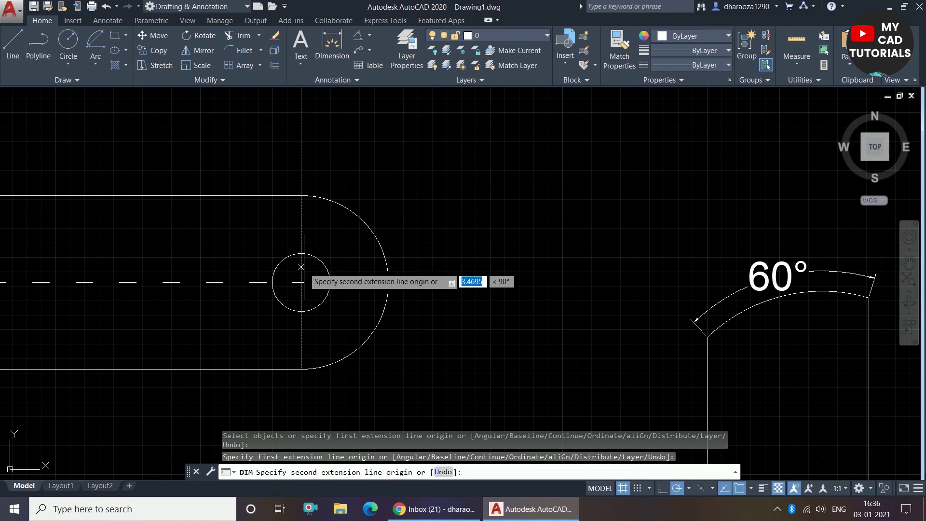
left_click(301, 196)
left_click(270, 243)
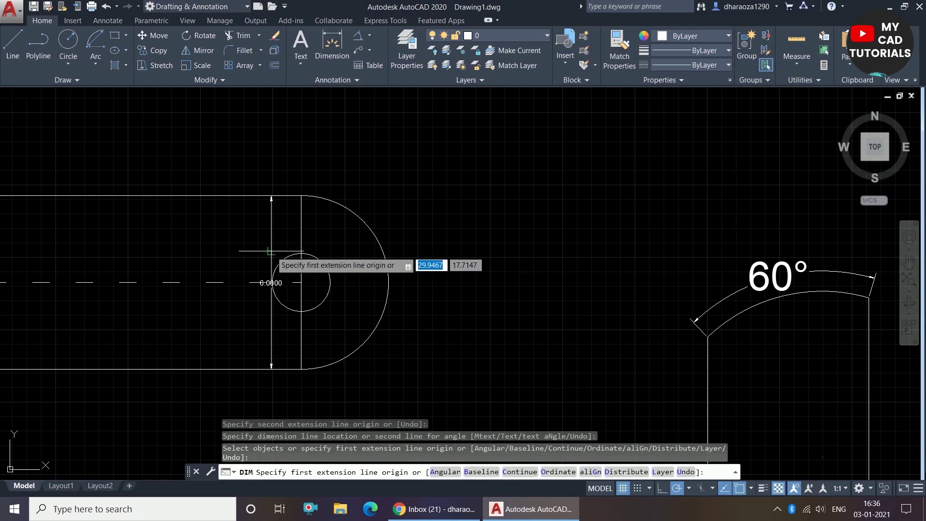
scroll(211, 277, "up", 2)
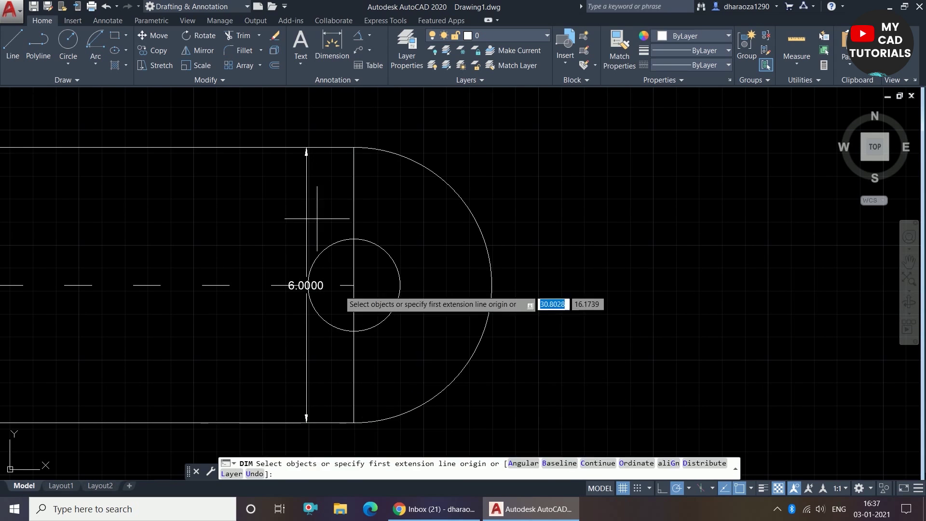
scroll(319, 217, "down", 2)
key("Escape")
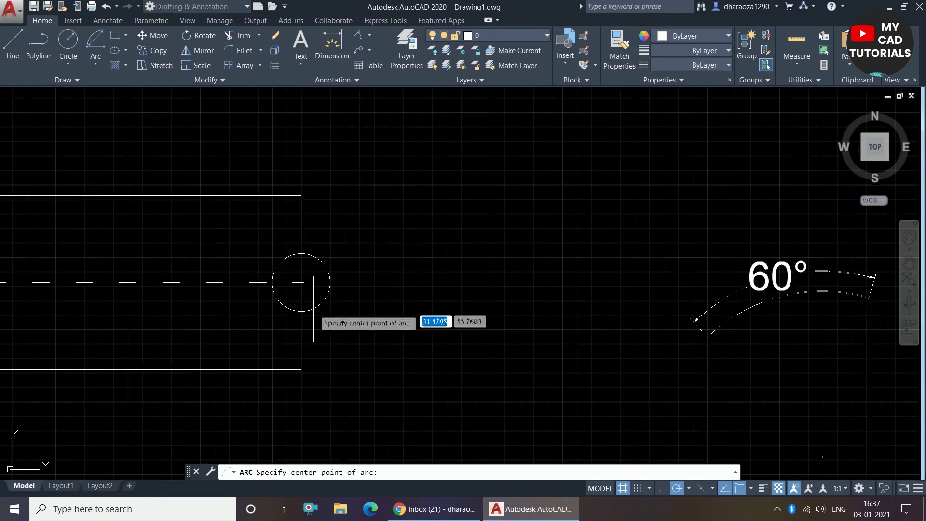
Draw a Center, Start, Length arc in the empty space east of the rectangle, trying chord length 8 and finishing with 5.
scroll(313, 310, "down", 2)
scroll(368, 329, "up", 2)
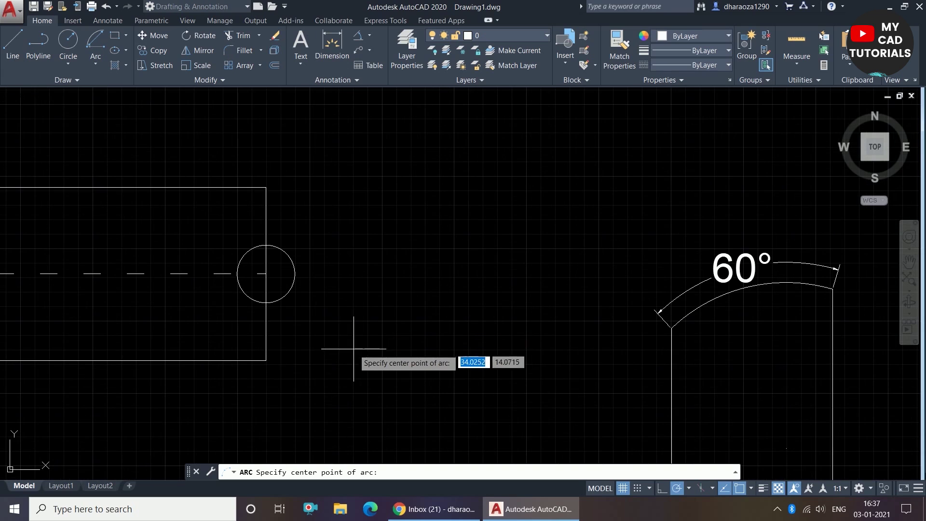
left_click(410, 367)
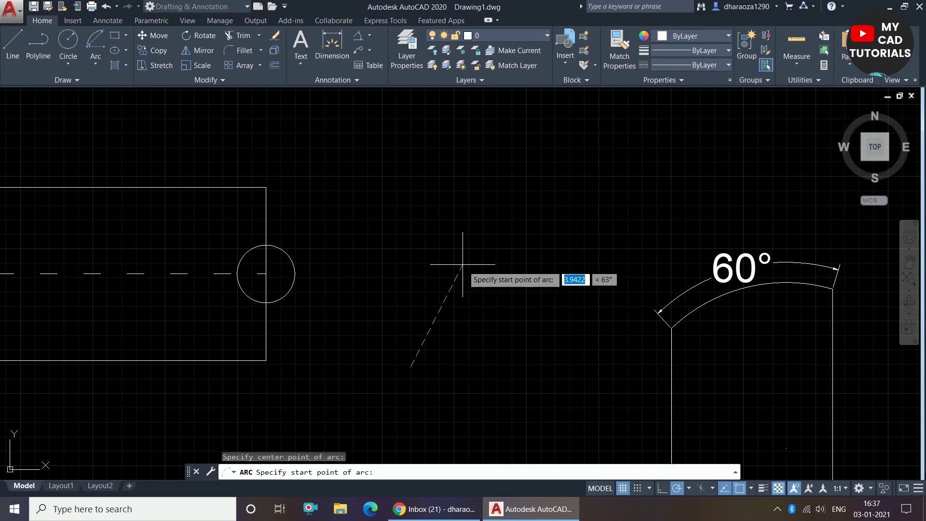
scroll(434, 270, "down", 2)
scroll(441, 383, "up", 2)
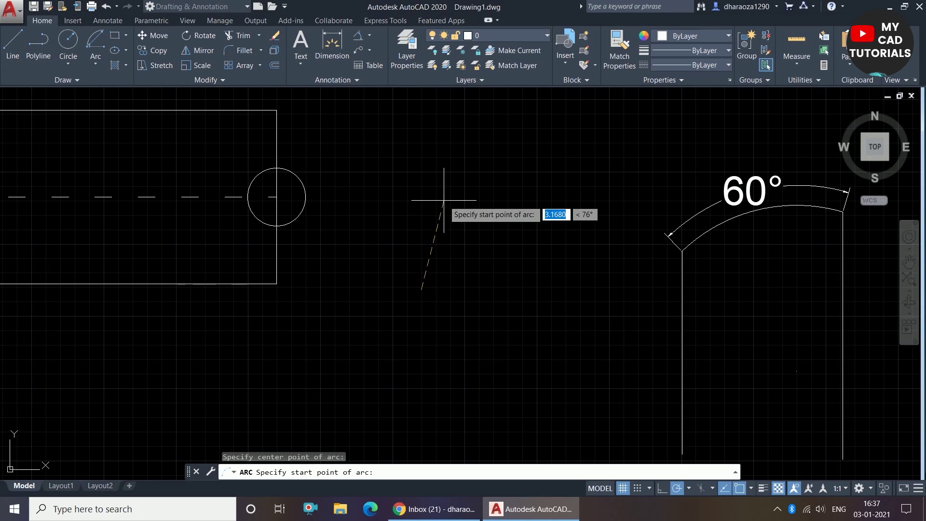
left_click(419, 186)
type("8")
key("Return")
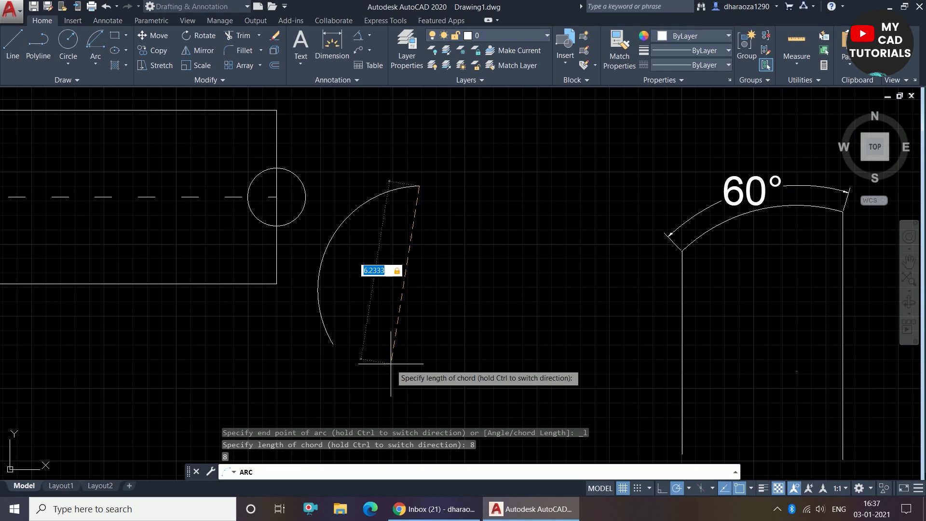
type("5")
key("Return")
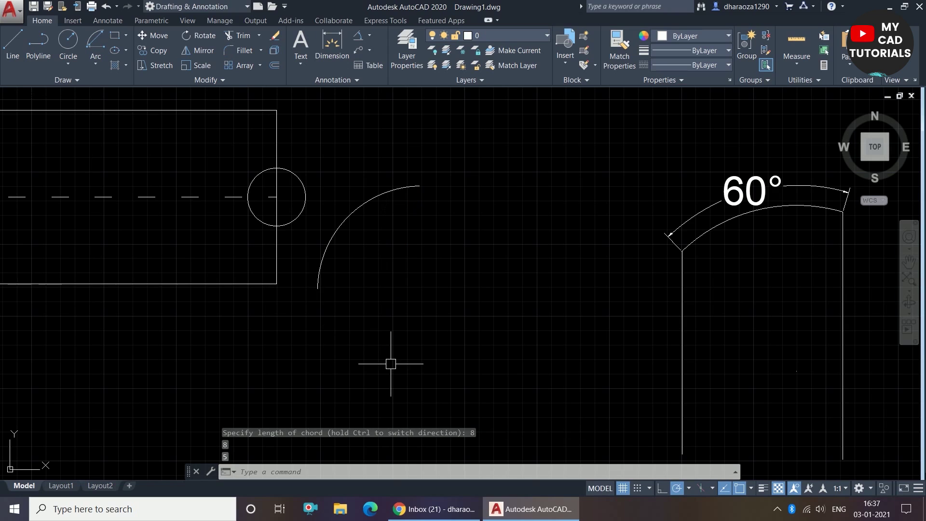
scroll(396, 270, "up", 2)
scroll(379, 295, "down", 2)
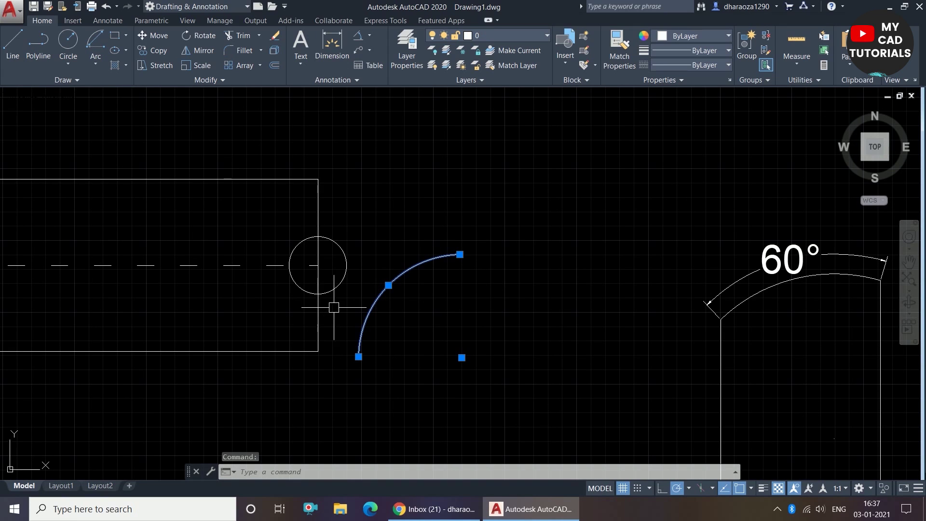
Deselect and undo the freestanding Center, Start, Length arc beside the rectangle.
key("Escape")
key("ctrl+z")
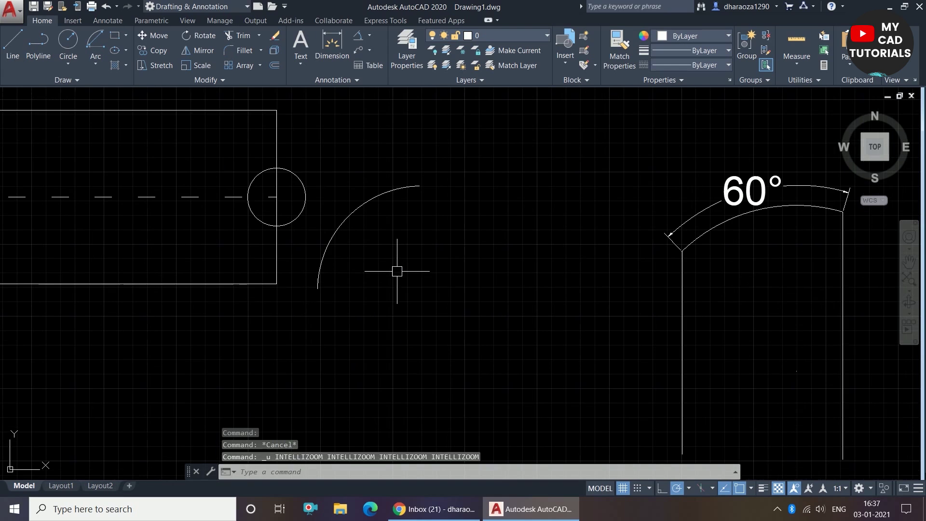
key("ctrl+z")
Draw a 3-Point arc bulging upward in the empty area east of the two pairs of vertical lines.
left_click(95, 64)
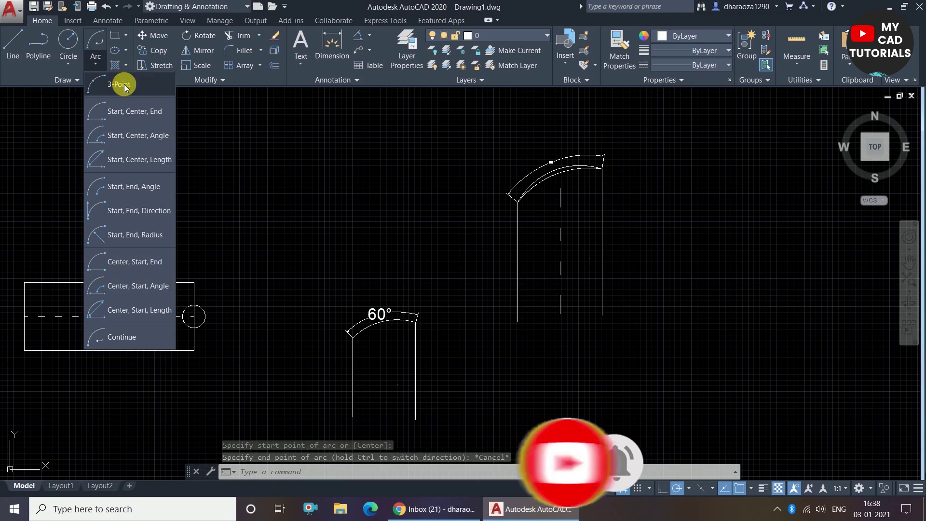
left_click(122, 84)
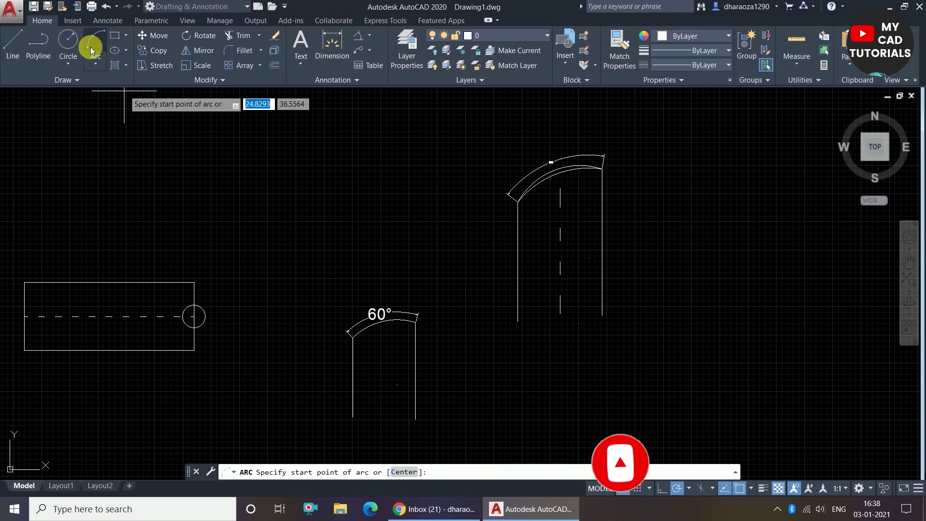
left_click(94, 64)
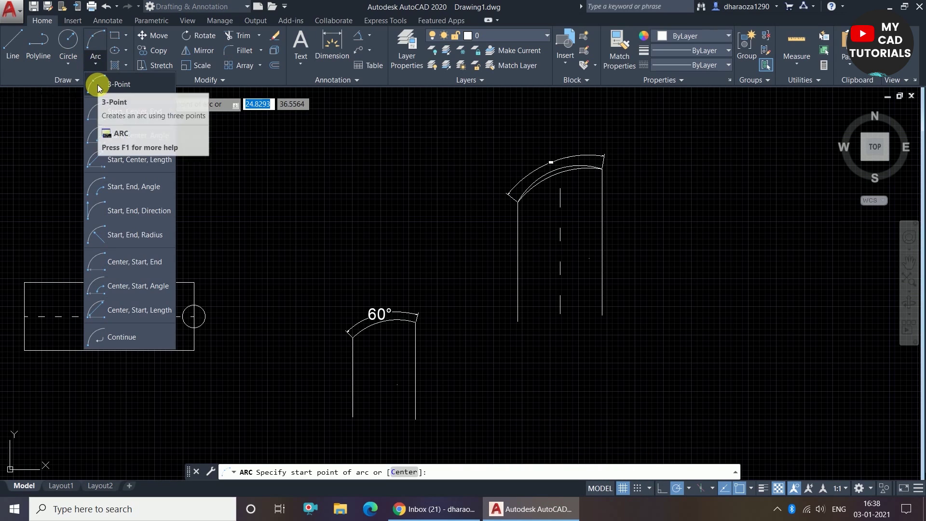
left_click(98, 85)
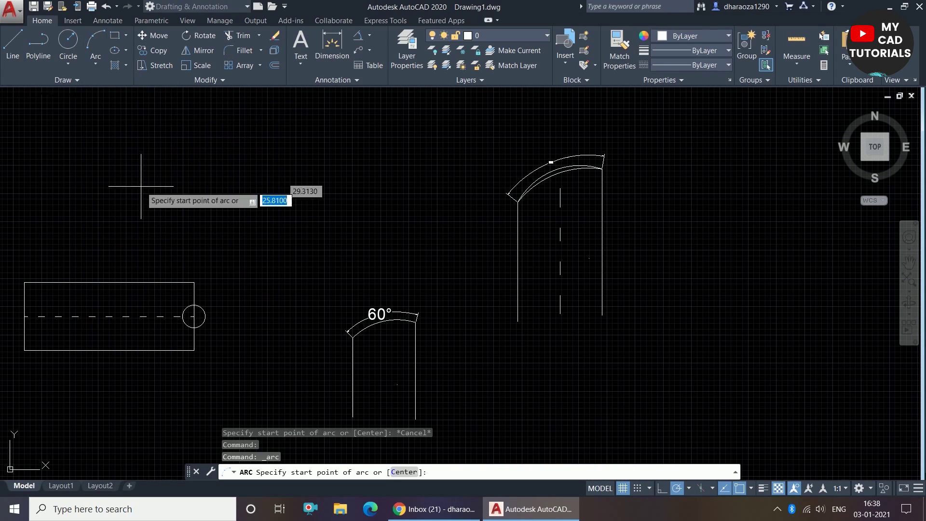
scroll(144, 192, "down", 5)
scroll(274, 207, "up", 2)
left_click(304, 251)
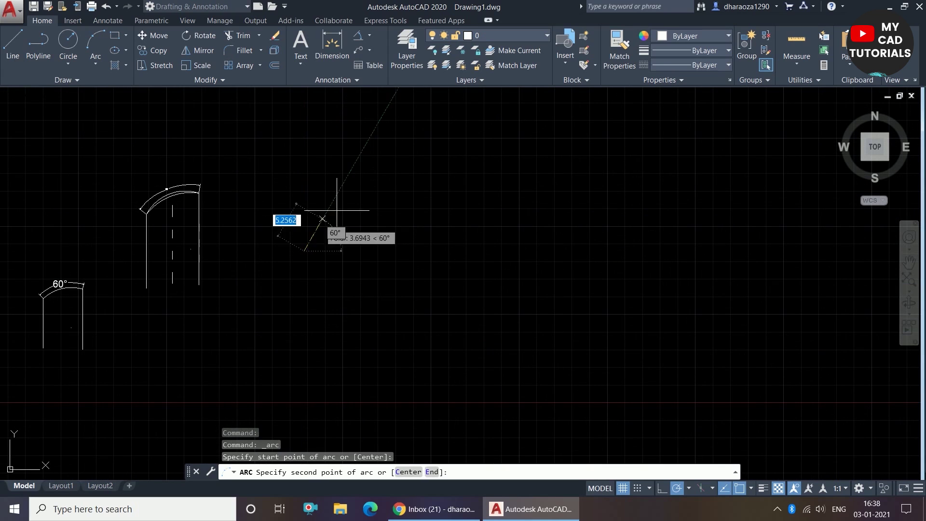
left_click(369, 213)
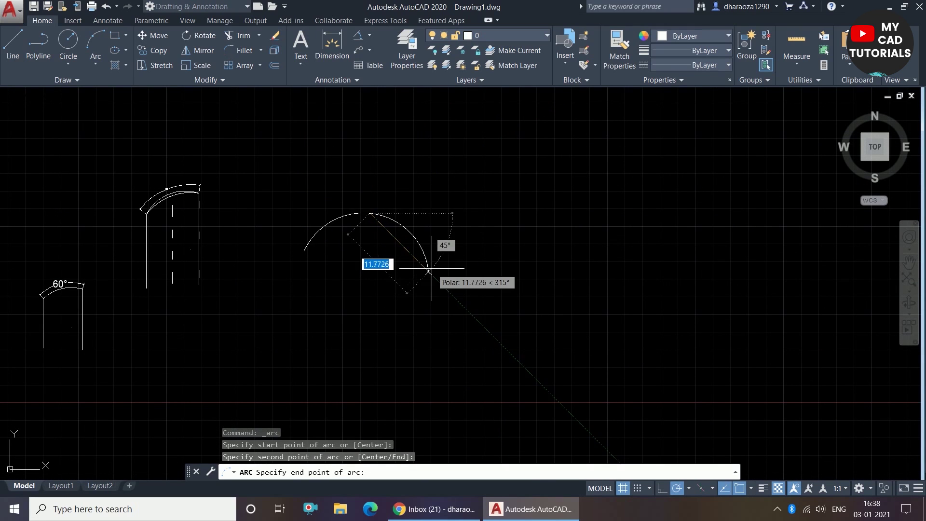
left_click(416, 275)
scroll(395, 242, "up", 3)
scroll(292, 266, "down", 2)
scroll(247, 236, "up", 2)
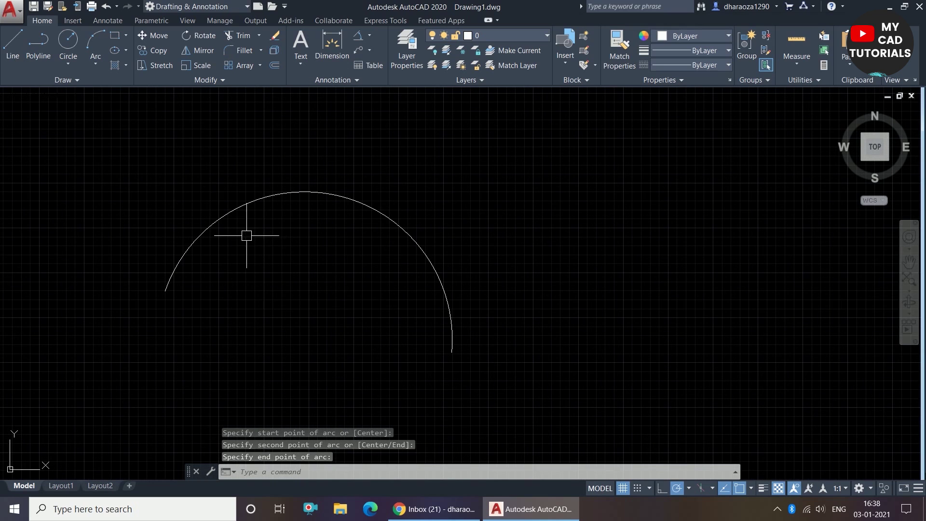
Add a Continue arc tangent to the 3-Point arc's lower-right end, running toward the lower right with an end point distance of 15.
left_click(96, 63)
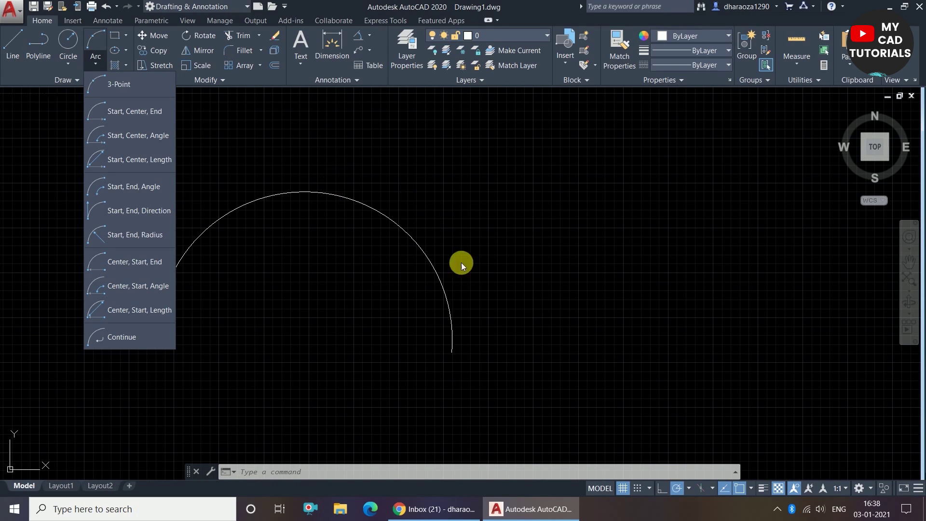
scroll(235, 283, "down", 2)
scroll(312, 319, "up", 2)
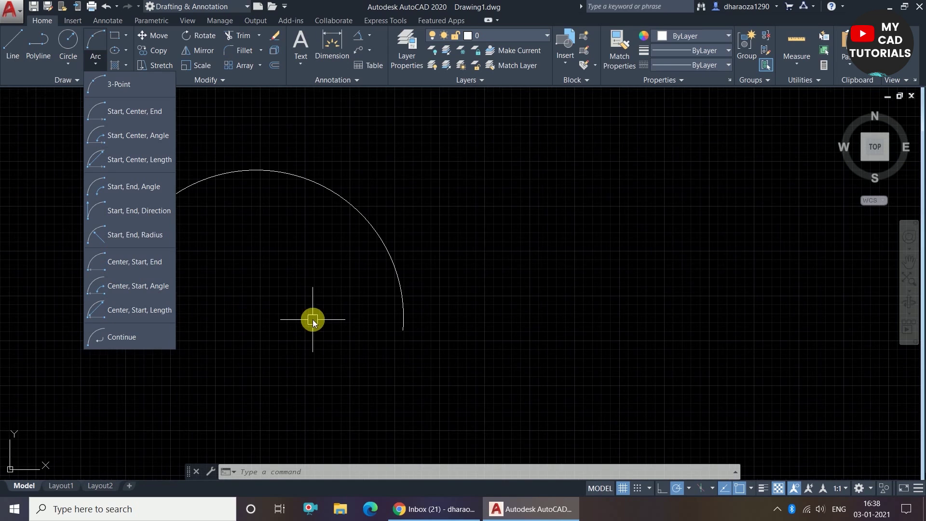
left_click(111, 336)
scroll(309, 376, "down", 1)
scroll(488, 333, "up", 1)
scroll(580, 290, "down", 2)
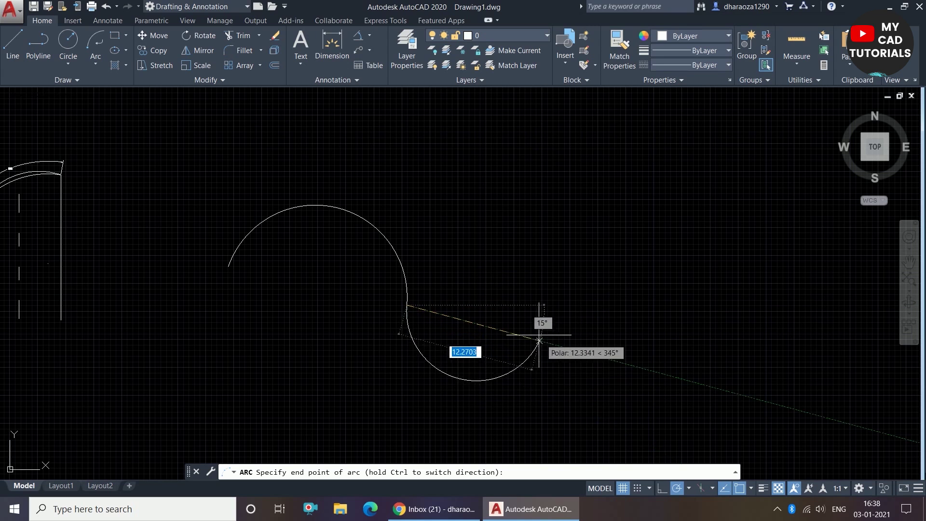
scroll(541, 340, "down", 2)
scroll(538, 380, "up", 3)
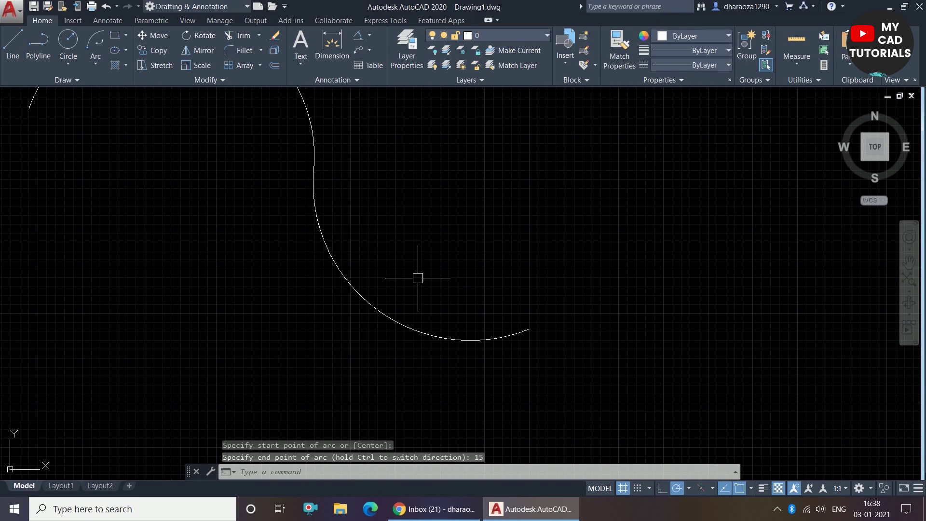
scroll(499, 331, "down", 3)
Add another Continue arc from the end of the curve, bulging to the right and ending directly above its start point.
left_click(95, 62)
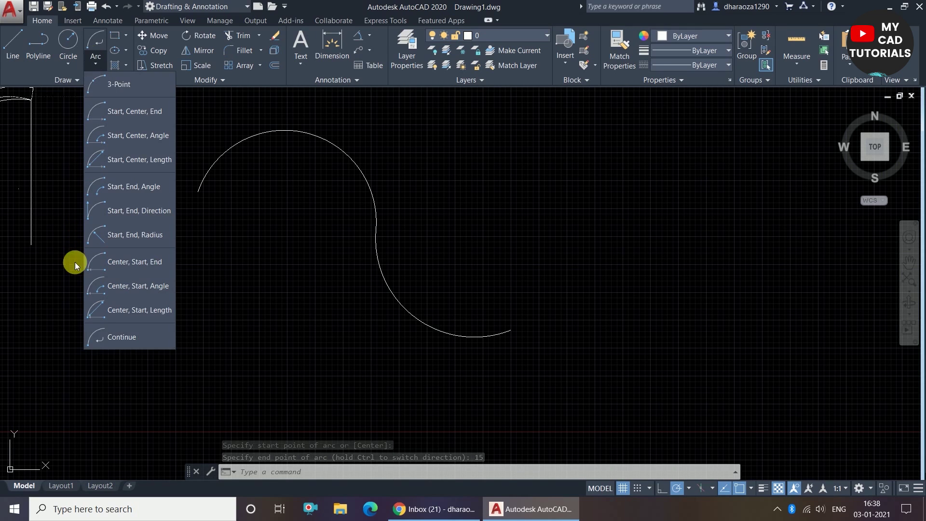
left_click(104, 339)
scroll(621, 275, "down", 2)
scroll(603, 296, "up", 2)
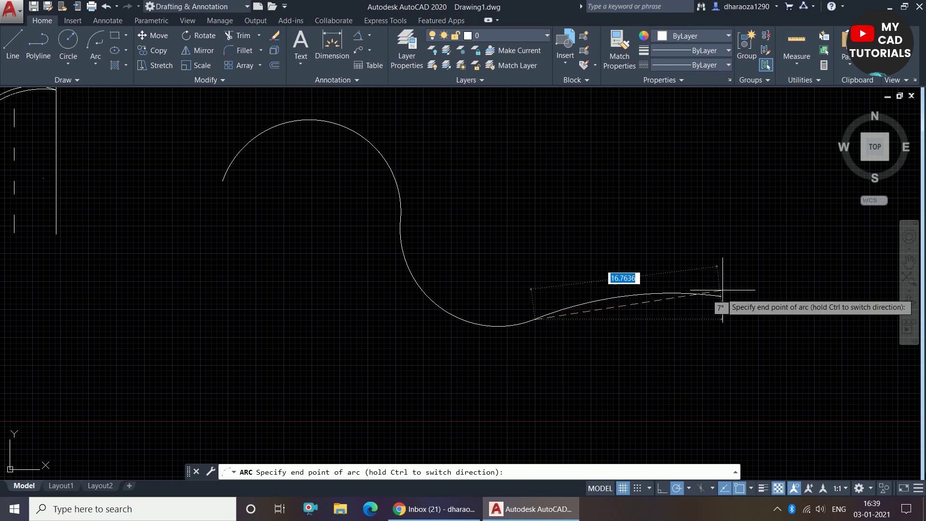
scroll(562, 314, "down", 2)
scroll(585, 324, "up", 2)
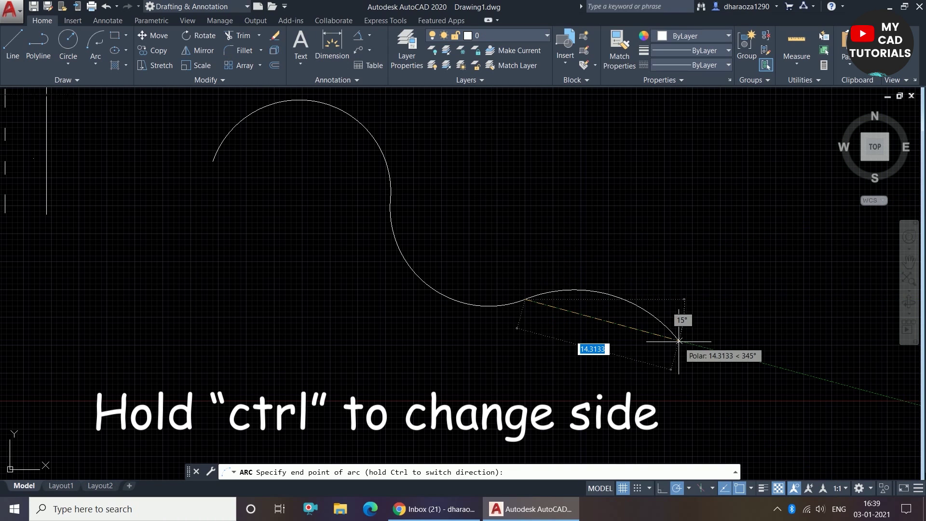
scroll(709, 294, "up", 3)
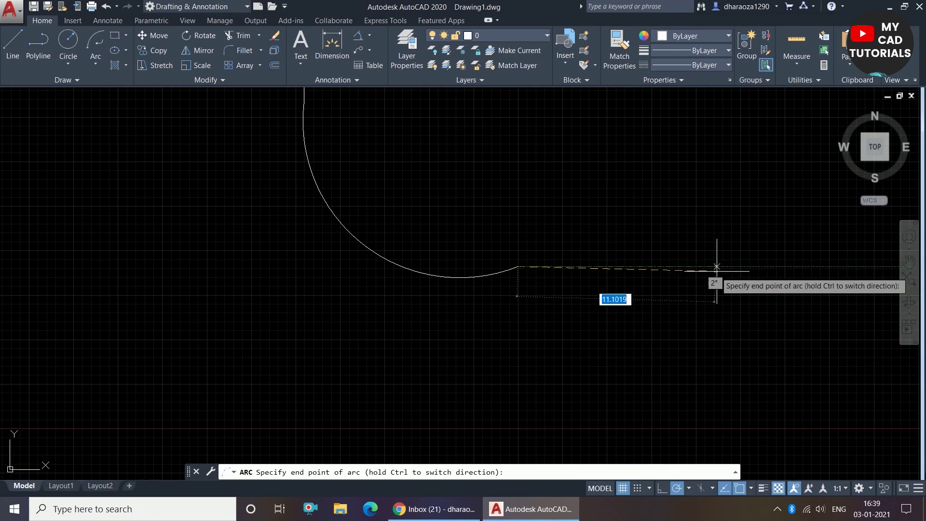
scroll(501, 338, "down", 5)
scroll(506, 254, "up", 2)
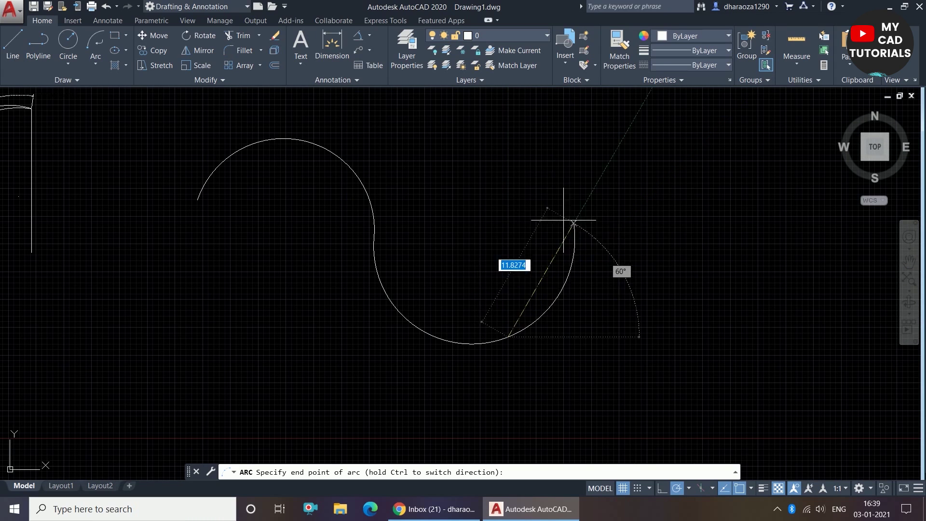
left_click(508, 232)
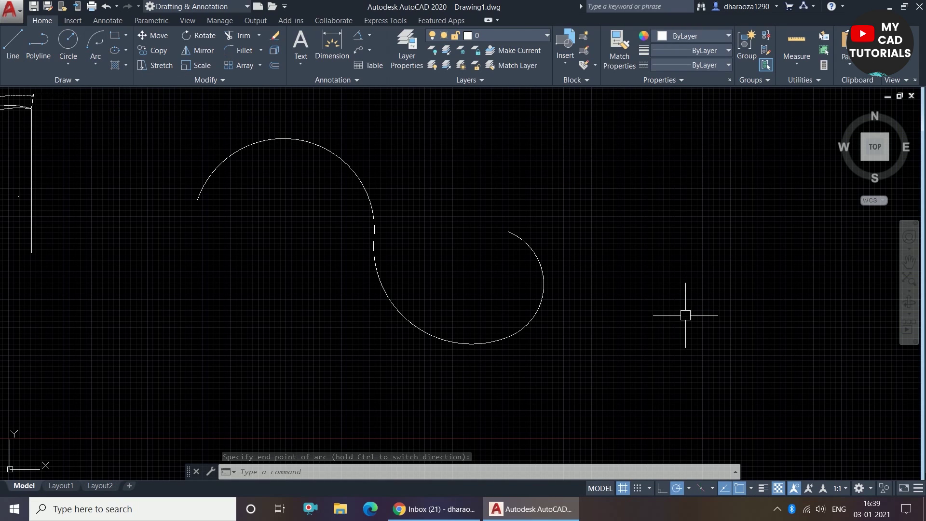
Extend the curve with a Continue arc that bulges to the left and ends higher up, slightly right of its start.
left_click(90, 60)
left_click(143, 333)
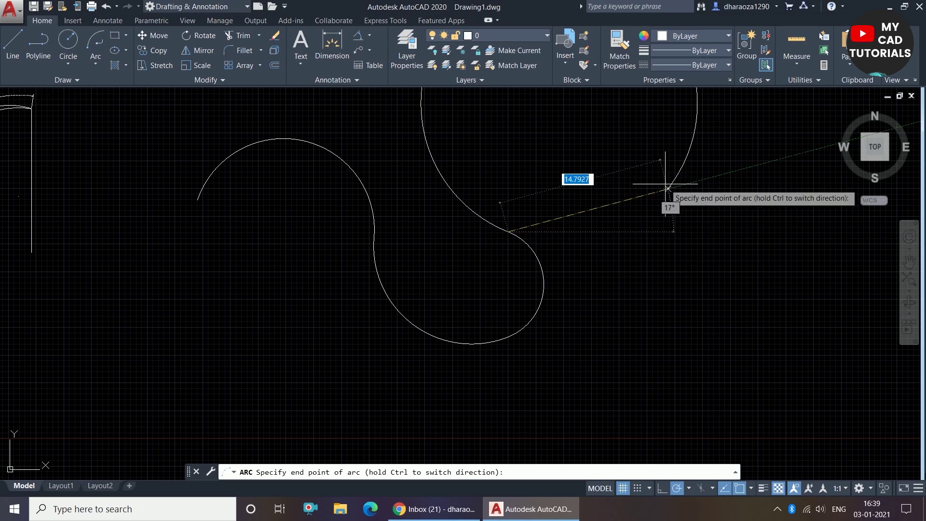
left_click(543, 118)
scroll(403, 207, "down", 2)
scroll(403, 207, "up", 2)
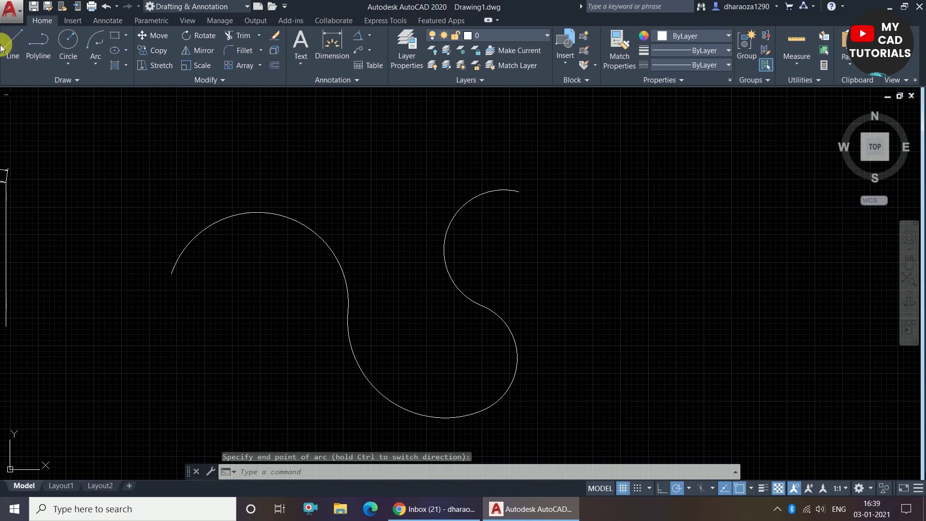
Extend the curve's upper end with a Continue arc ending about 13 units away at 30°.
left_click(92, 59)
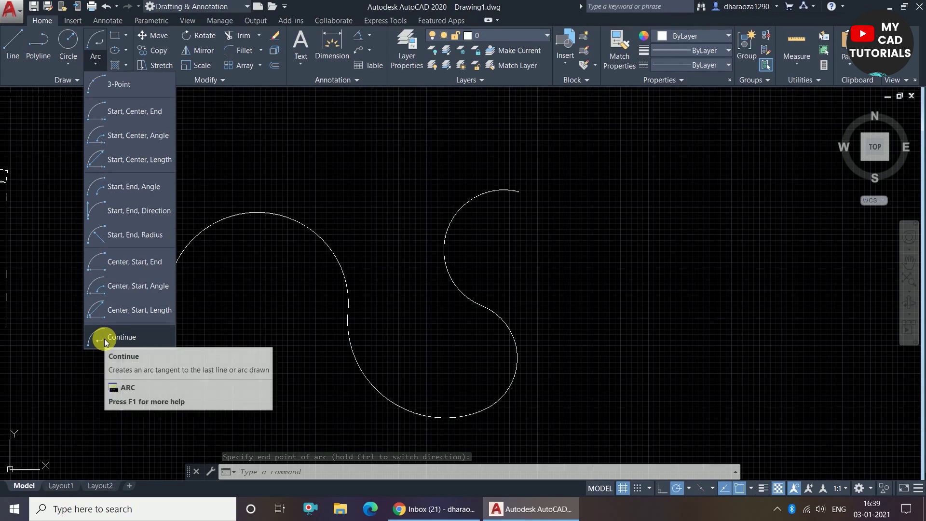
left_click(104, 338)
scroll(500, 277, "down", 2)
scroll(500, 277, "up", 2)
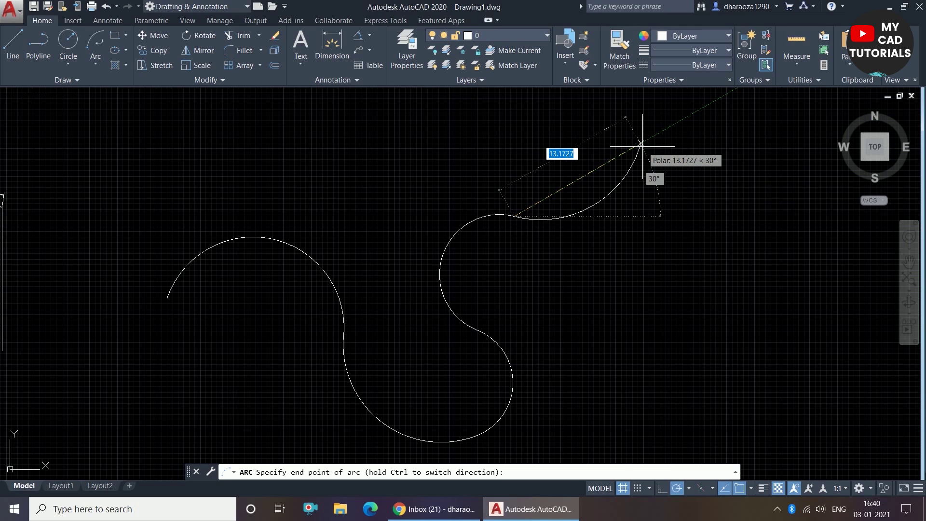
left_click(642, 143)
scroll(589, 258, "down", 4)
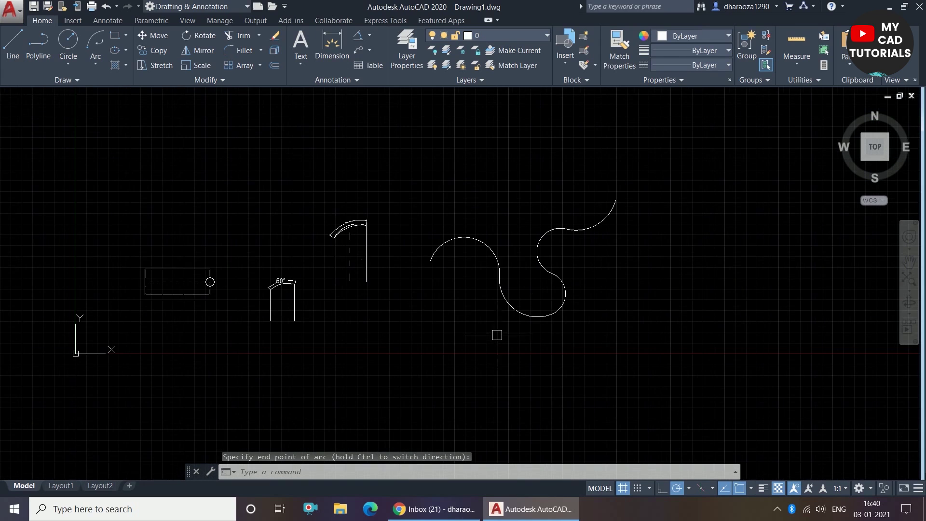
scroll(492, 253, "up", 4)
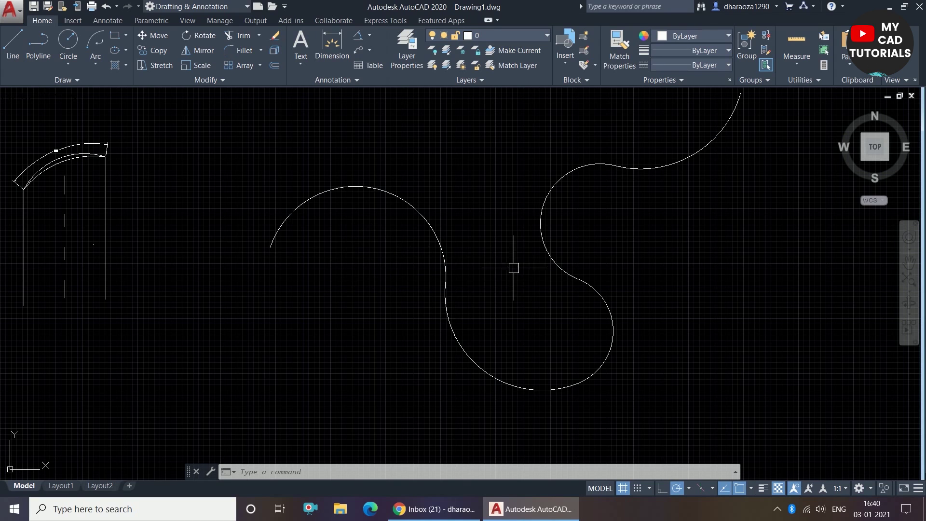
scroll(528, 302, "down", 2)
key("Escape")
scroll(567, 282, "up", 2)
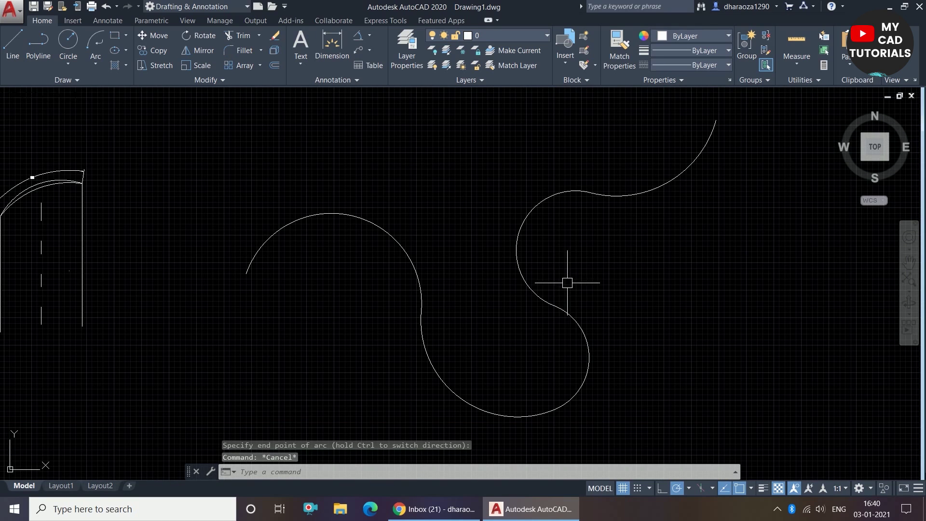
scroll(446, 377, "down", 2)
scroll(442, 314, "up", 2)
scroll(450, 292, "down", 2)
key("Escape")
scroll(432, 306, "down", 2)
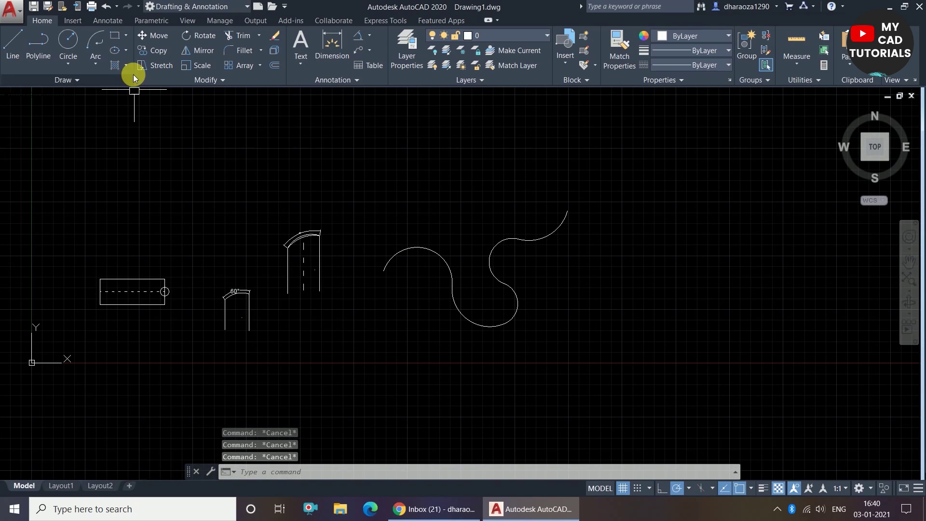
scroll(95, 294, "up", 2)
left_click(96, 63)
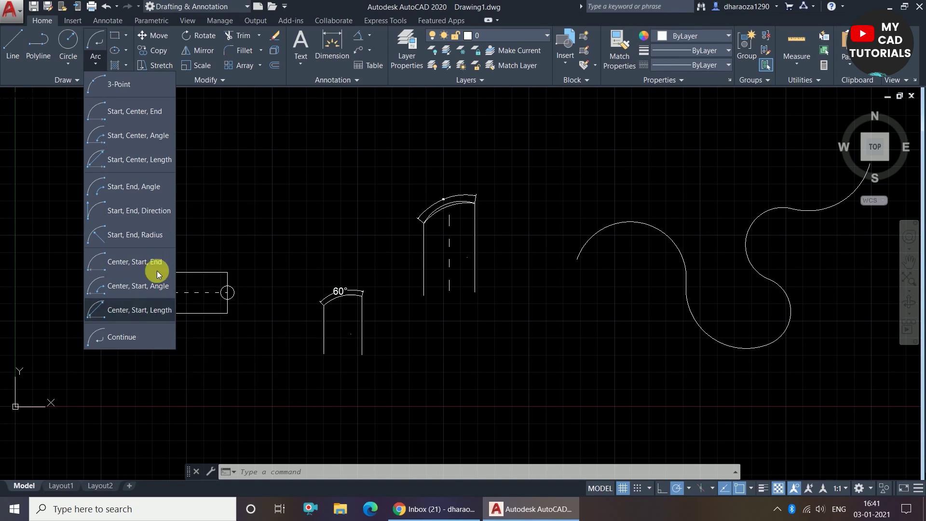
key("Escape")
key("Escape")
key("Escape")
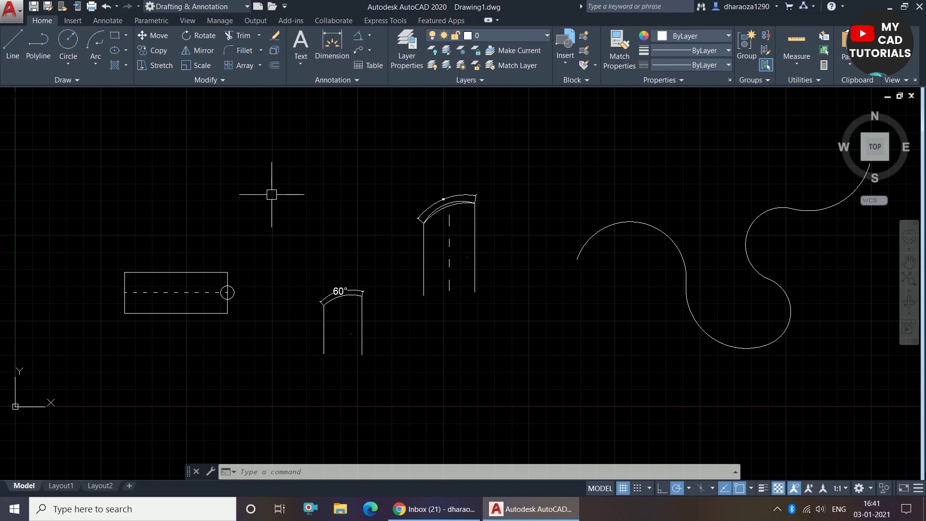
left_click(100, 59)
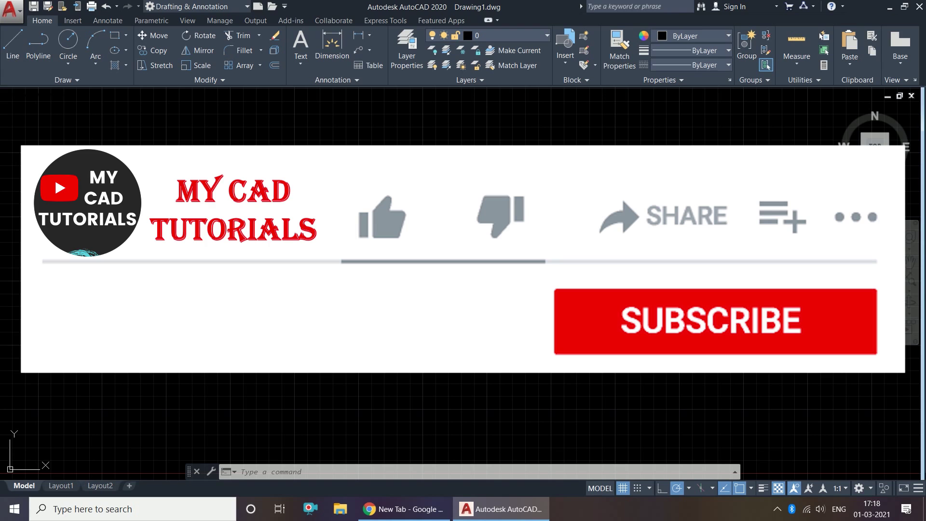